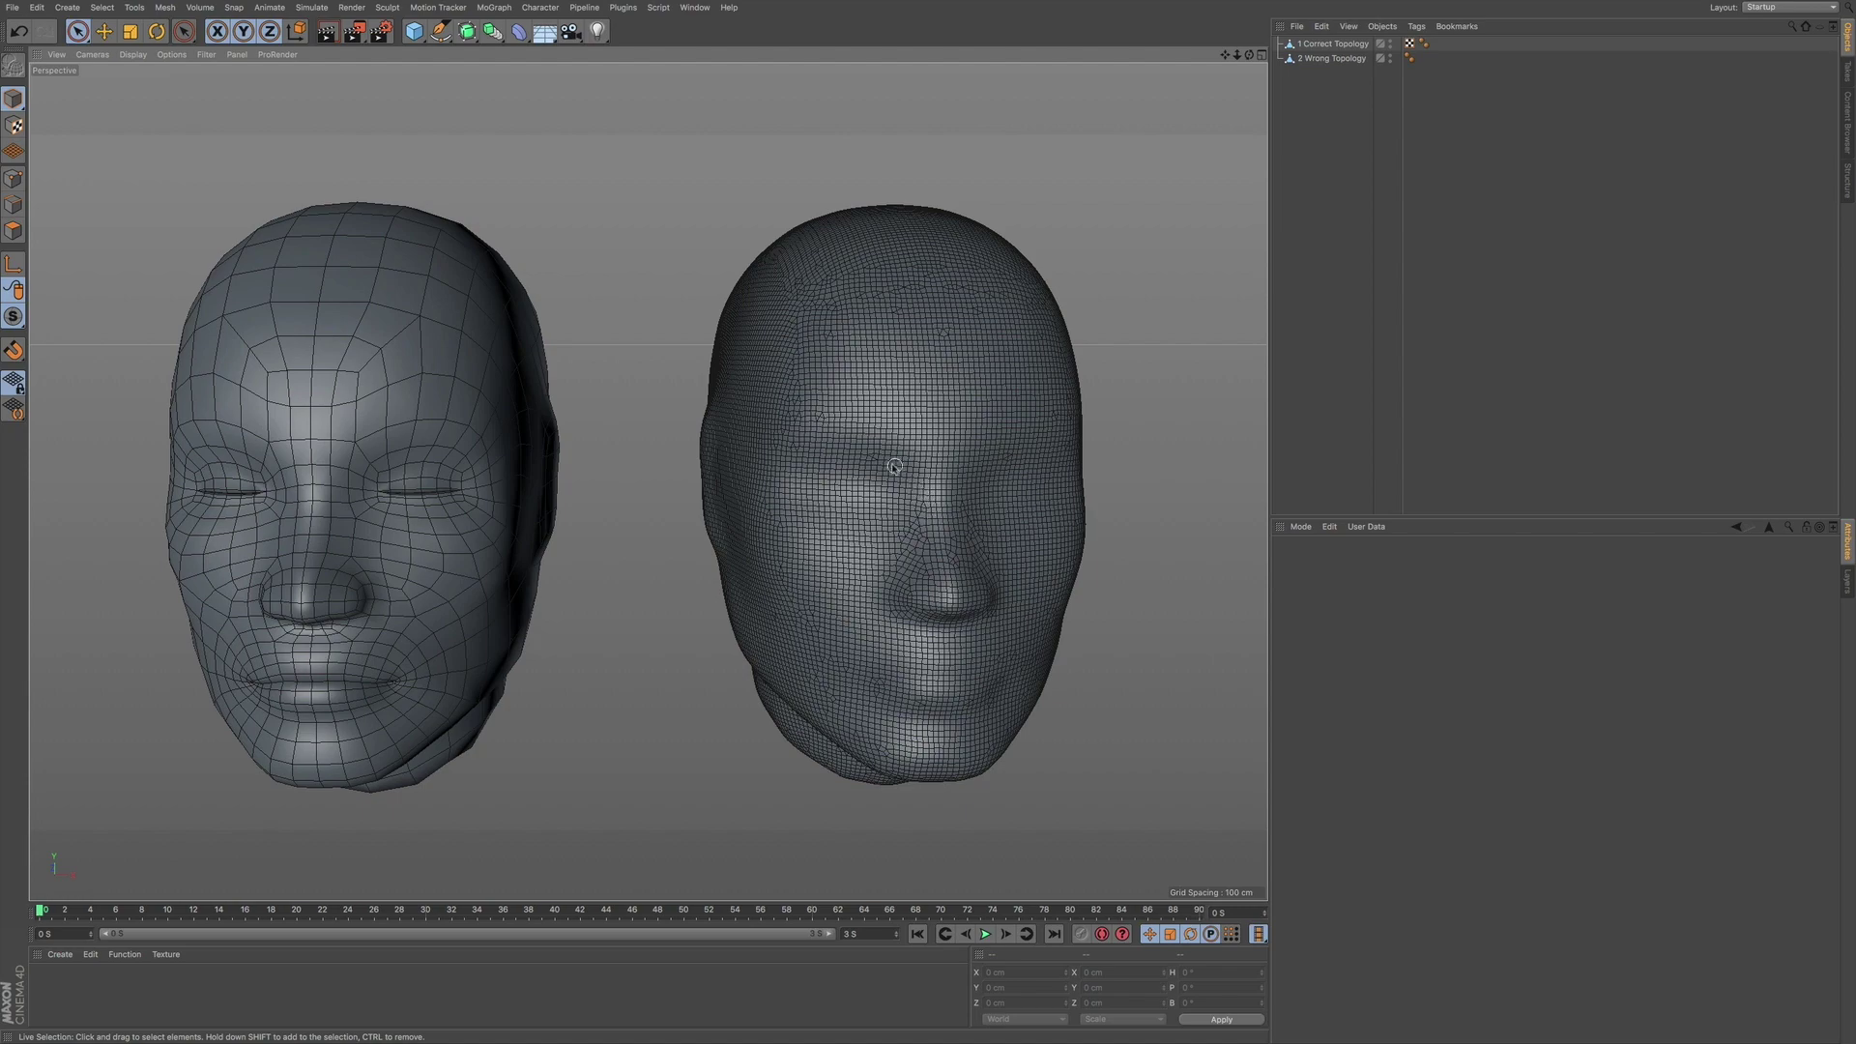
# Orbit both heads to face front, then zoom in on the Correct Topology head's face
pyautogui.keyDown('alt'); pyautogui.moveTo(916, 445); pyautogui.dragTo(848, 442); pyautogui.keyUp('alt')
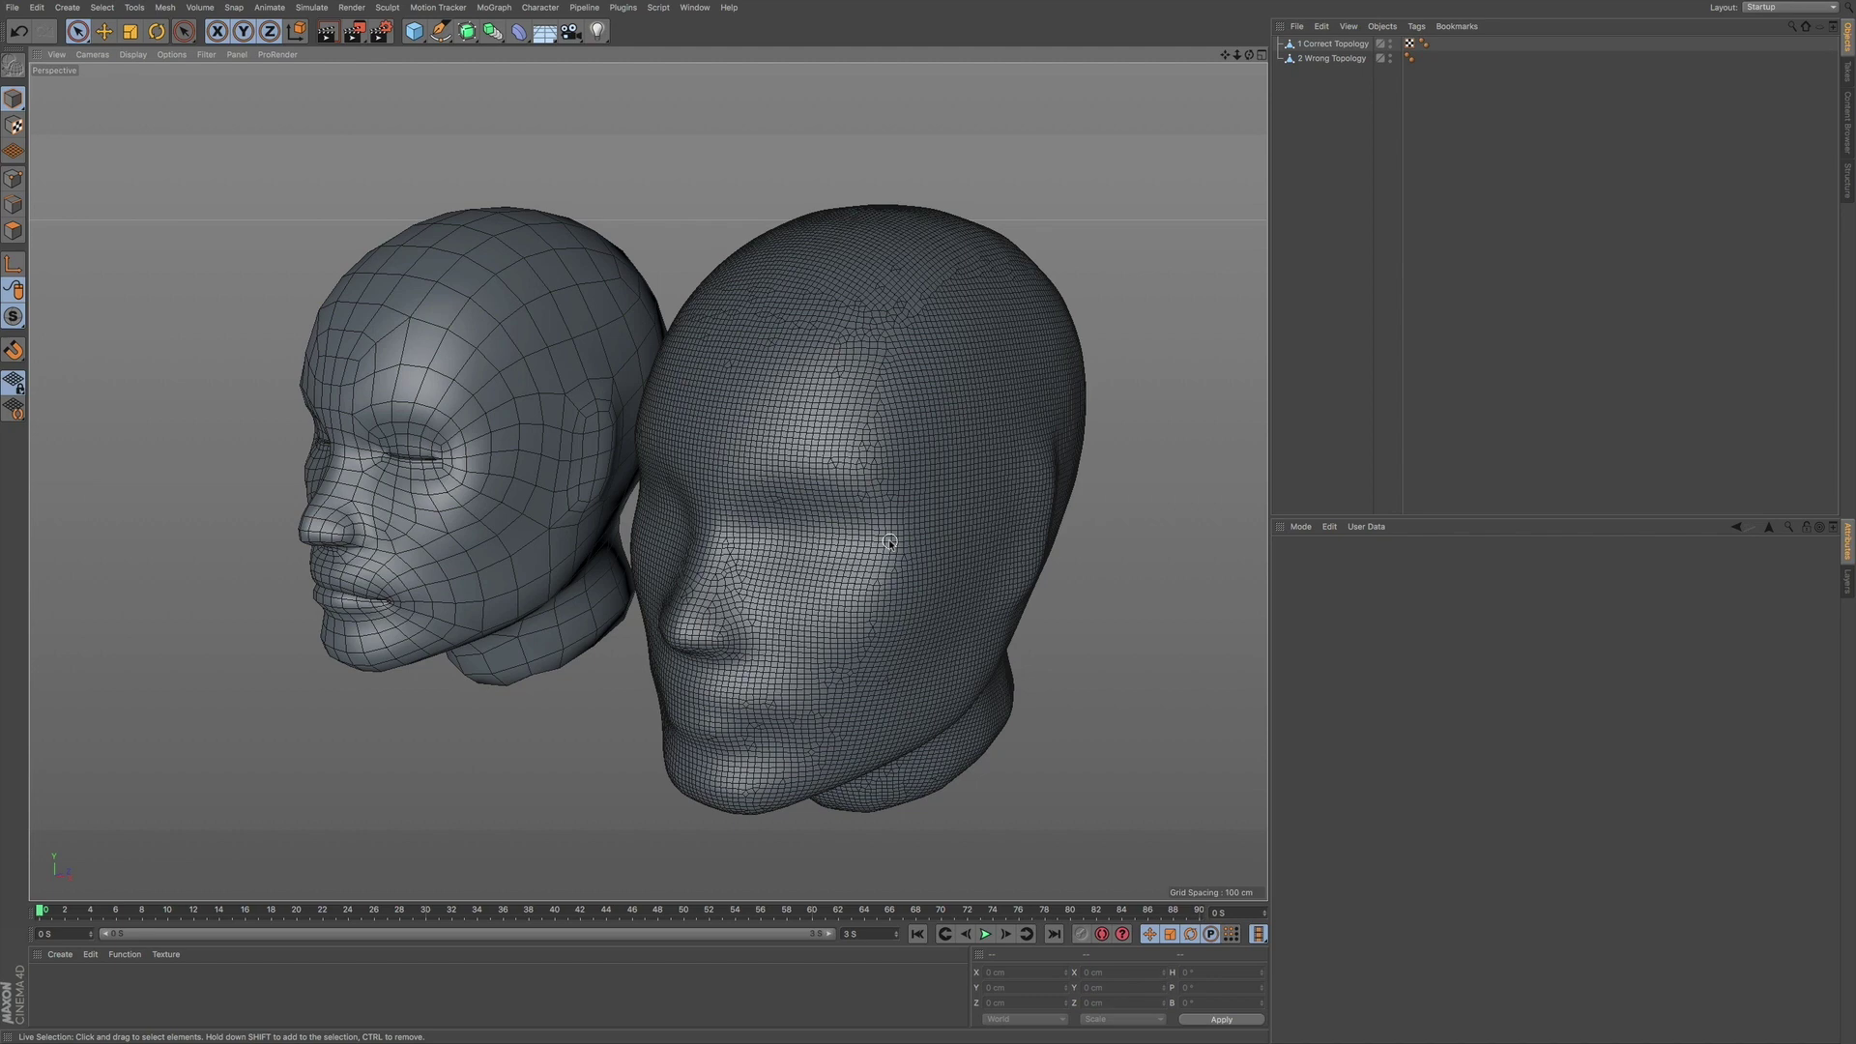
pyautogui.keyDown('alt'); pyautogui.moveTo(502, 491); pyautogui.dragTo(498, 551, button='middle'); pyautogui.keyUp('alt')
pyautogui.keyDown('alt'); pyautogui.moveTo(478, 554); pyautogui.dragTo(592, 530); pyautogui.keyUp('alt')
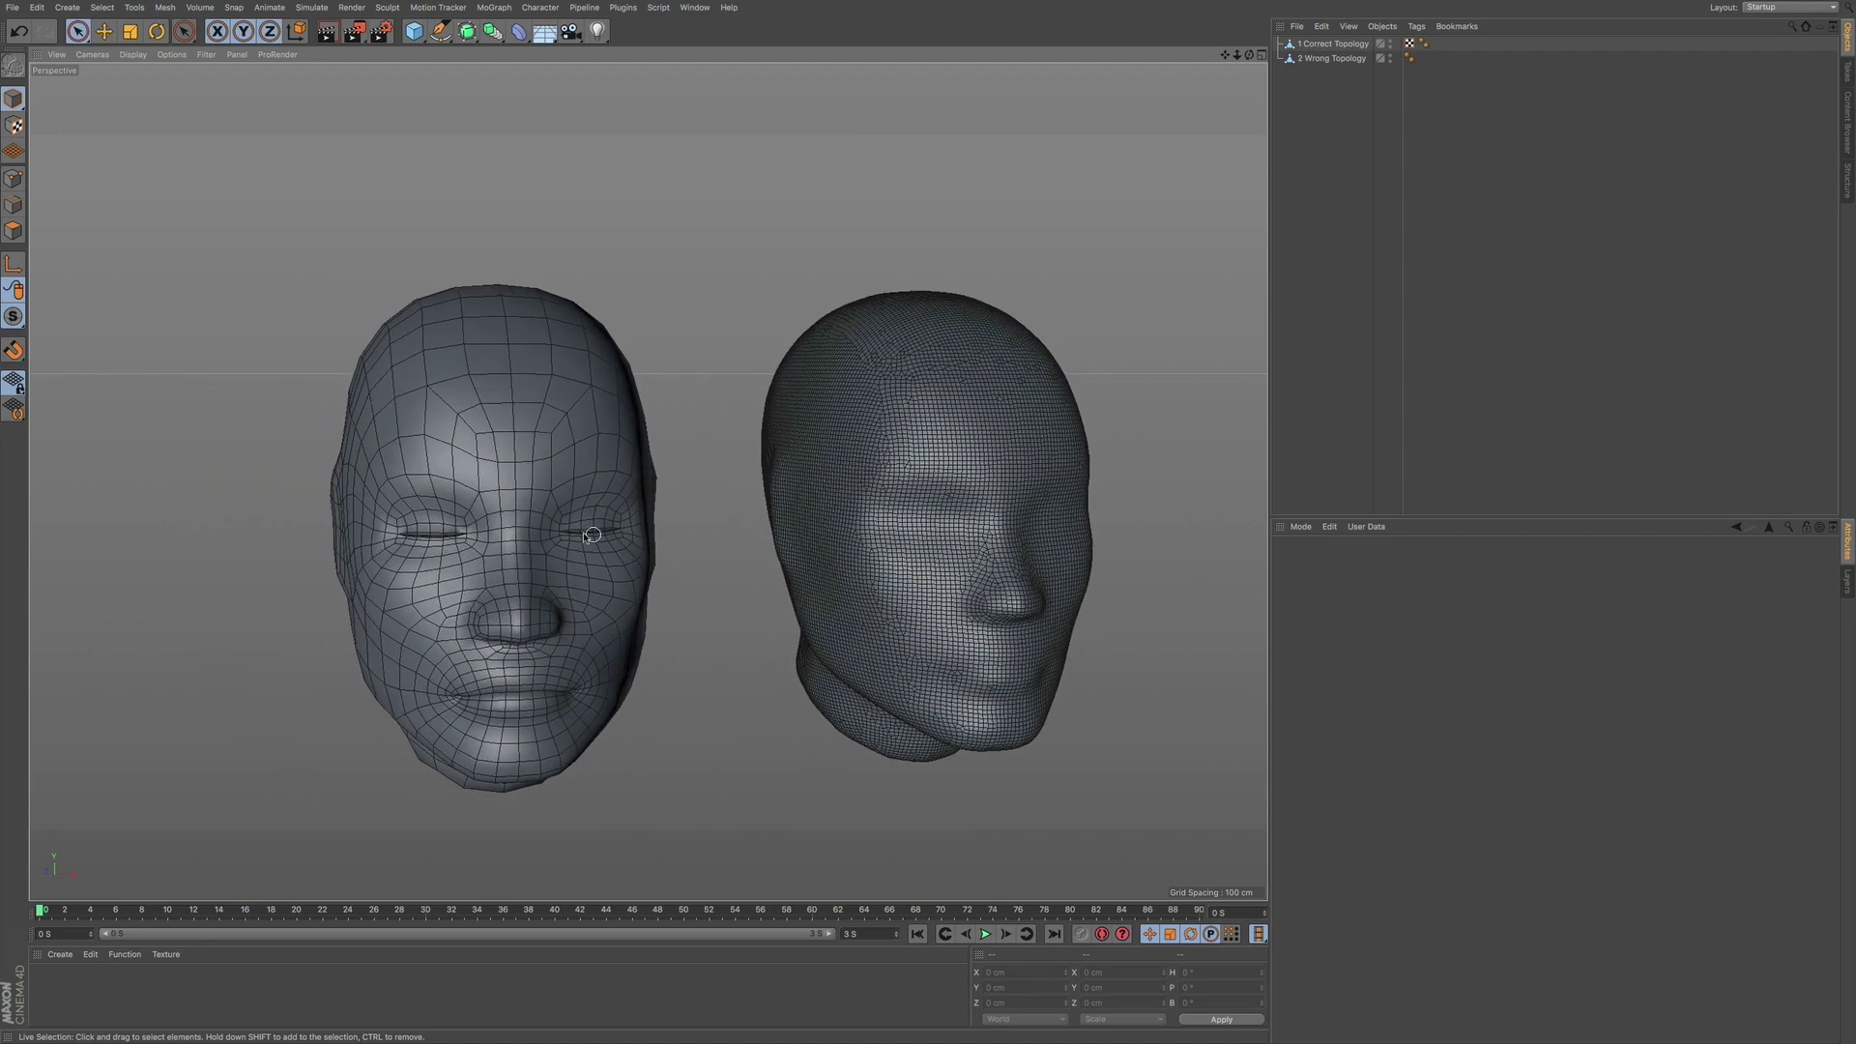
pyautogui.scroll(3, 588, 527)
pyautogui.scroll(5, 588, 527)
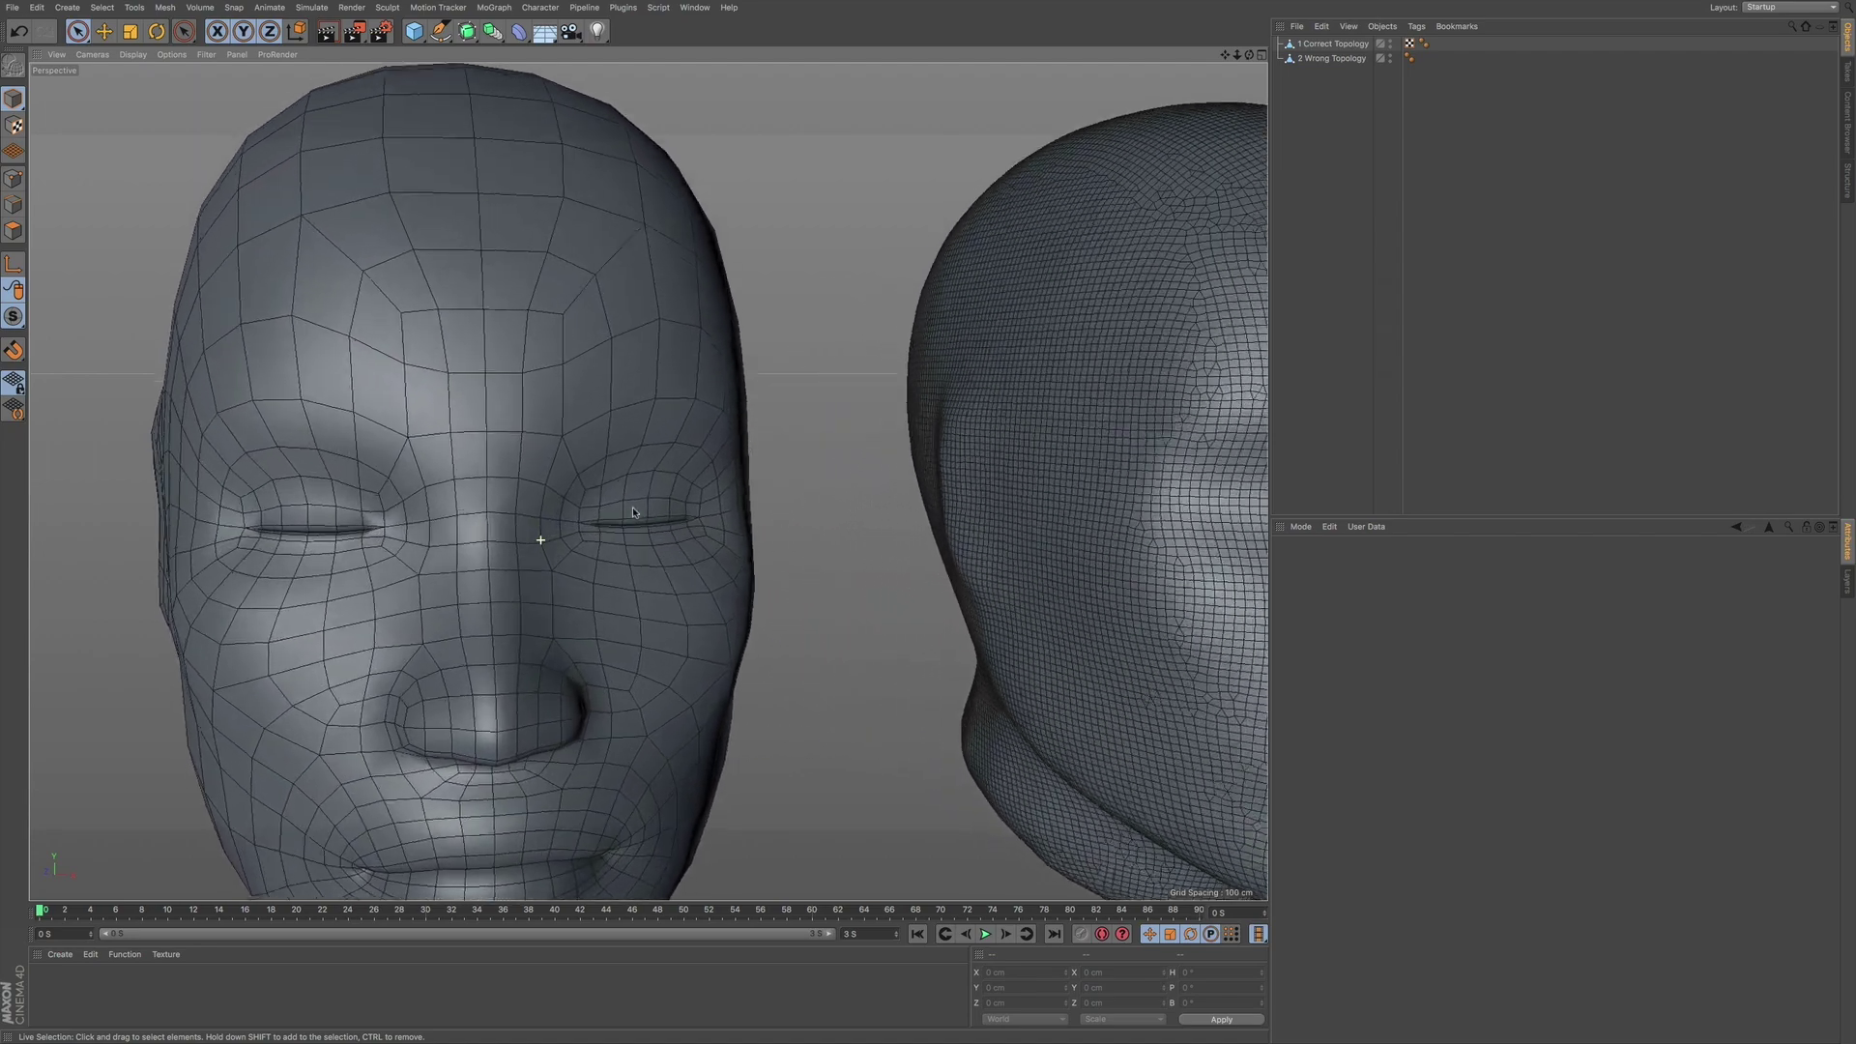
pyautogui.scroll(4, 614, 443)
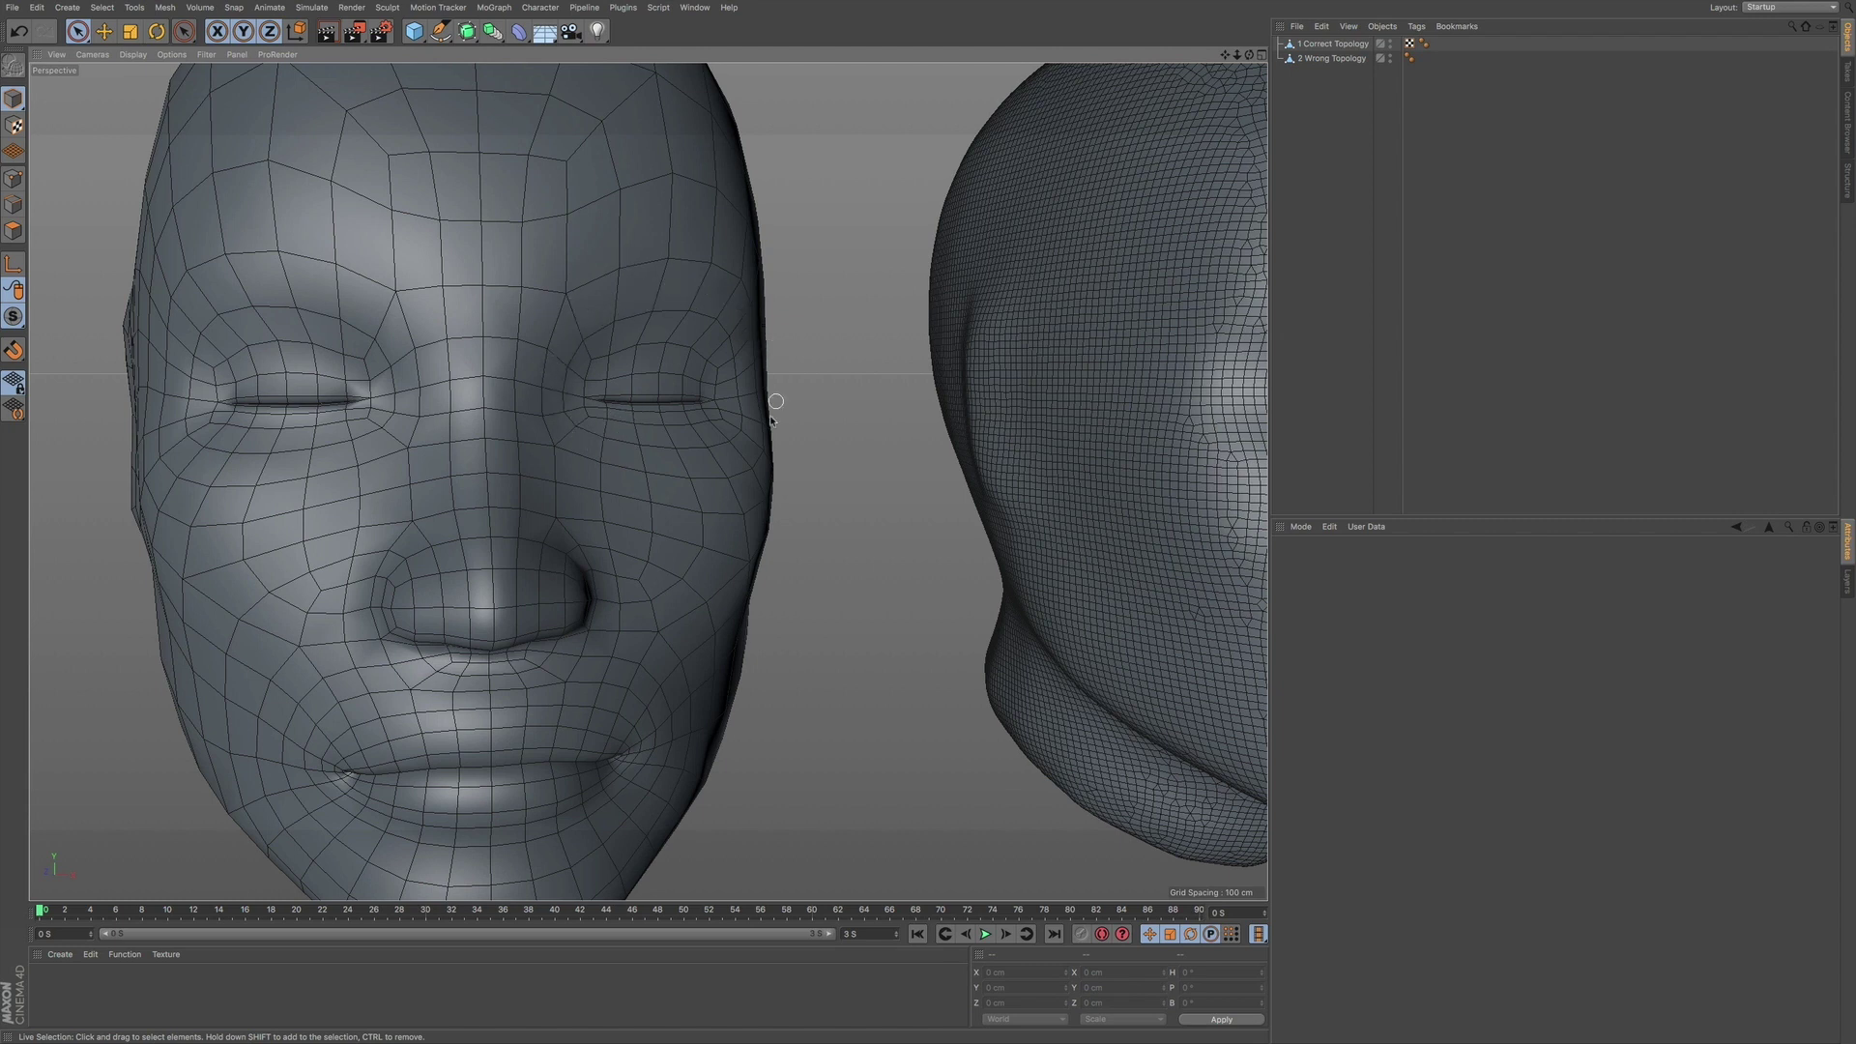
# Select the 1 Correct Topology head, inspect its face from below, and enter Polygons mode
pyautogui.rightClick(654, 299)
pyautogui.click(698, 382)
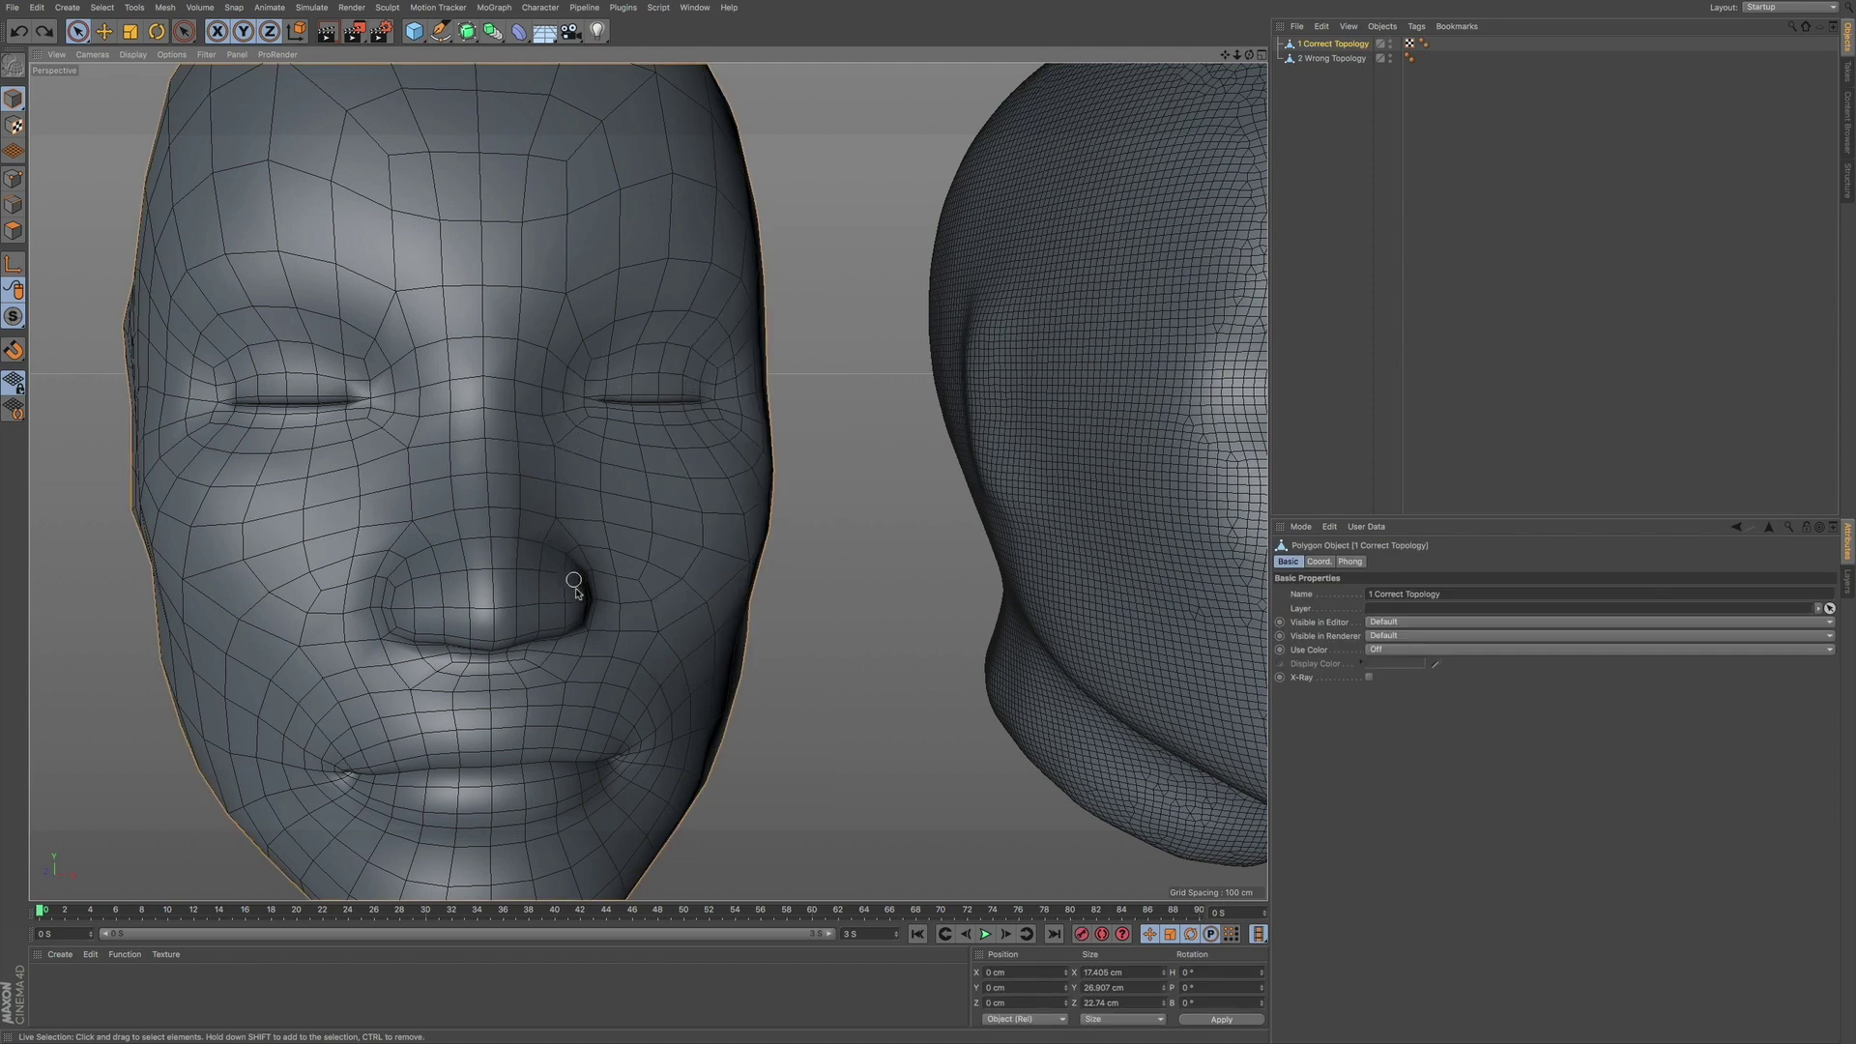
pyautogui.keyDown('alt'); pyautogui.moveTo(539, 642); pyautogui.dragTo(542, 542); pyautogui.keyUp('alt')
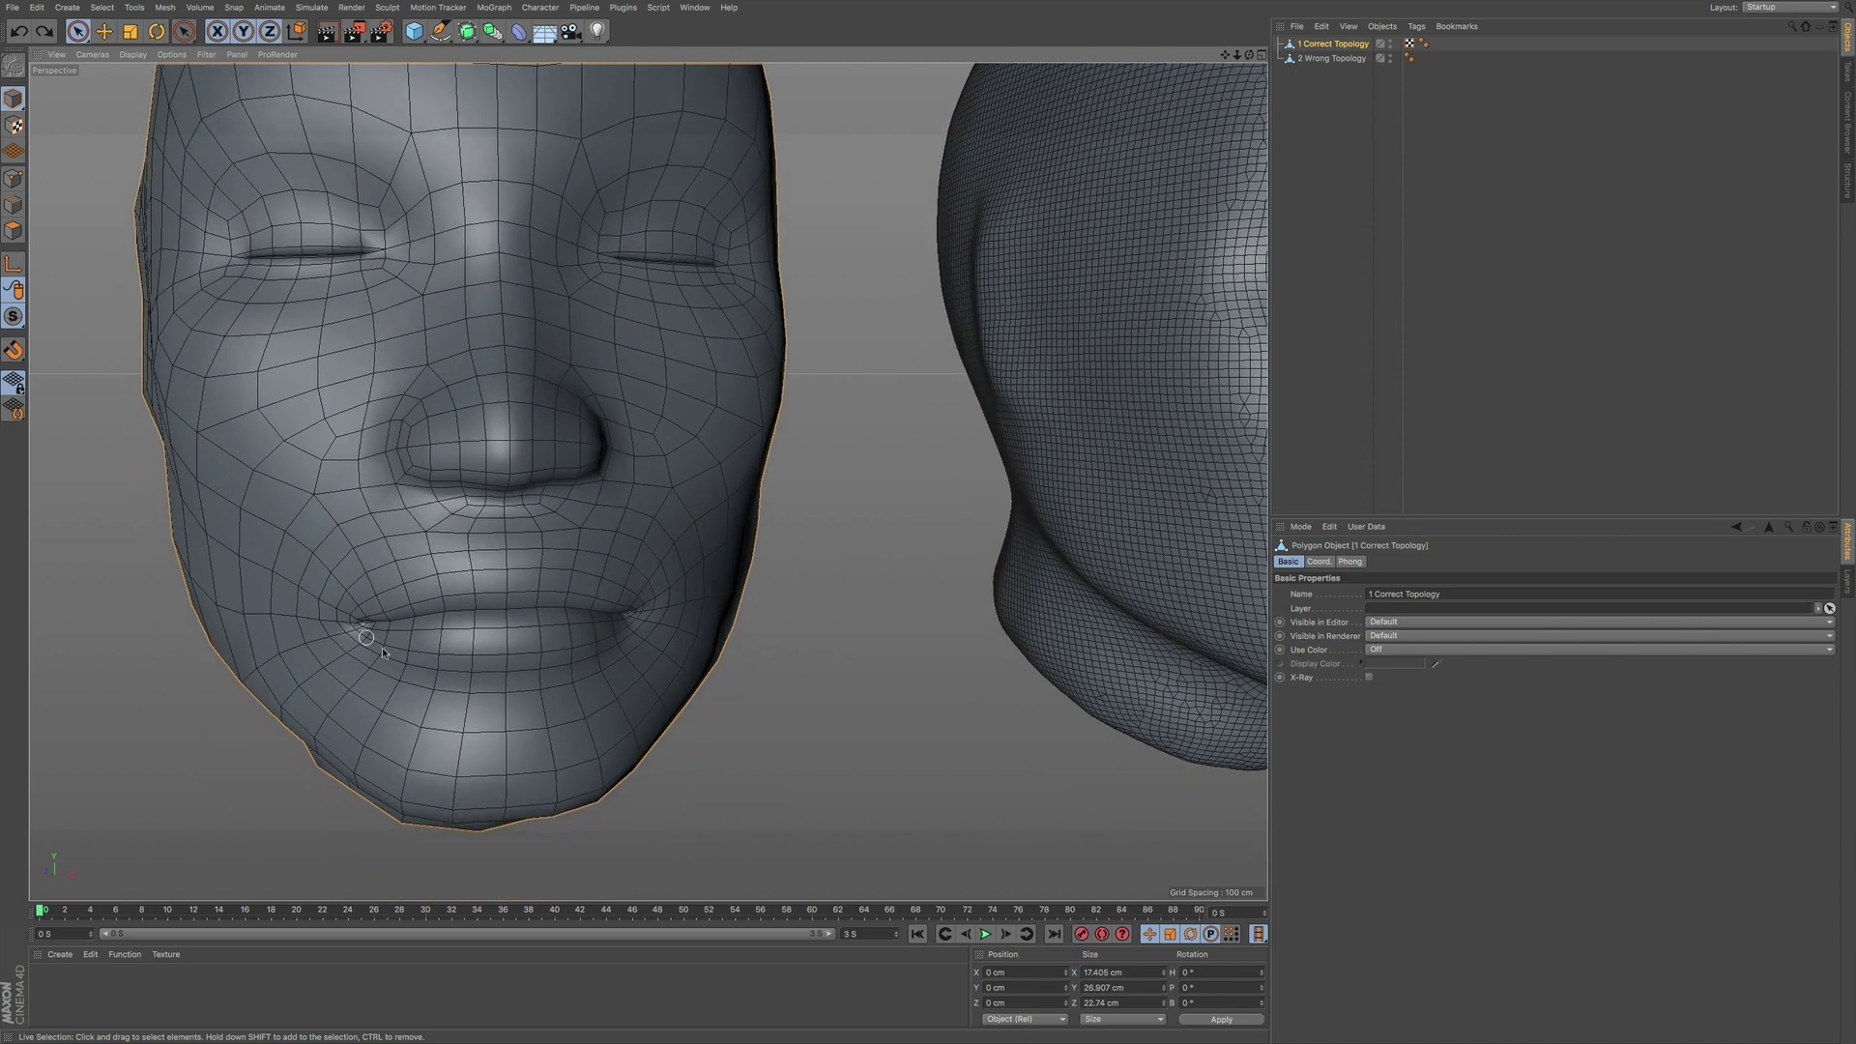
pyautogui.keyDown('alt'); pyautogui.moveTo(512, 522); pyautogui.dragTo(518, 450); pyautogui.keyUp('alt')
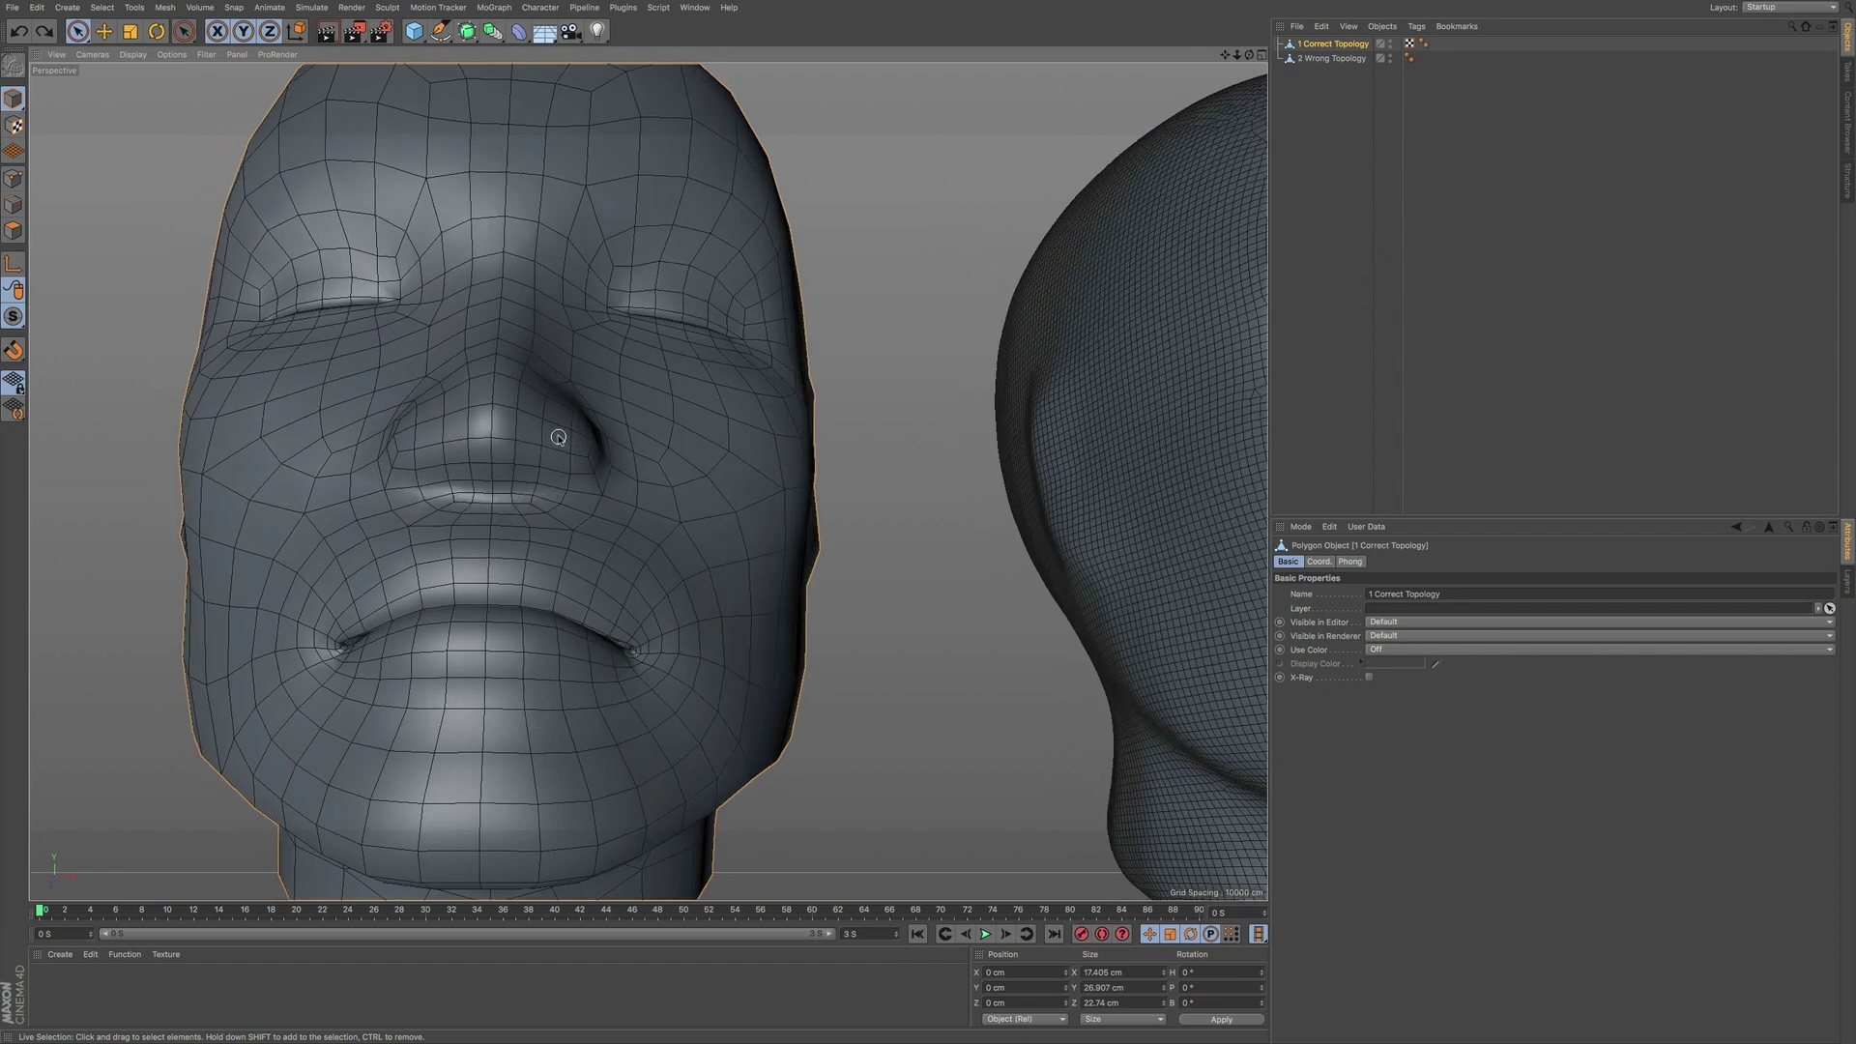
pyautogui.keyDown('alt'); pyautogui.moveTo(511, 474); pyautogui.dragTo(457, 505); pyautogui.keyUp('alt')
pyautogui.scroll(-5, 427, 518)
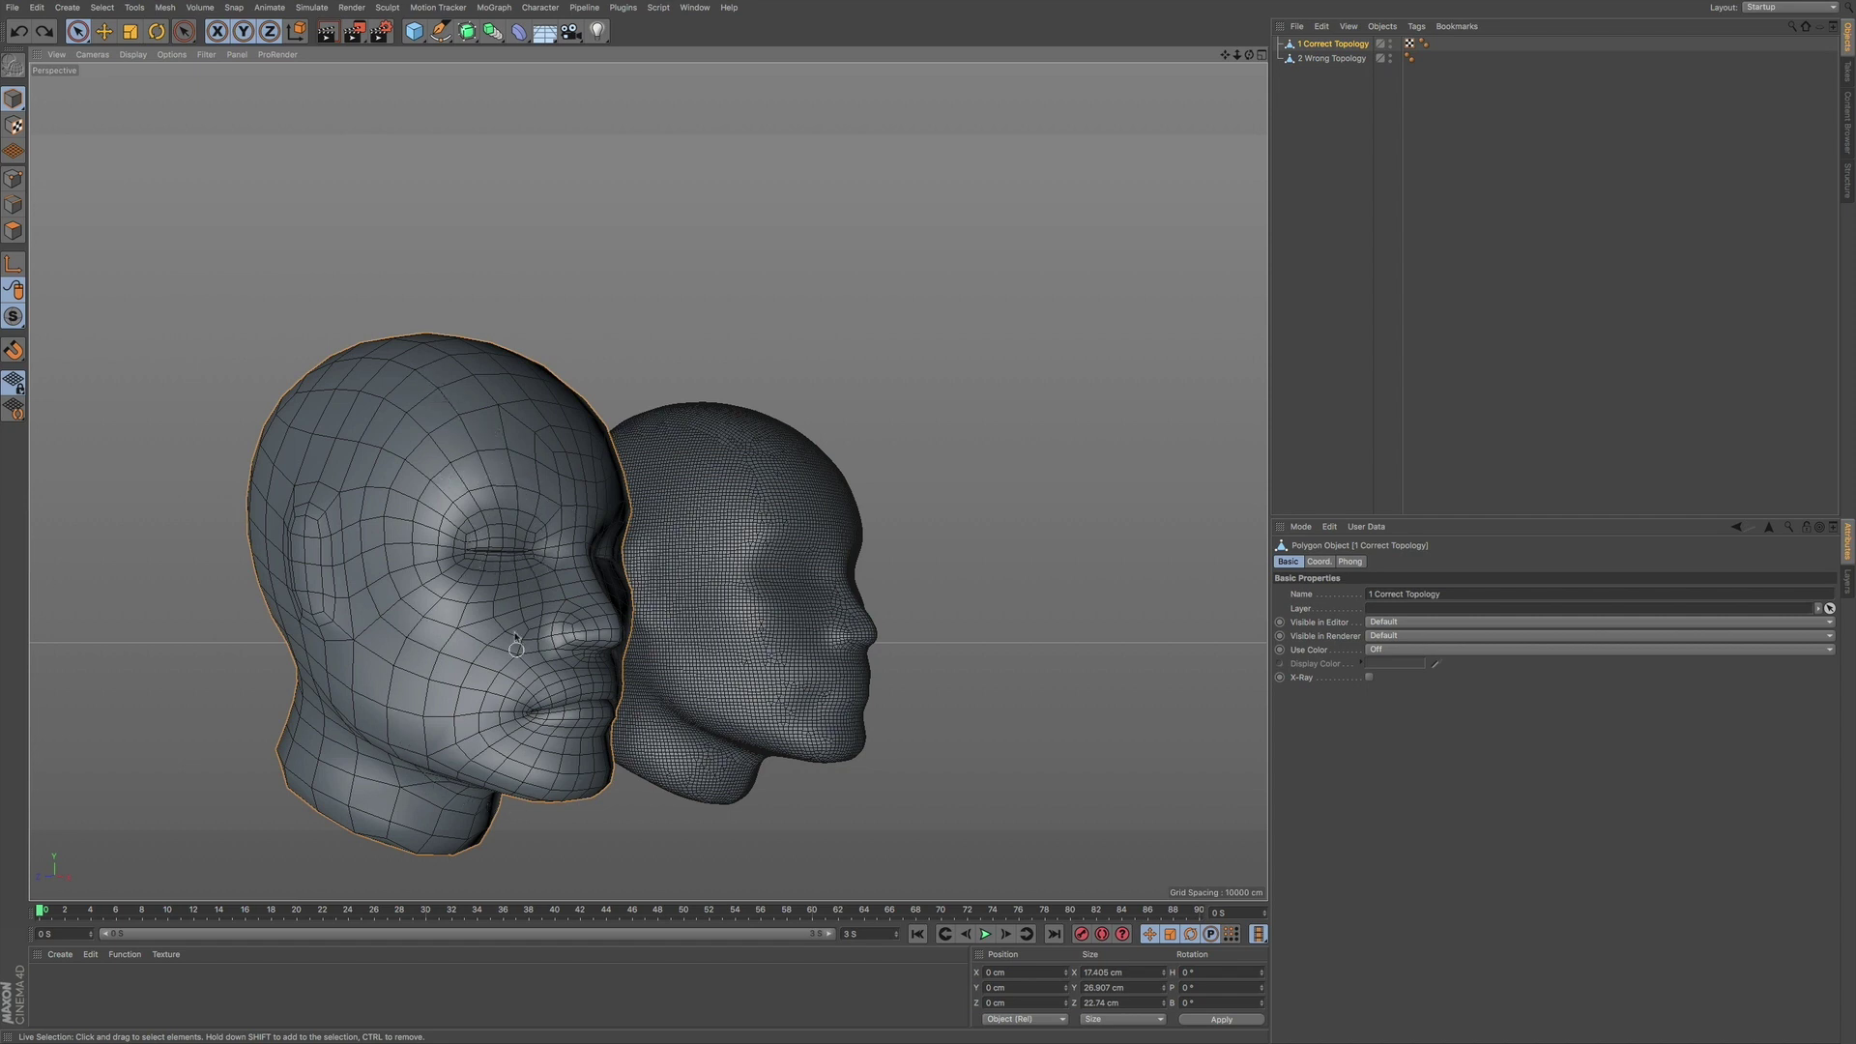
pyautogui.keyDown('alt'); pyautogui.moveTo(546, 594); pyautogui.dragTo(513, 561); pyautogui.keyUp('alt')
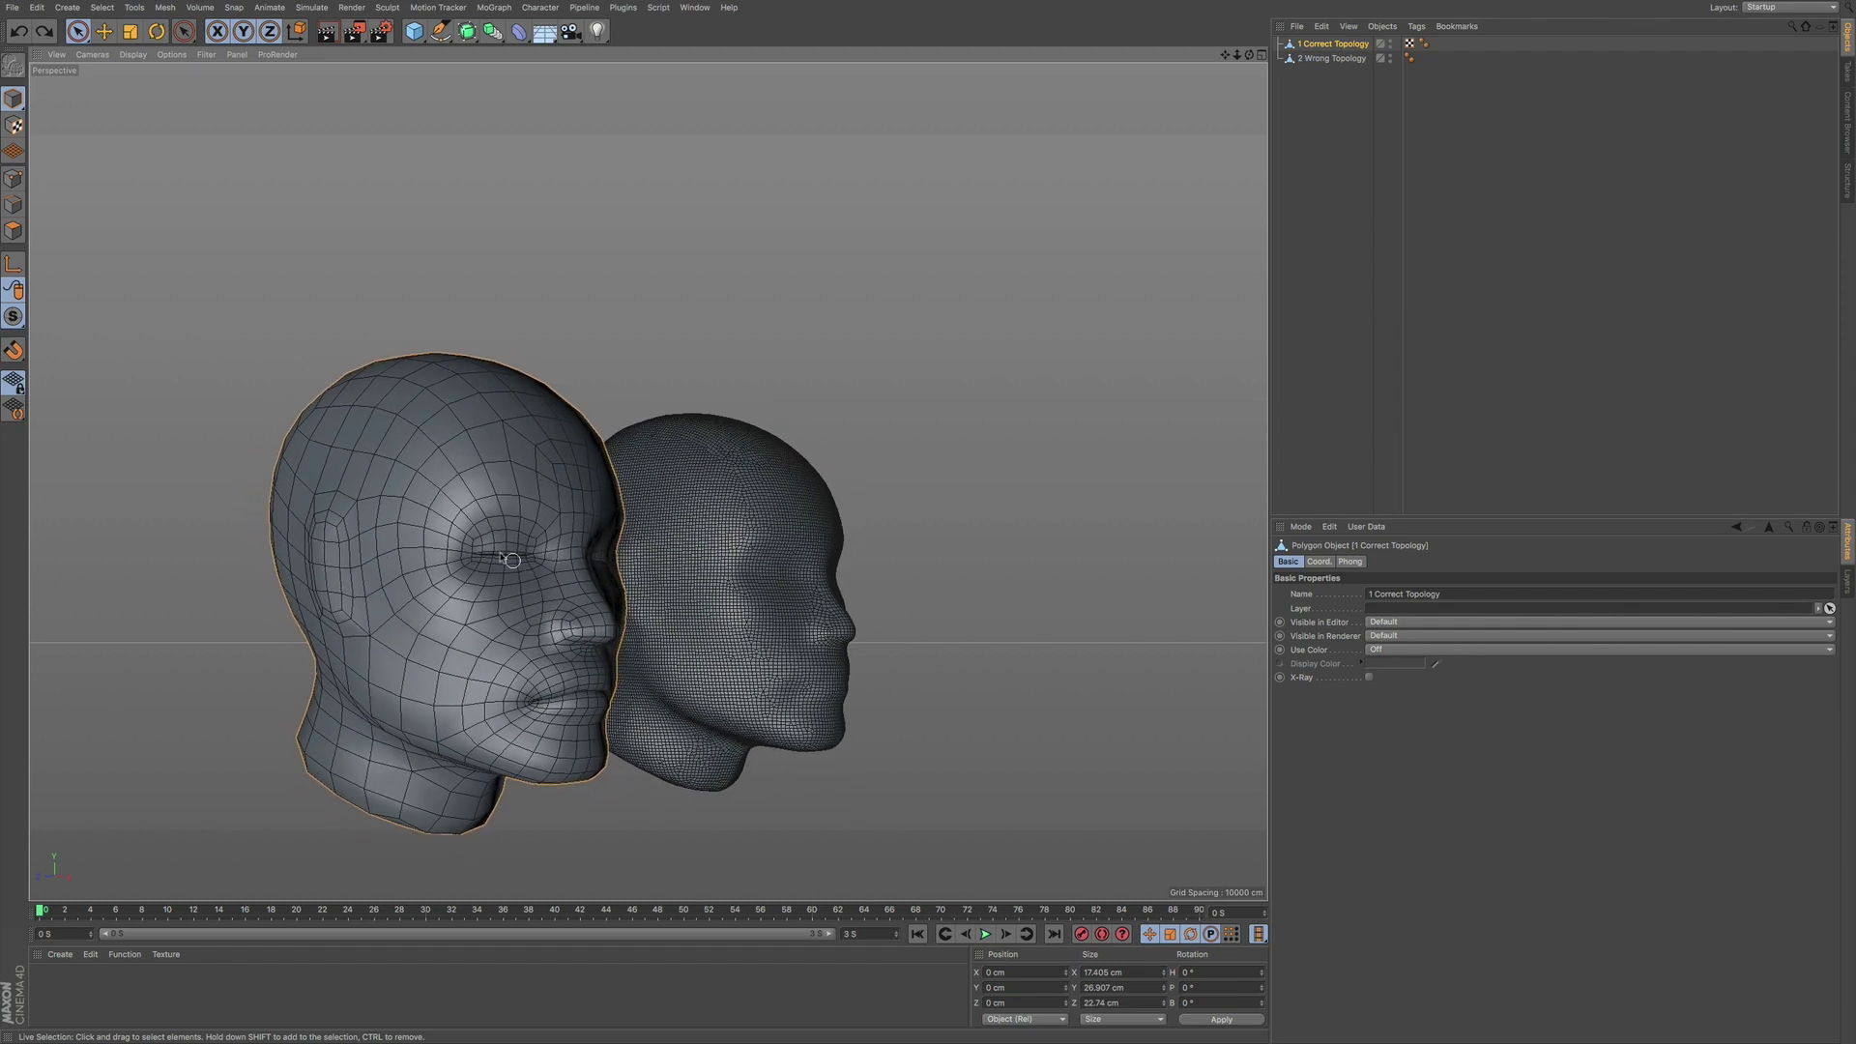
pyautogui.click(14, 231)
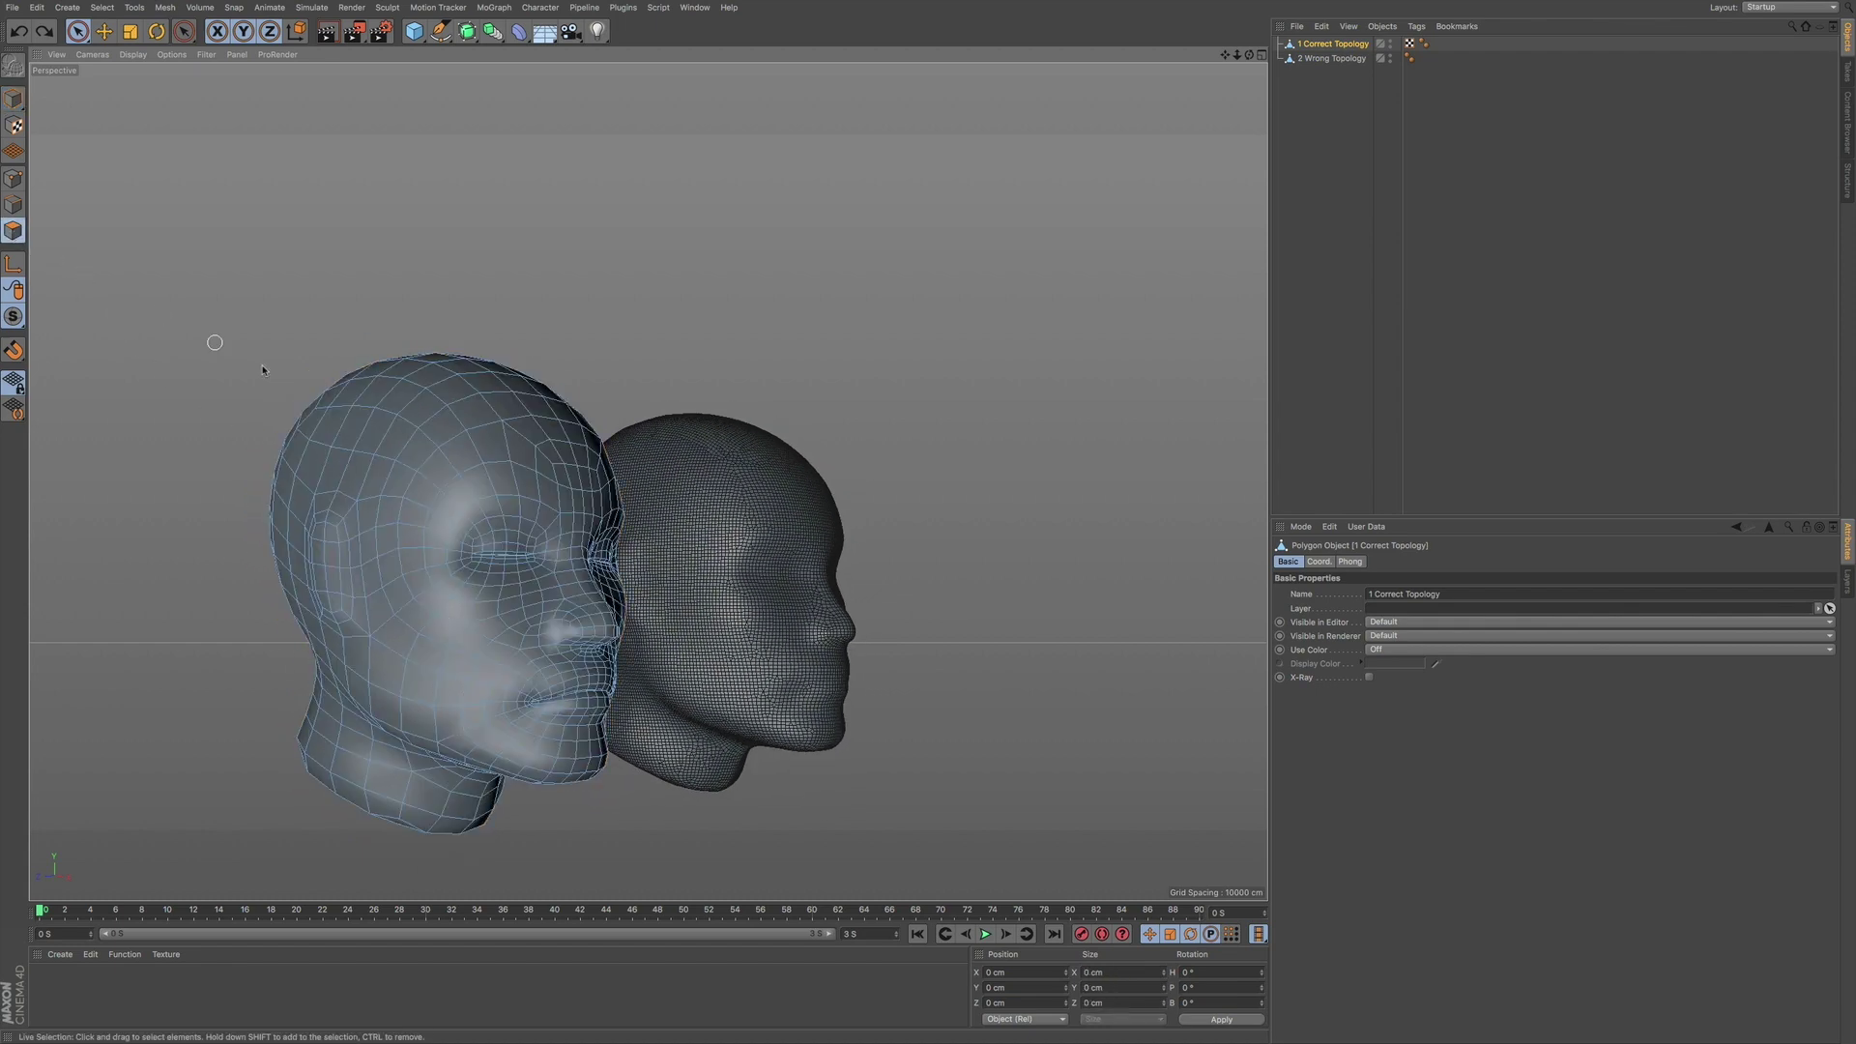
# Enable Loop Selection on the clean head, preview its eye and mouth loops, and switch to Edges mode
pyautogui.keyDown('alt'); pyautogui.moveTo(538, 547); pyautogui.dragTo(460, 542, button='middle'); pyautogui.keyUp('alt')
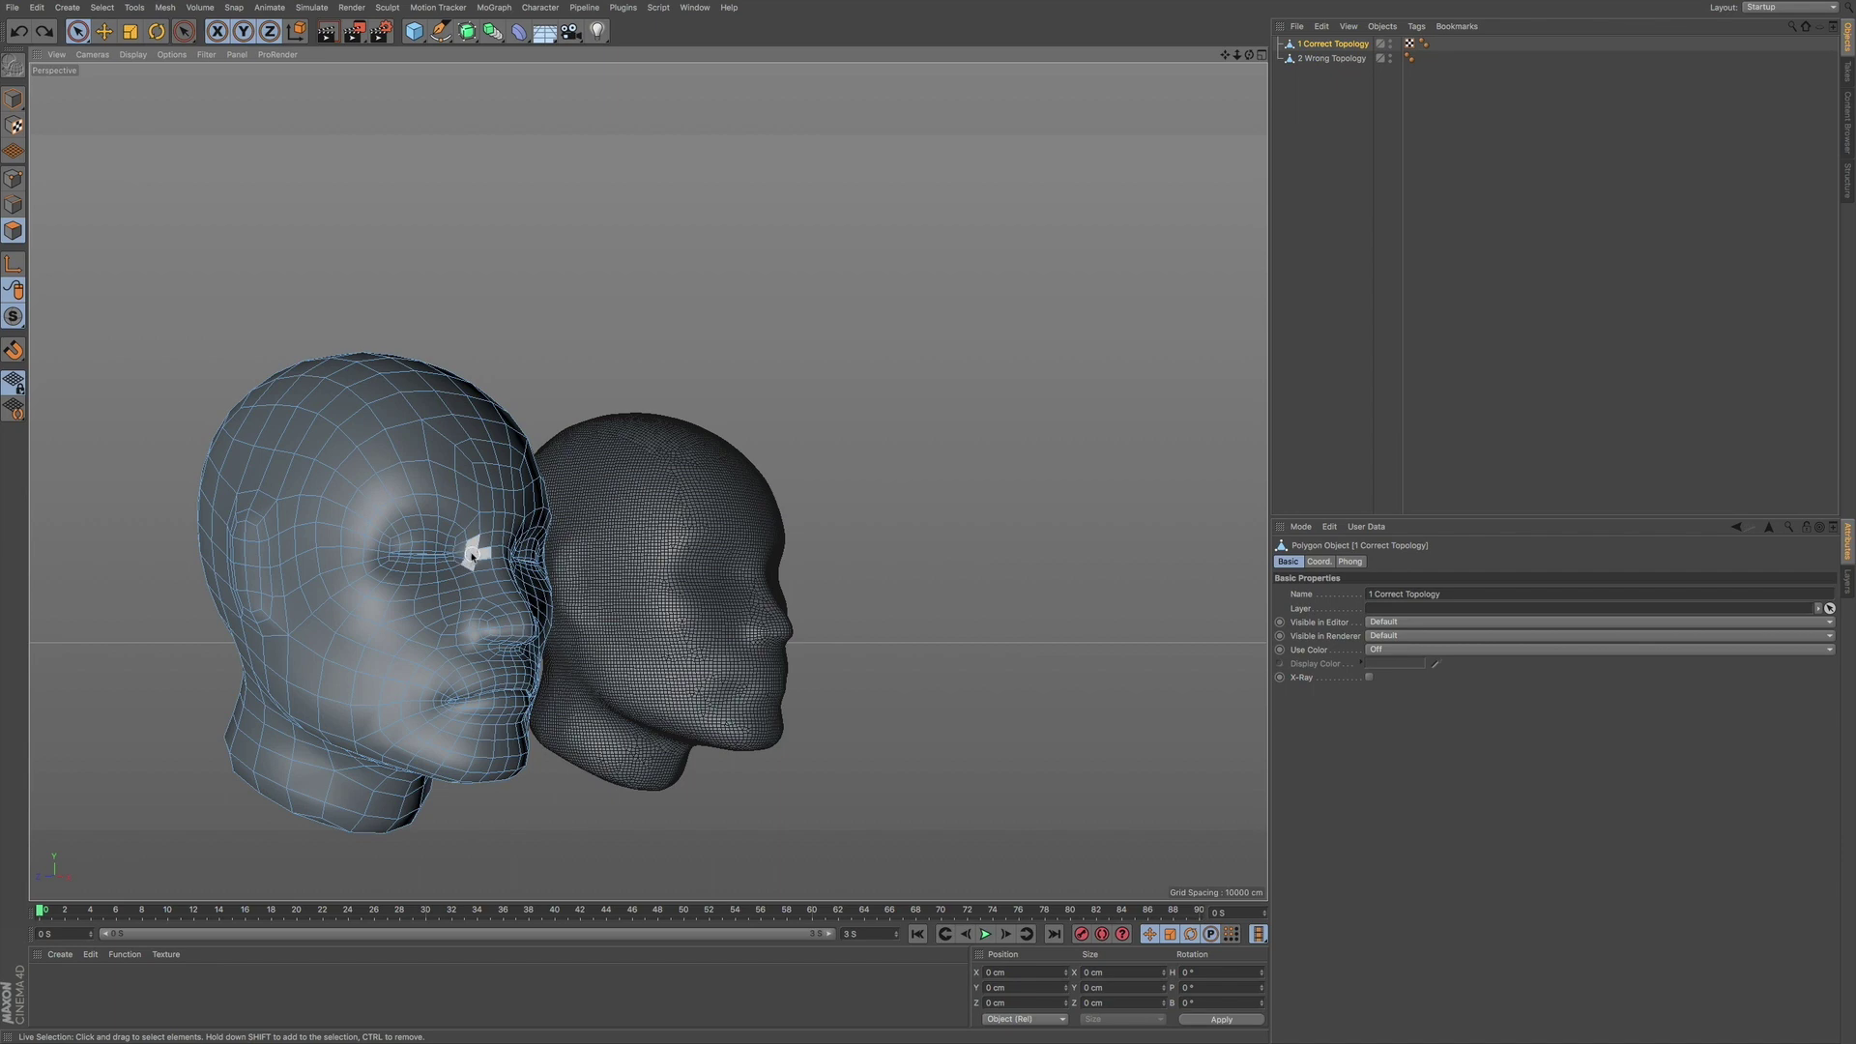
pyautogui.rightClick(458, 544)
pyautogui.click(488, 591)
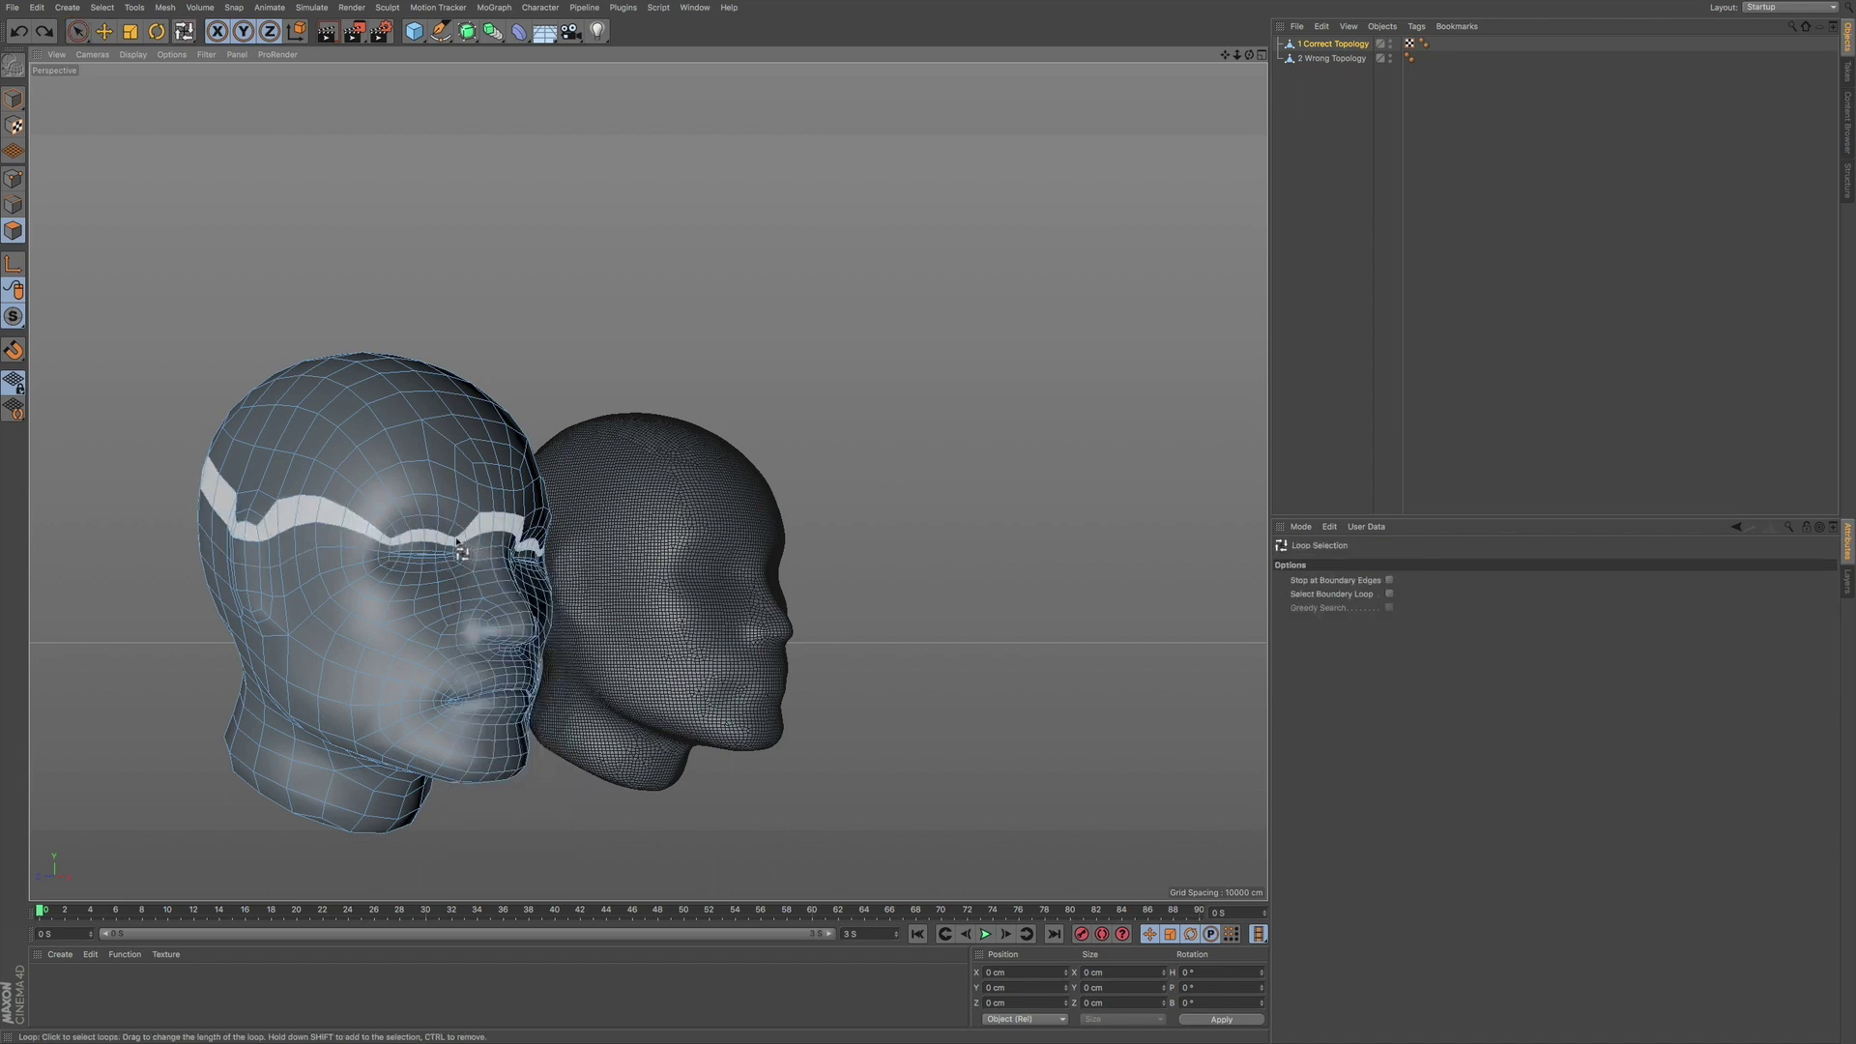
pyautogui.keyDown('alt'); pyautogui.moveTo(455, 537); pyautogui.dragTo(492, 541, button='right'); pyautogui.keyUp('alt')
pyautogui.keyDown('alt'); pyautogui.moveTo(491, 539); pyautogui.dragTo(541, 513); pyautogui.keyUp('alt')
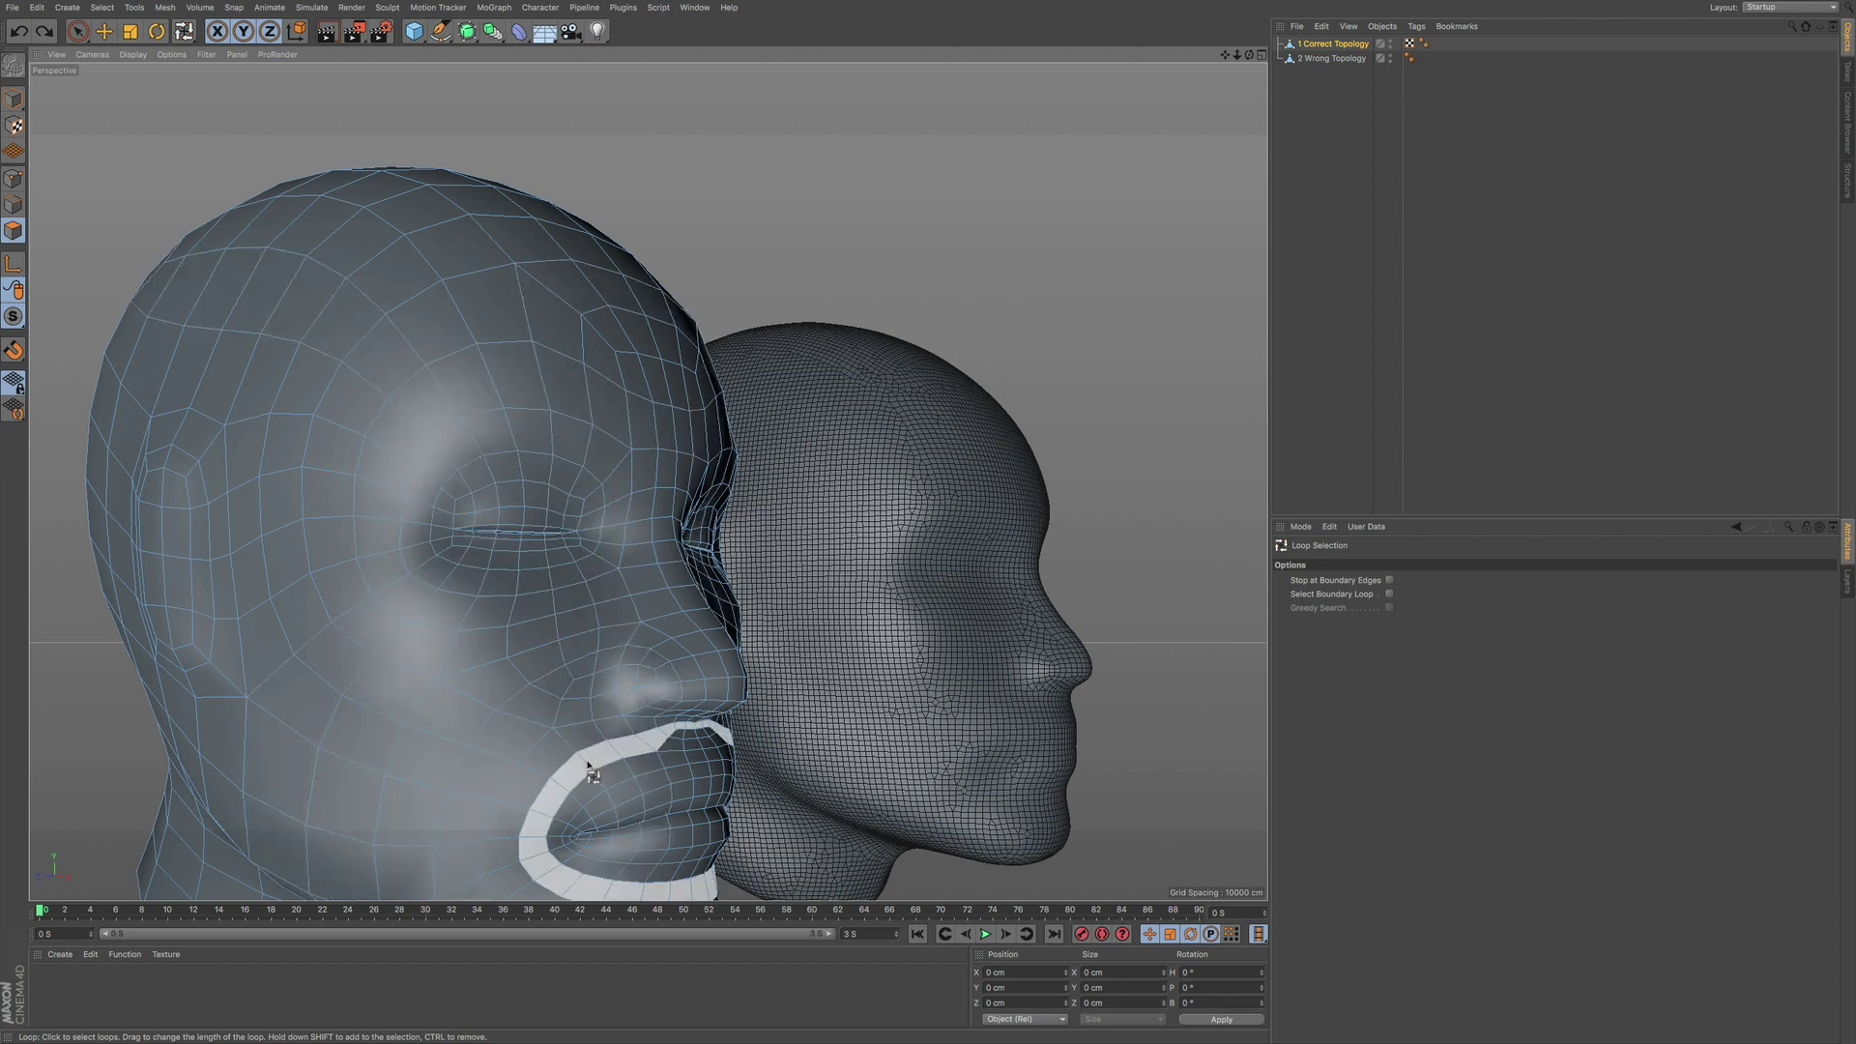
pyautogui.keyDown('alt'); pyautogui.moveTo(587, 764); pyautogui.dragTo(642, 477); pyautogui.keyUp('alt')
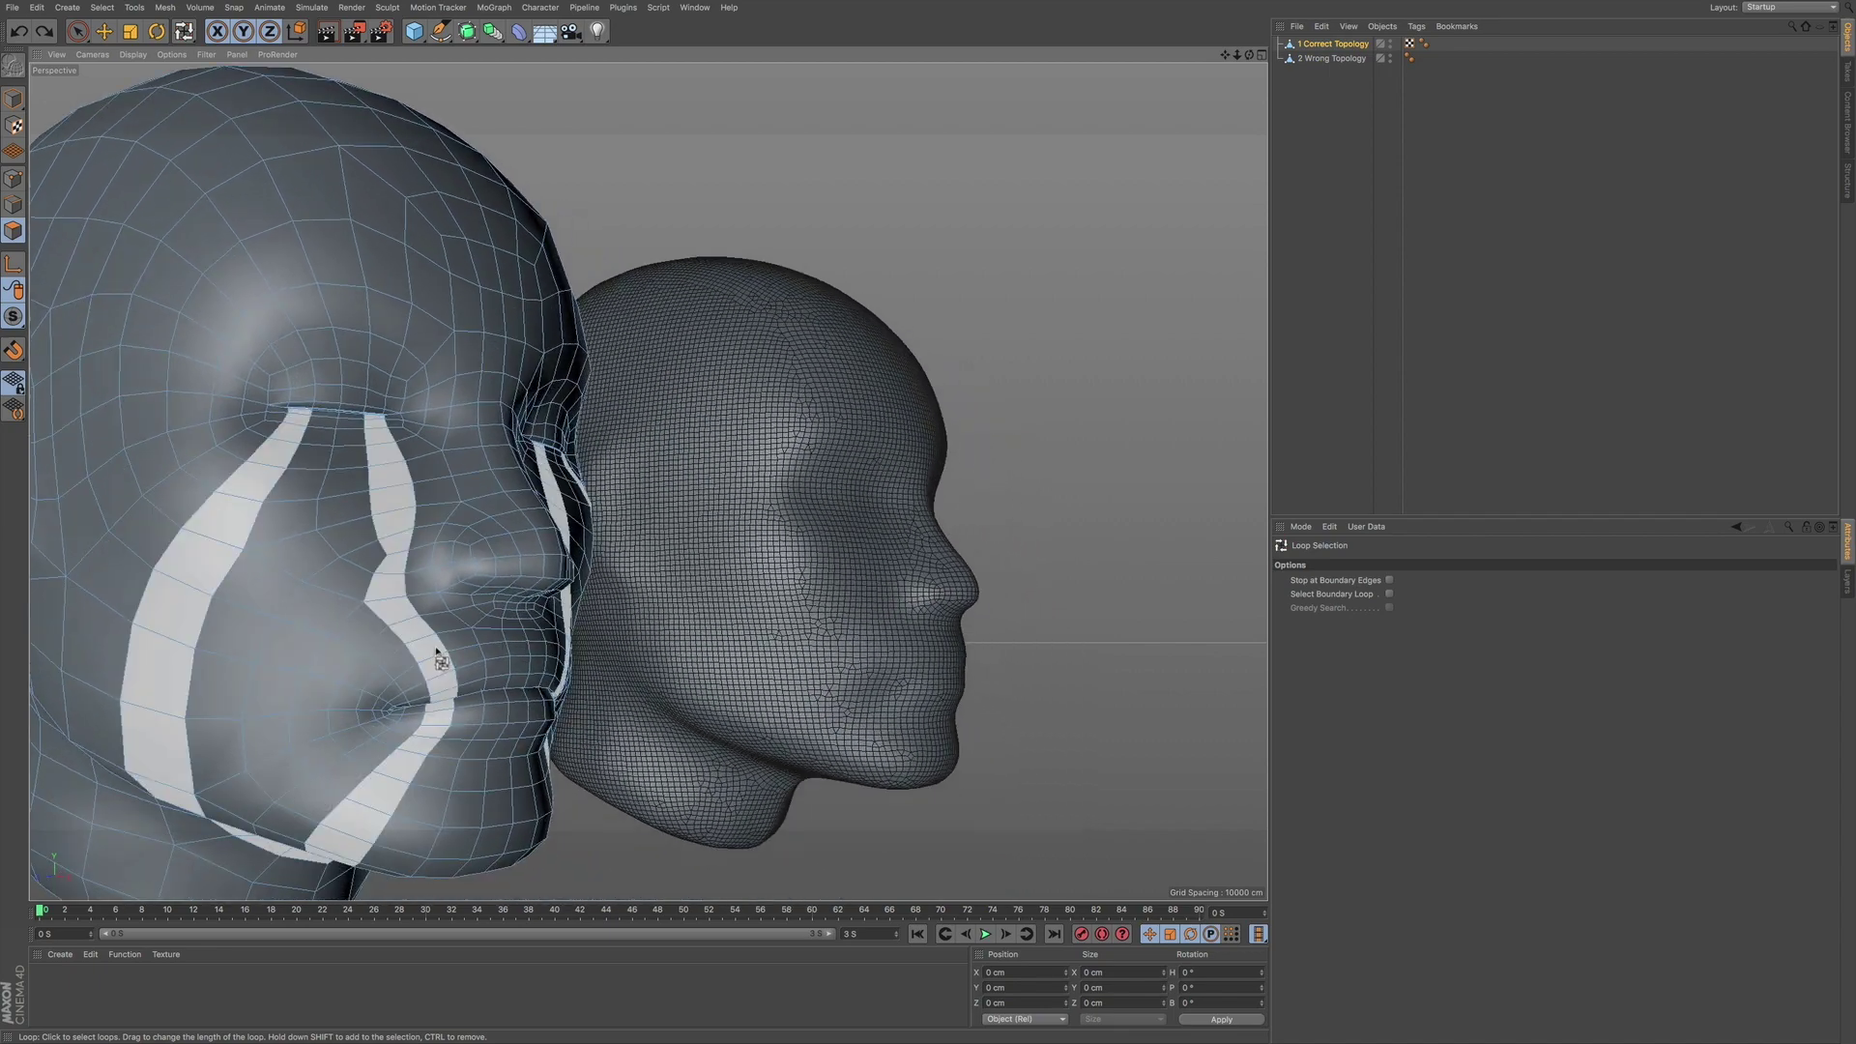
pyautogui.keyDown('alt'); pyautogui.moveTo(415, 646); pyautogui.dragTo(443, 650); pyautogui.keyUp('alt')
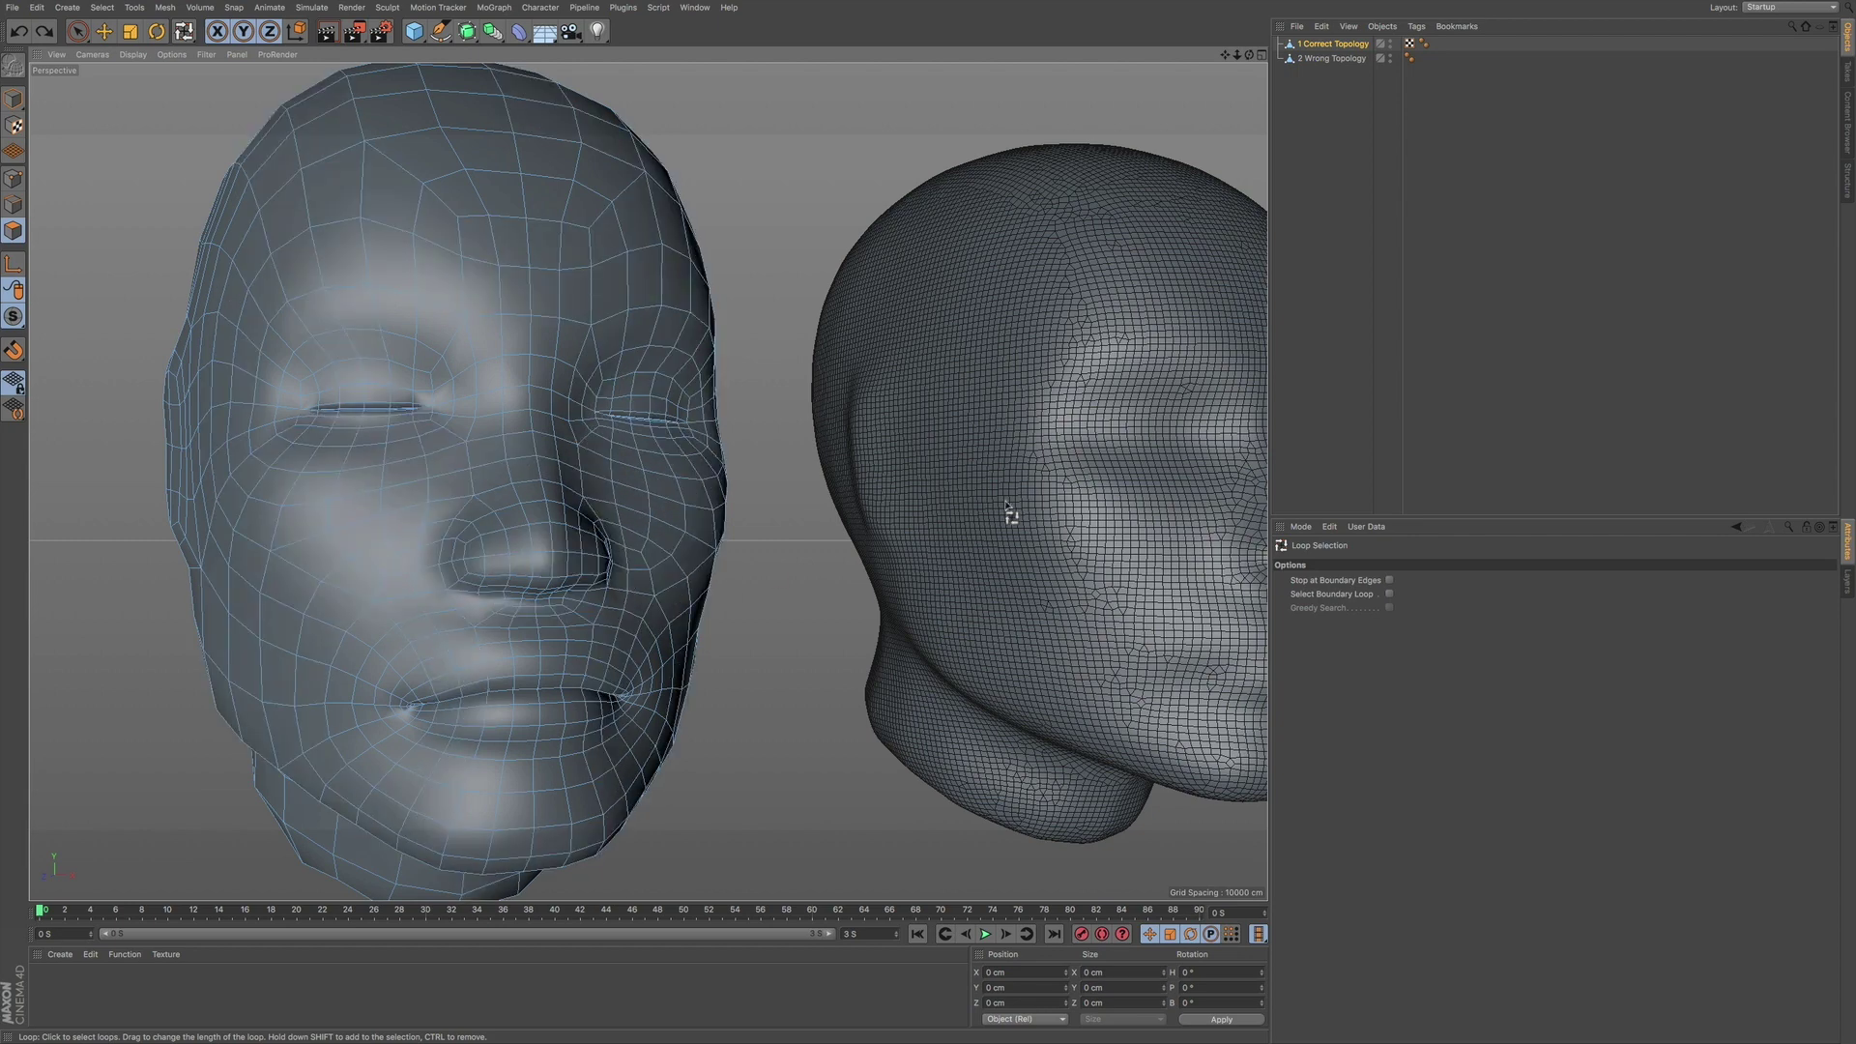
pyautogui.keyDown('alt'); pyautogui.moveTo(1069, 473); pyautogui.dragTo(723, 561); pyautogui.keyUp('alt')
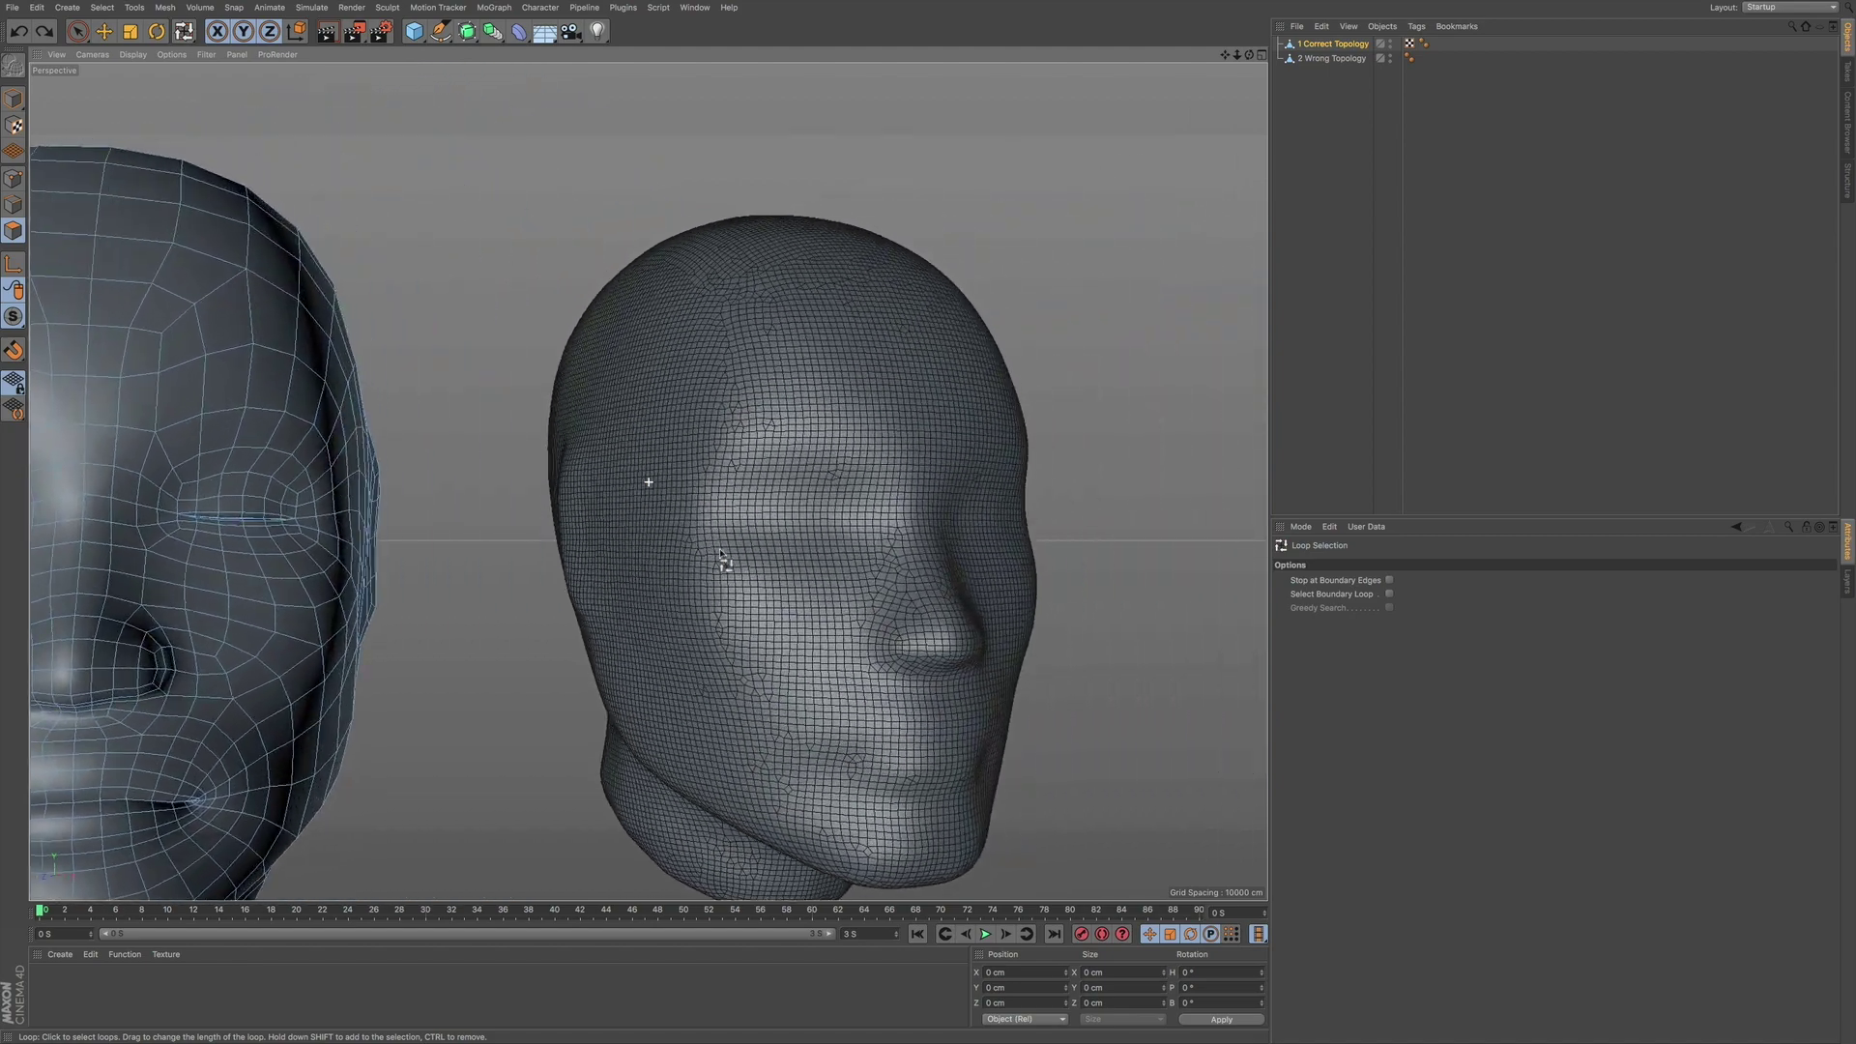
pyautogui.keyDown('alt'); pyautogui.moveTo(601, 563); pyautogui.dragTo(664, 591); pyautogui.keyUp('alt')
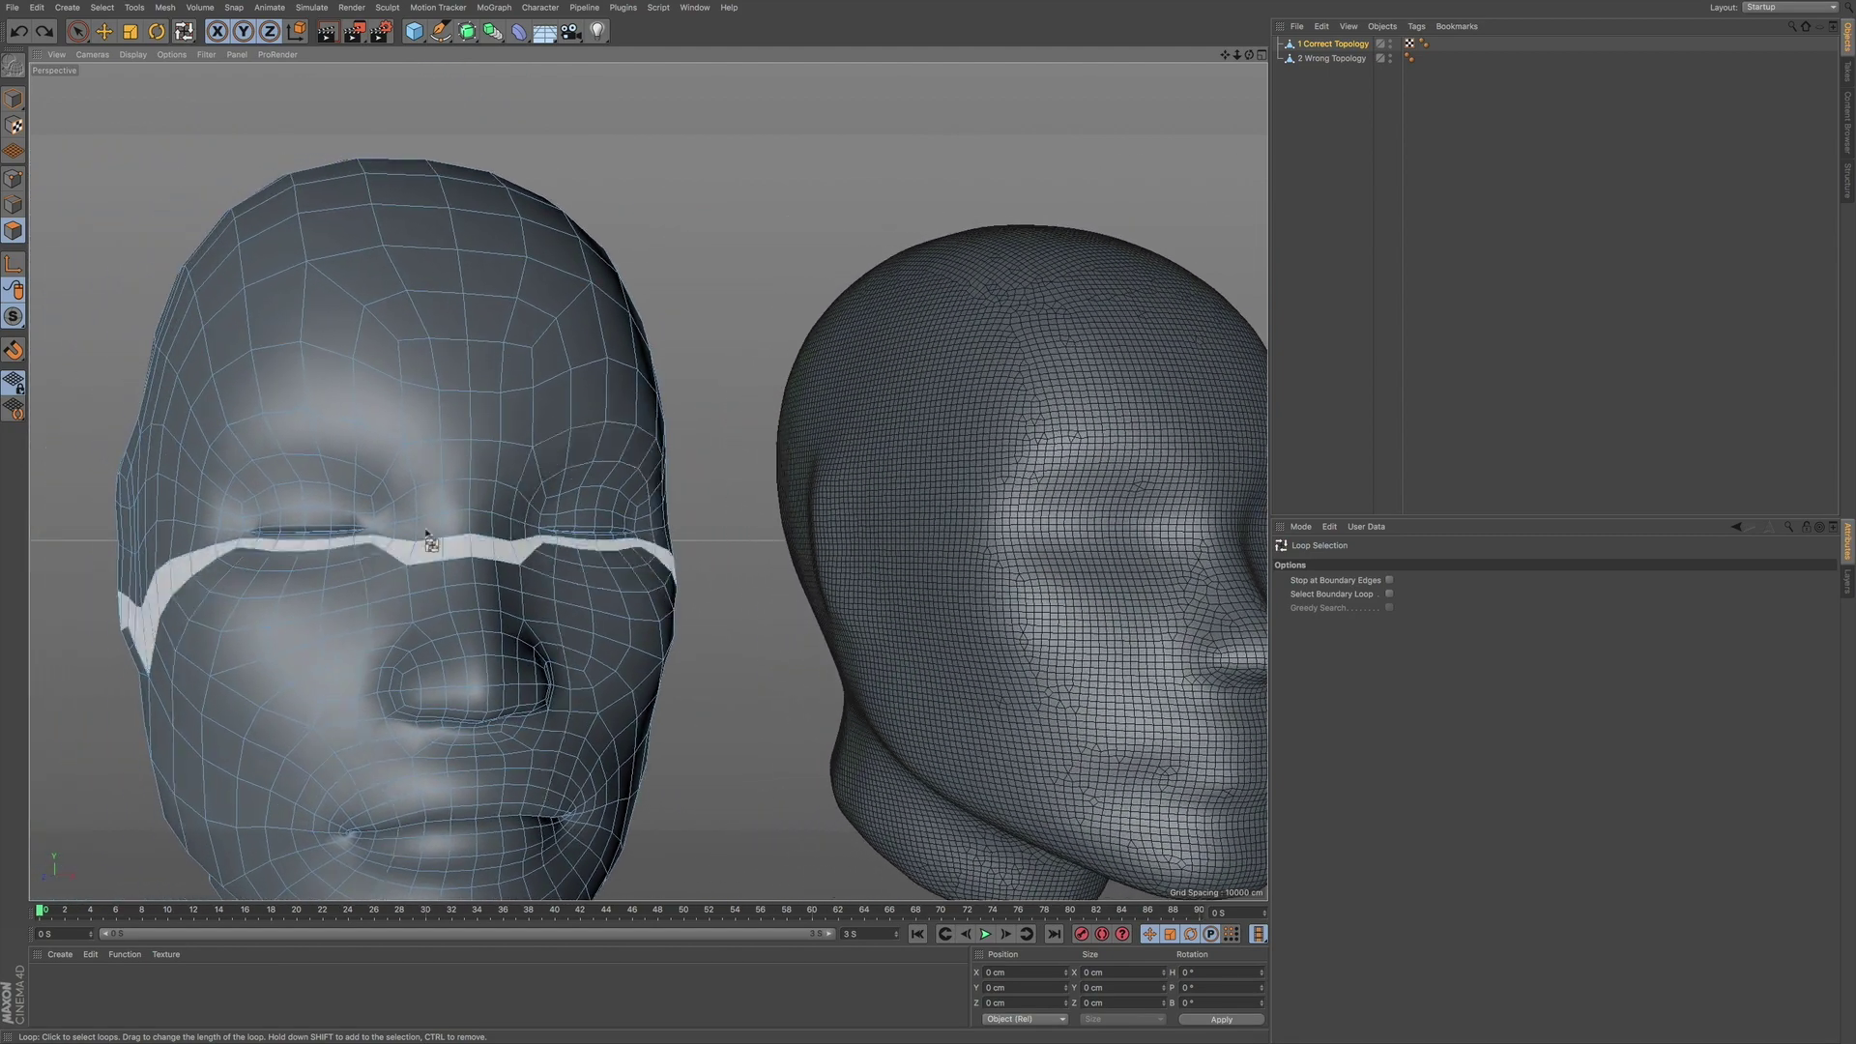
pyautogui.click(13, 204)
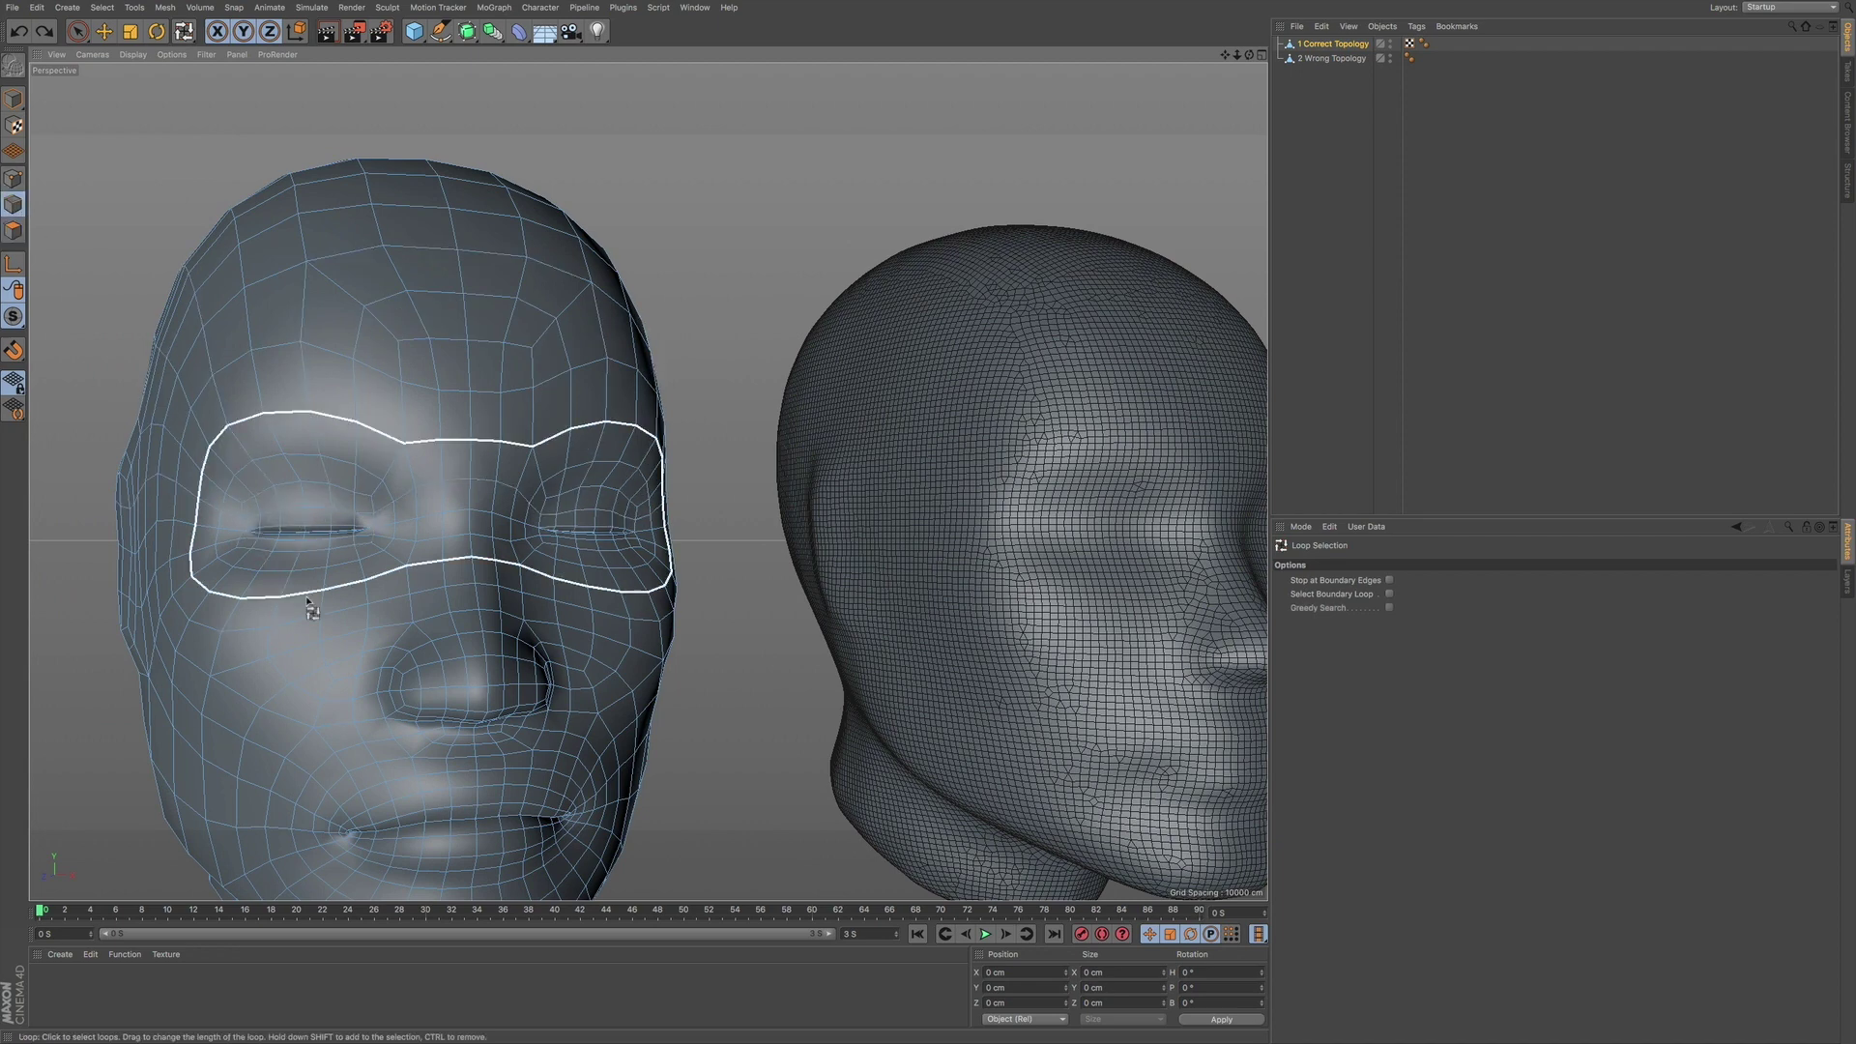
# With the Move tool active, select the brow, eye, upper-eyelid, mouth and lip-line edge loops in turn
pyautogui.click(103, 32)
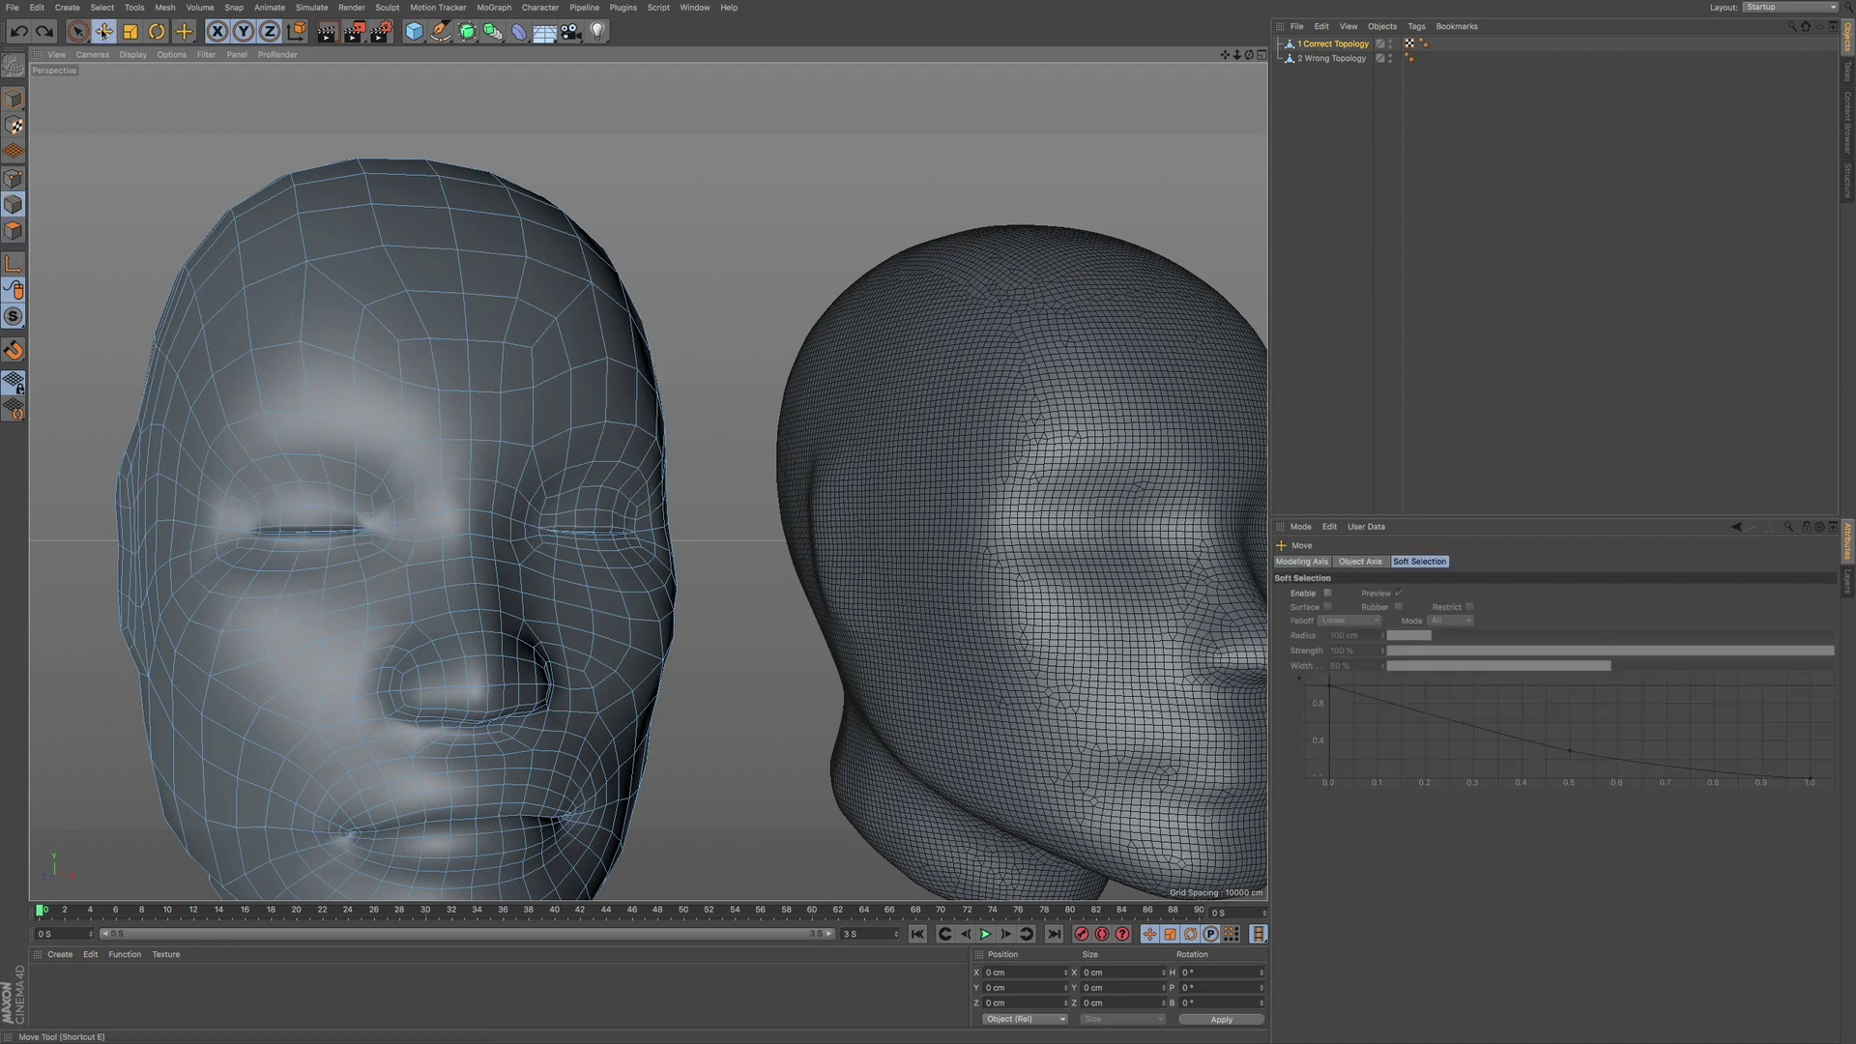
pyautogui.doubleClick(379, 579)
pyautogui.doubleClick(354, 538)
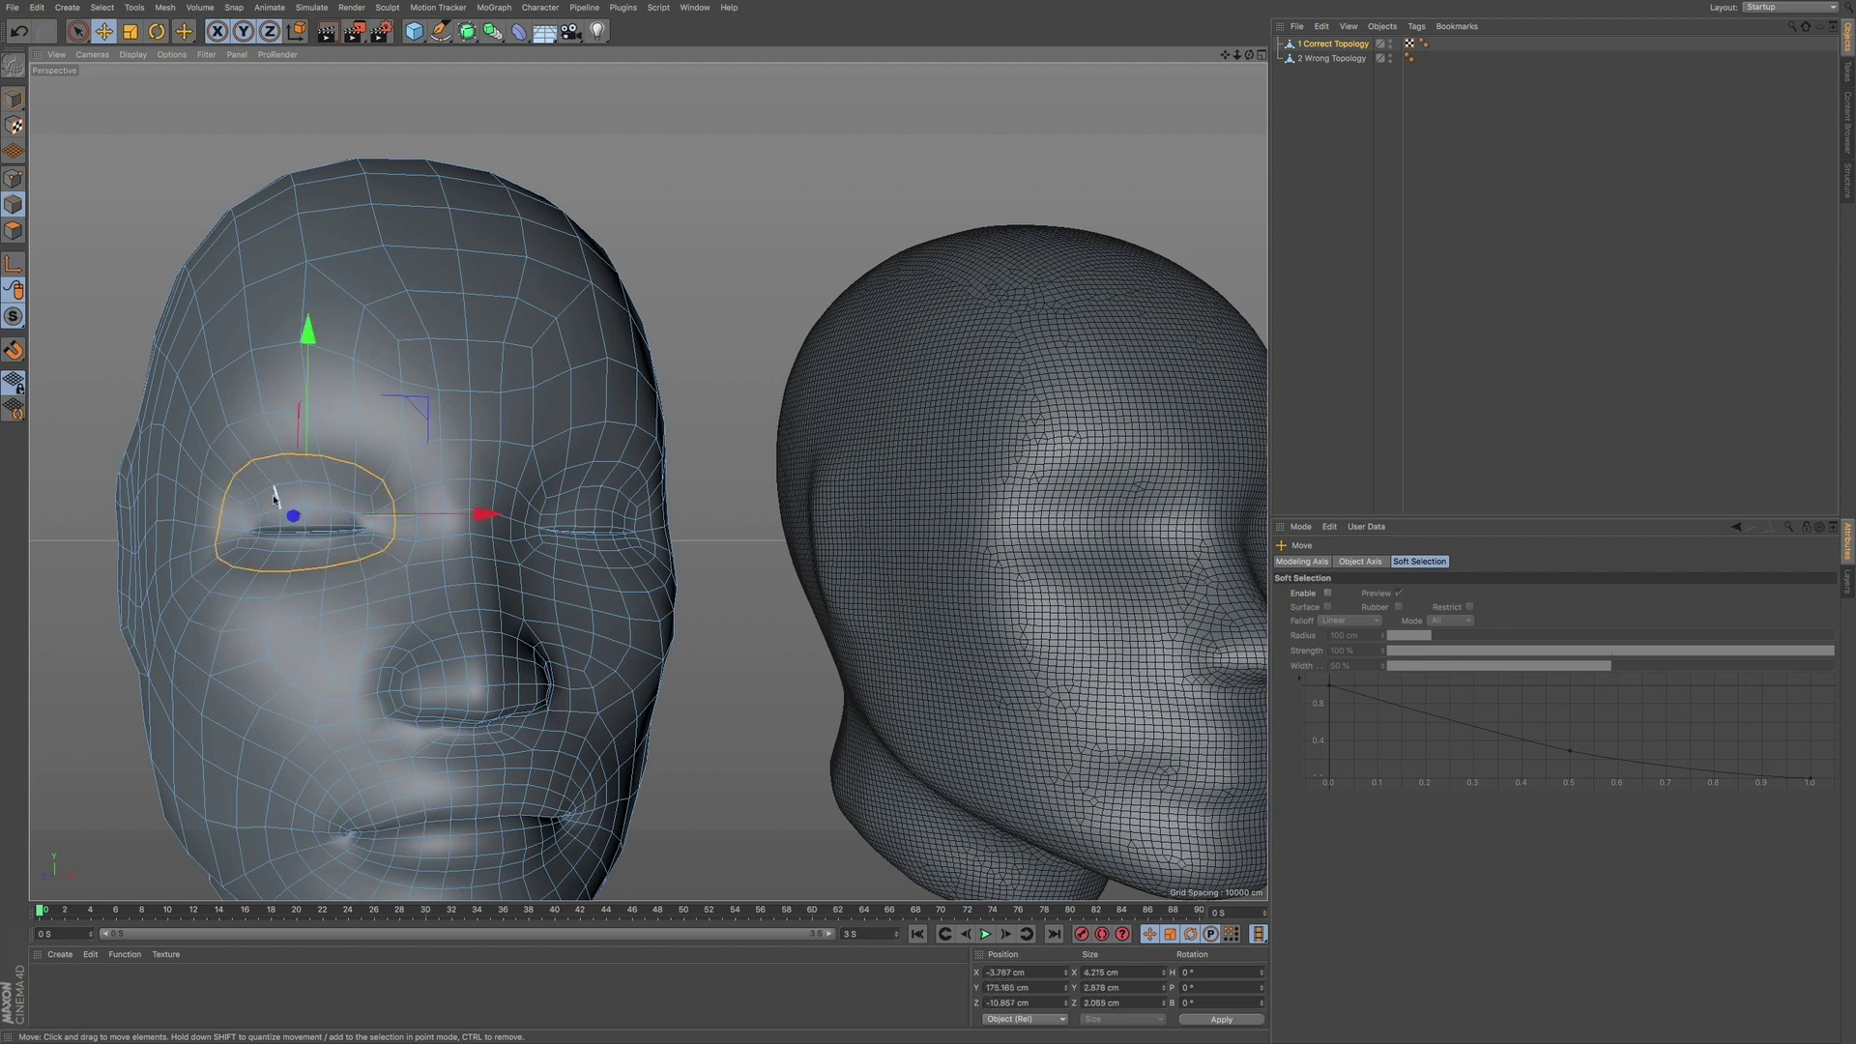
pyautogui.doubleClick(287, 485)
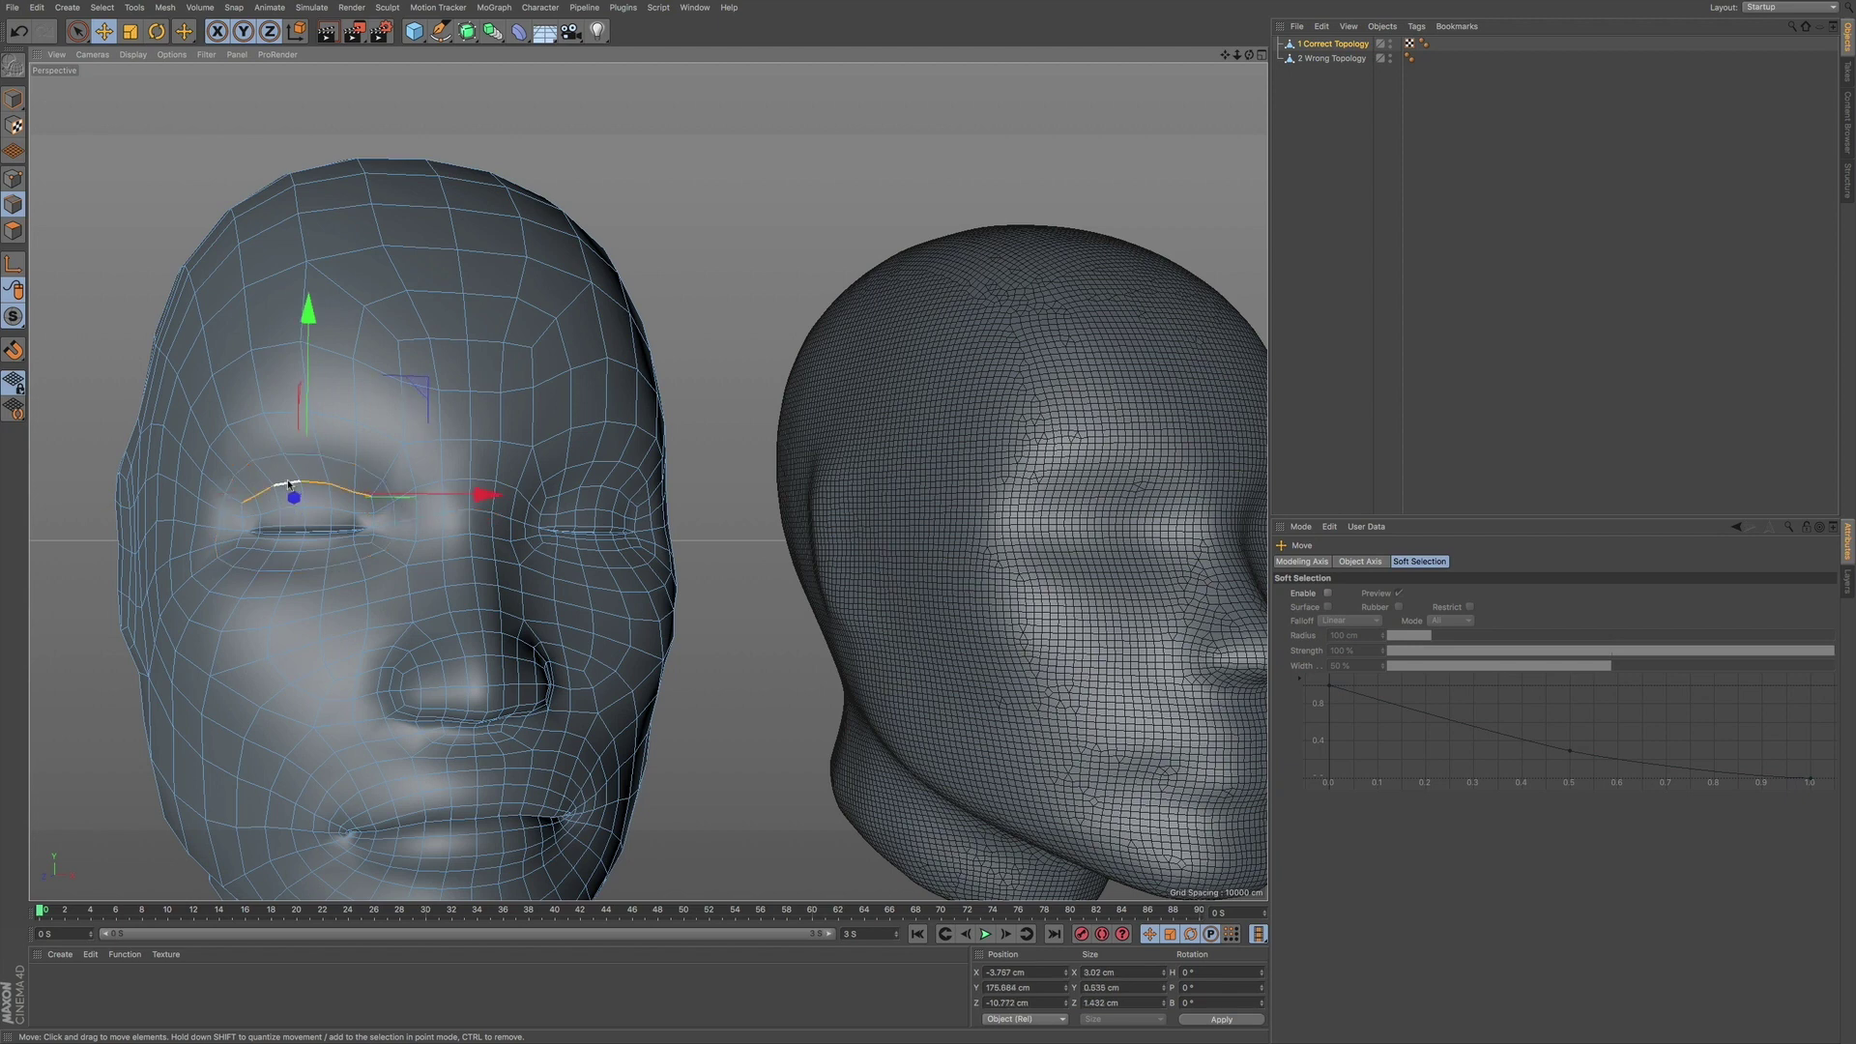
pyautogui.doubleClick(430, 794)
pyautogui.doubleClick(447, 810)
pyautogui.keyDown('alt'); pyautogui.moveTo(564, 745); pyautogui.dragTo(455, 656); pyautogui.keyUp('alt')
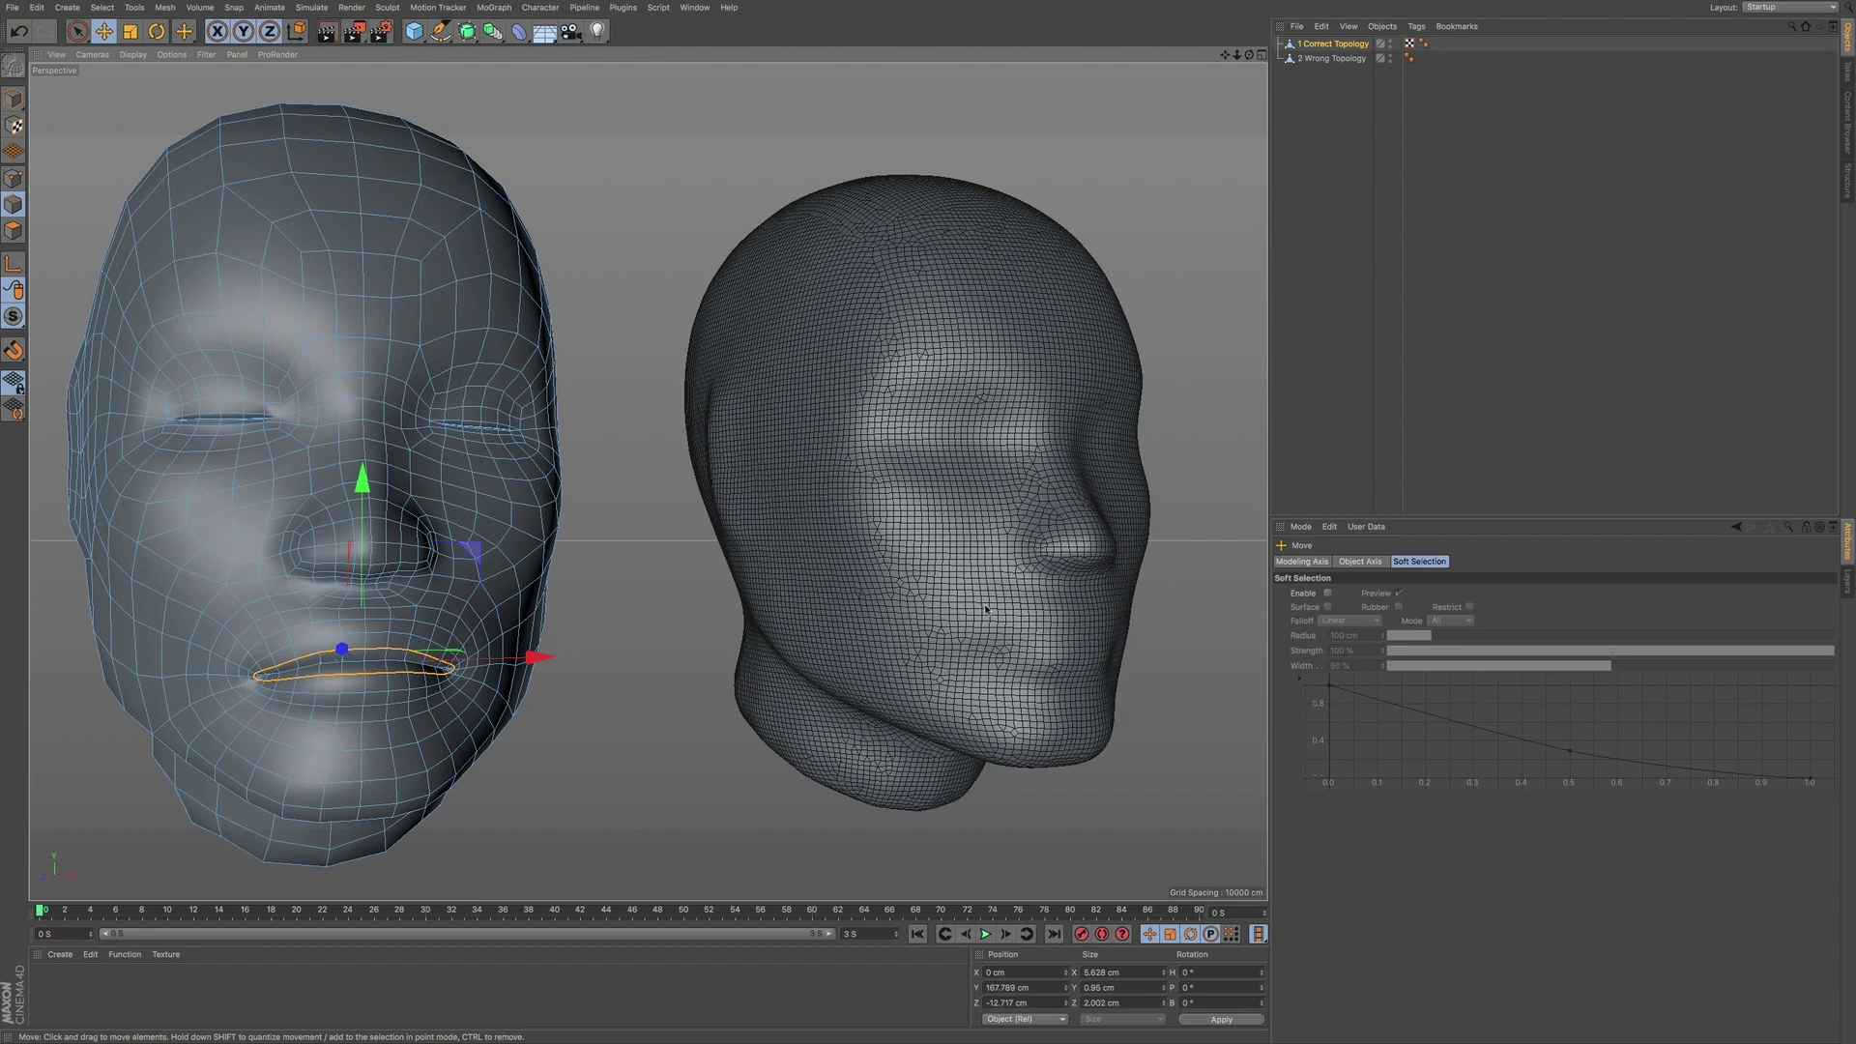
pyautogui.keyDown('alt'); pyautogui.moveTo(986, 609); pyautogui.dragTo(651, 480, button='middle'); pyautogui.keyUp('alt')
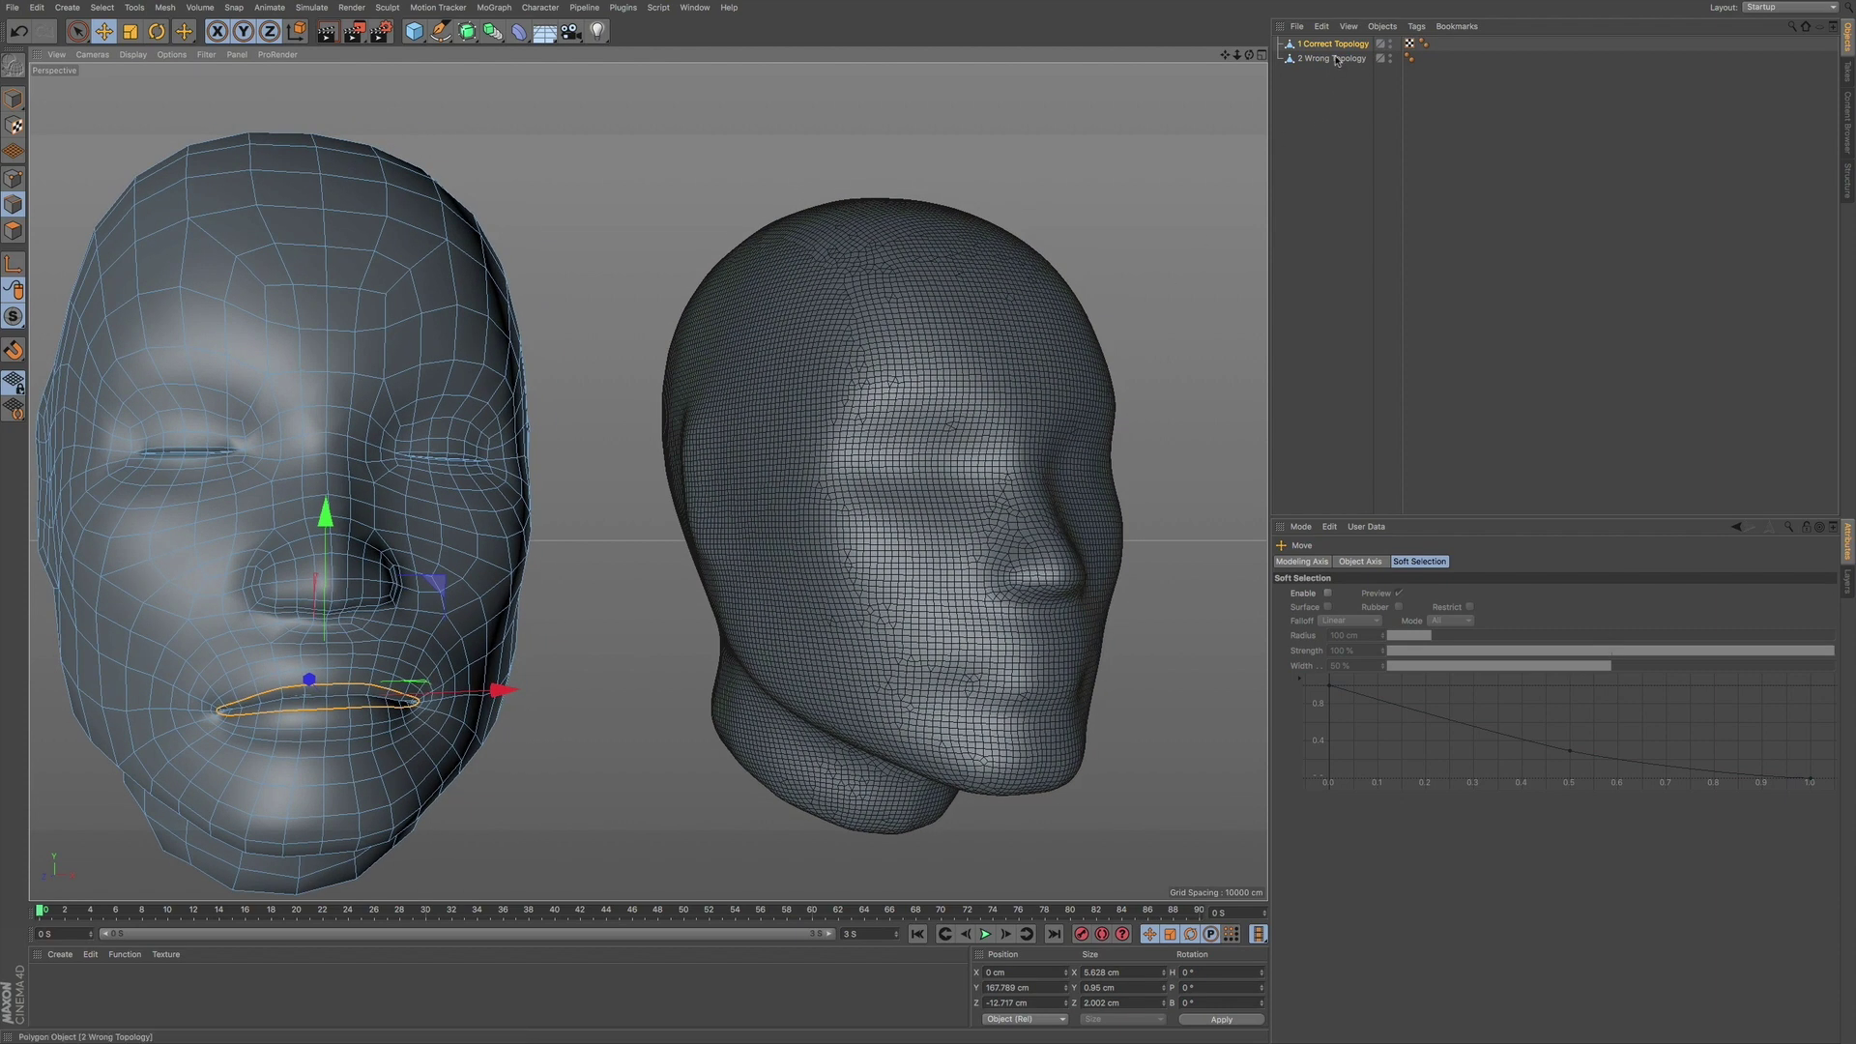
# Select the 2 Wrong Topology head and use Loop Selection (U~L) to preview its wandering loops
pyautogui.click(1335, 59)
pyautogui.scroll(3, 955, 445)
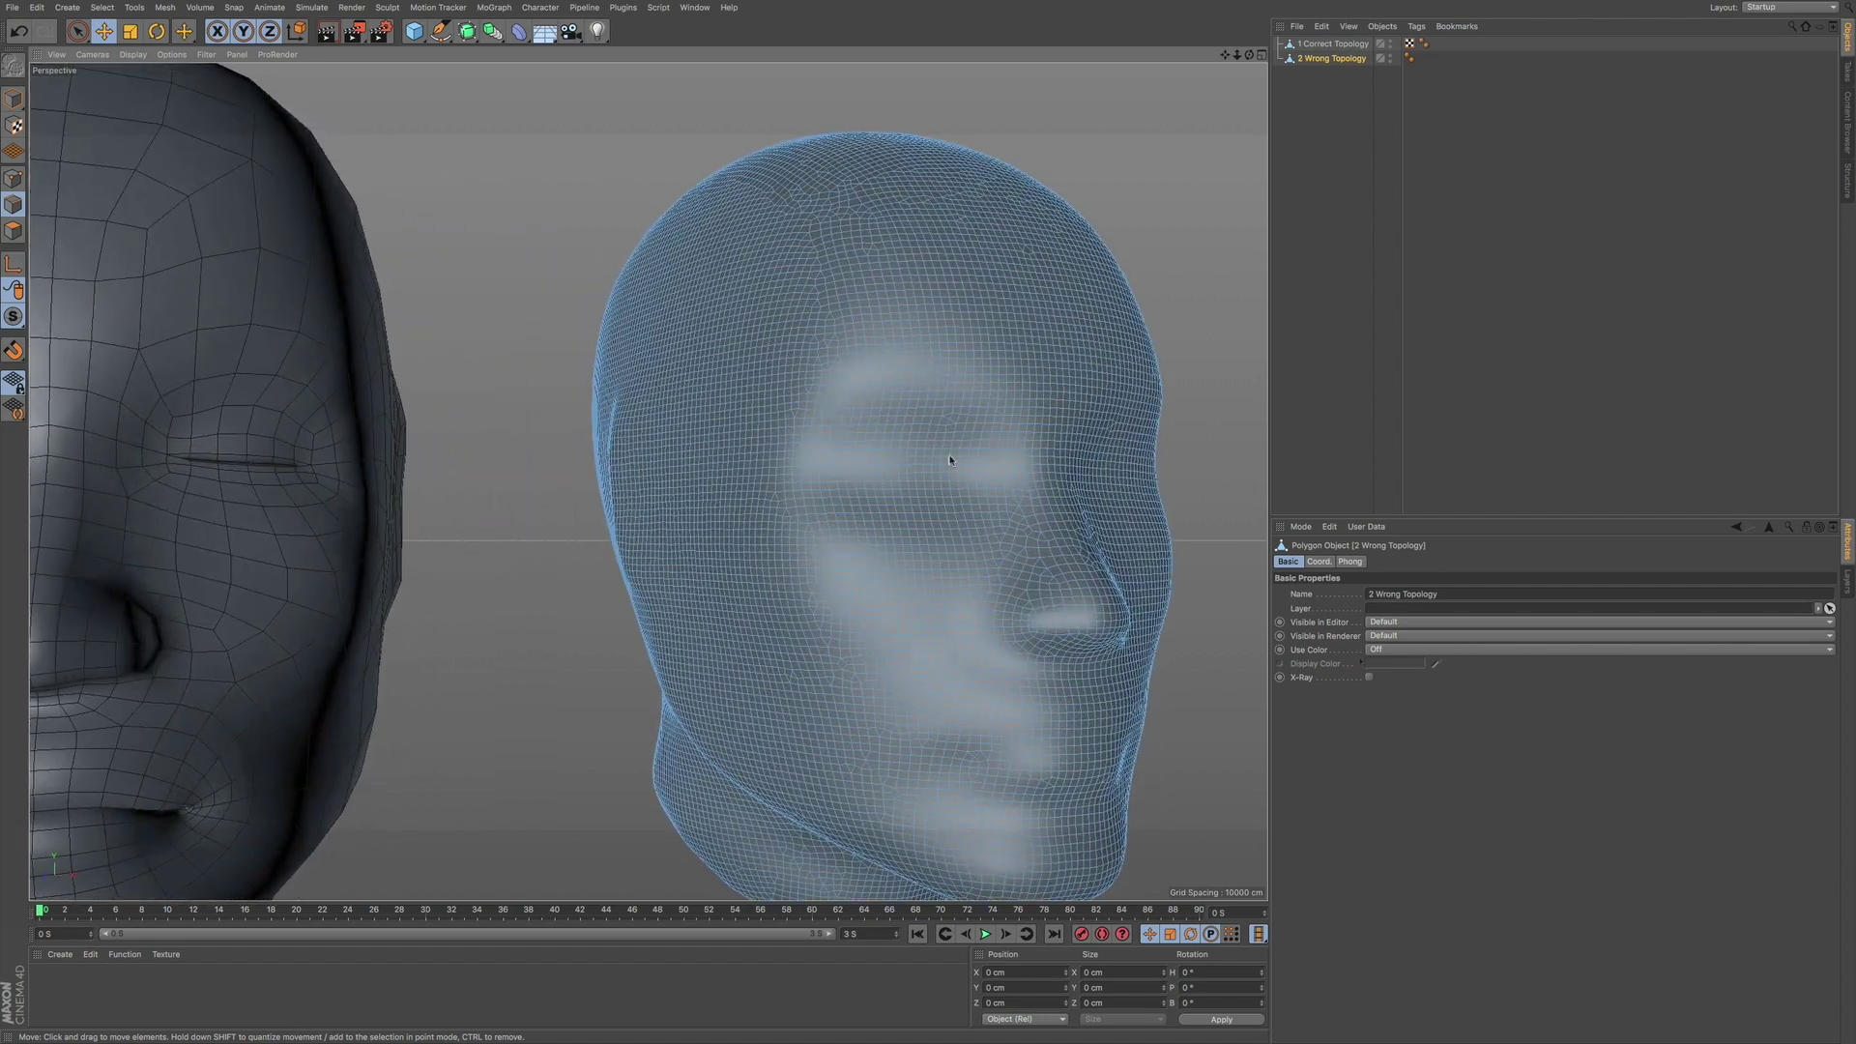
pyautogui.keyDown('alt'); pyautogui.moveTo(950, 460); pyautogui.dragTo(680, 452); pyautogui.keyUp('alt')
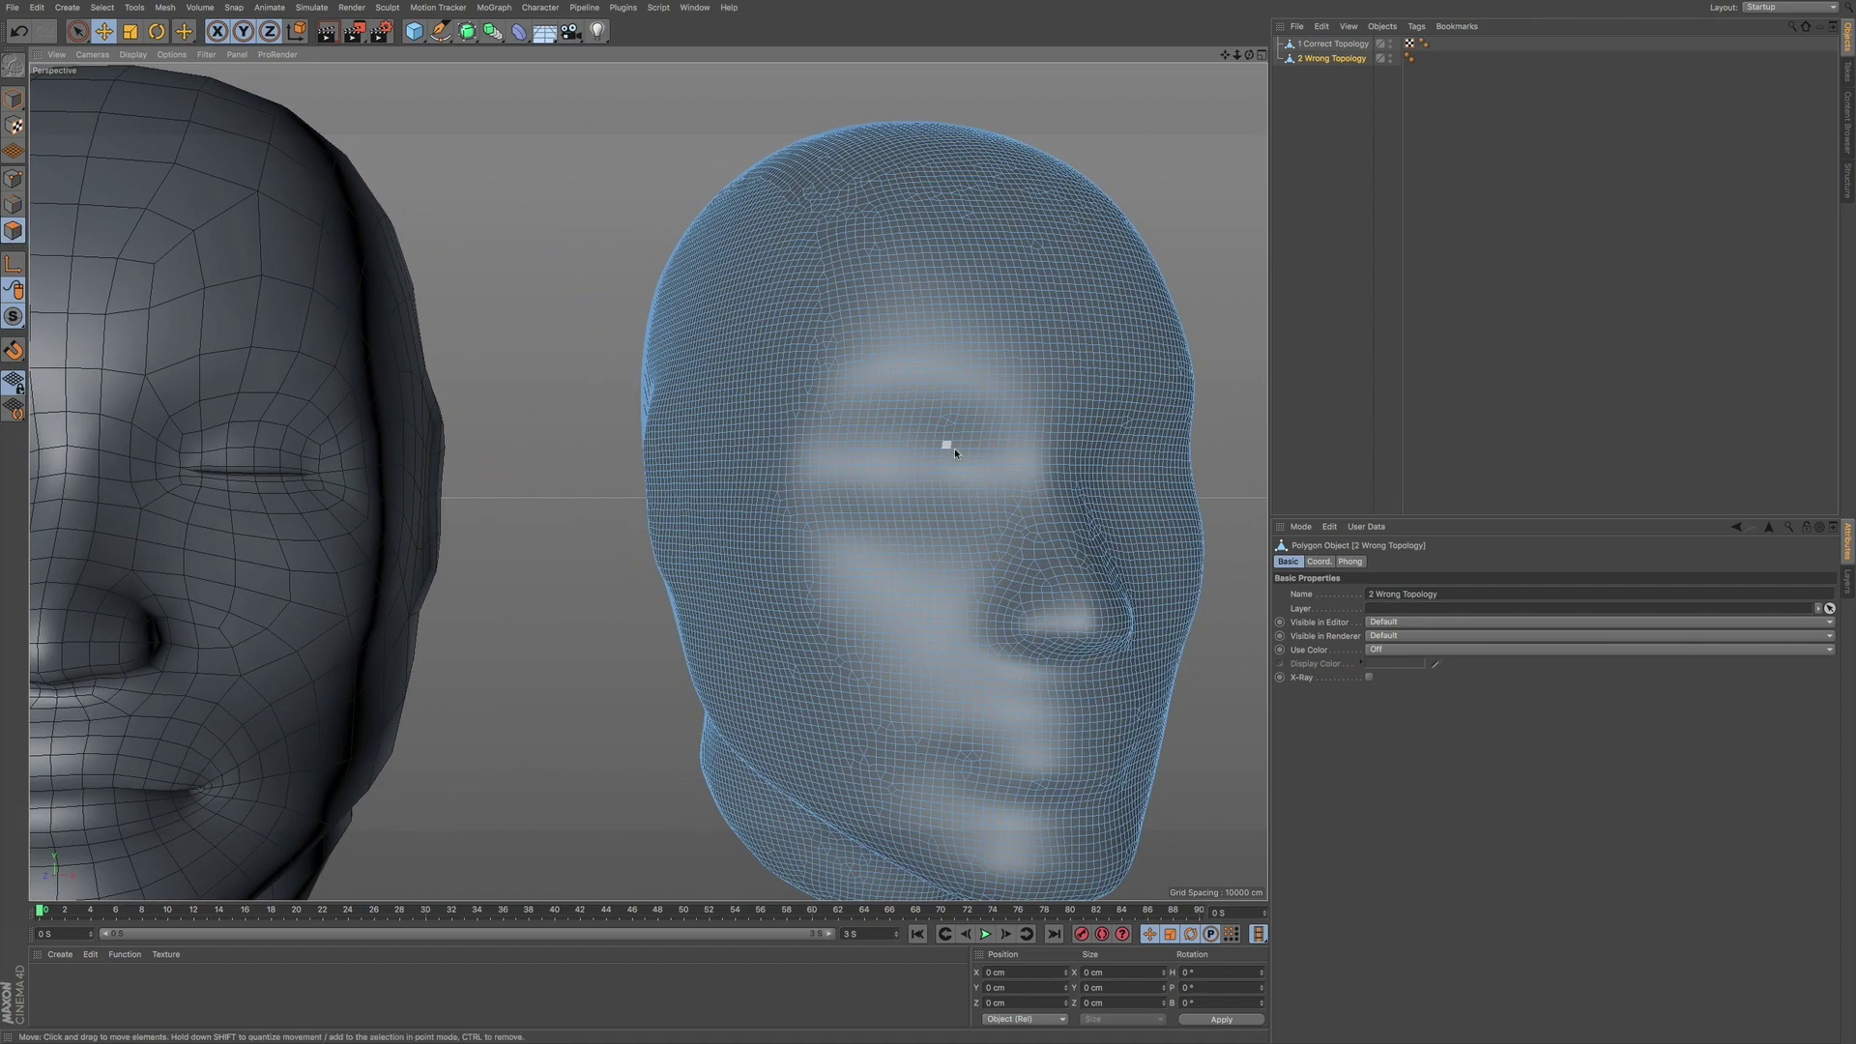
pyautogui.press('u')
pyautogui.press('l')
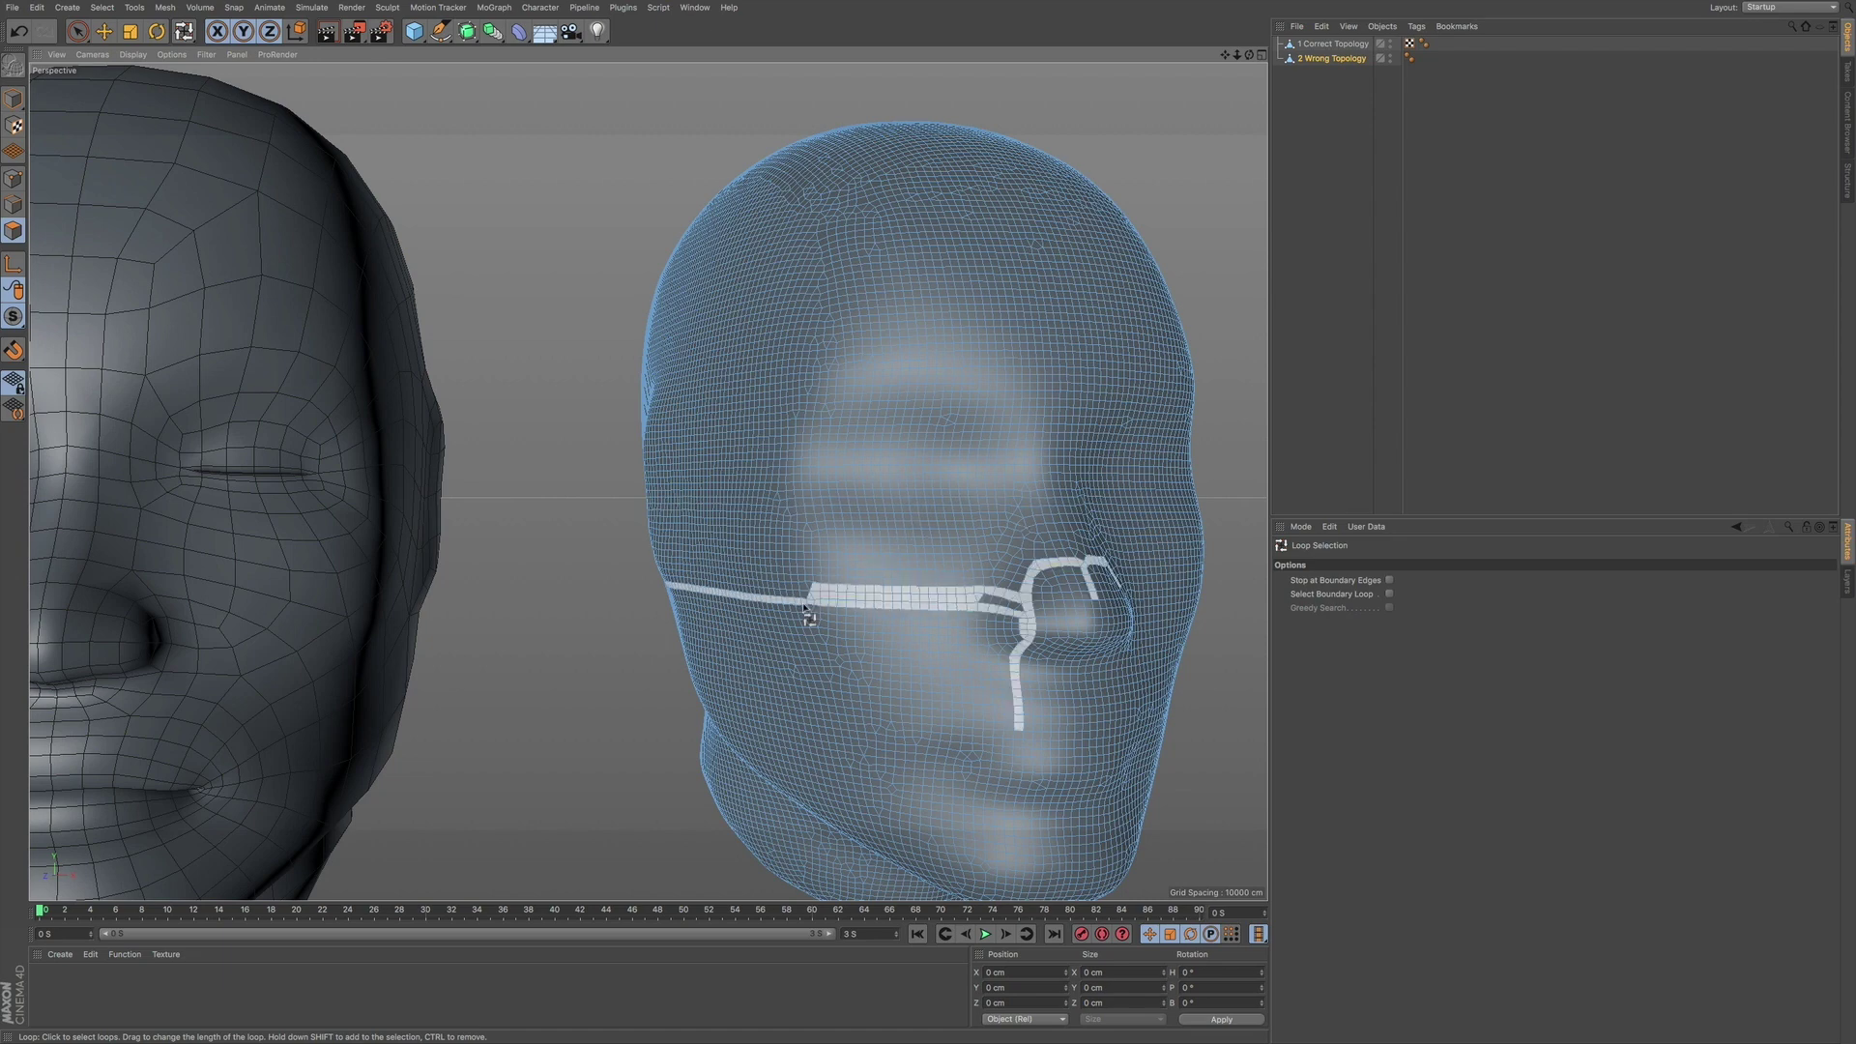
pyautogui.scroll(-5, 831, 549)
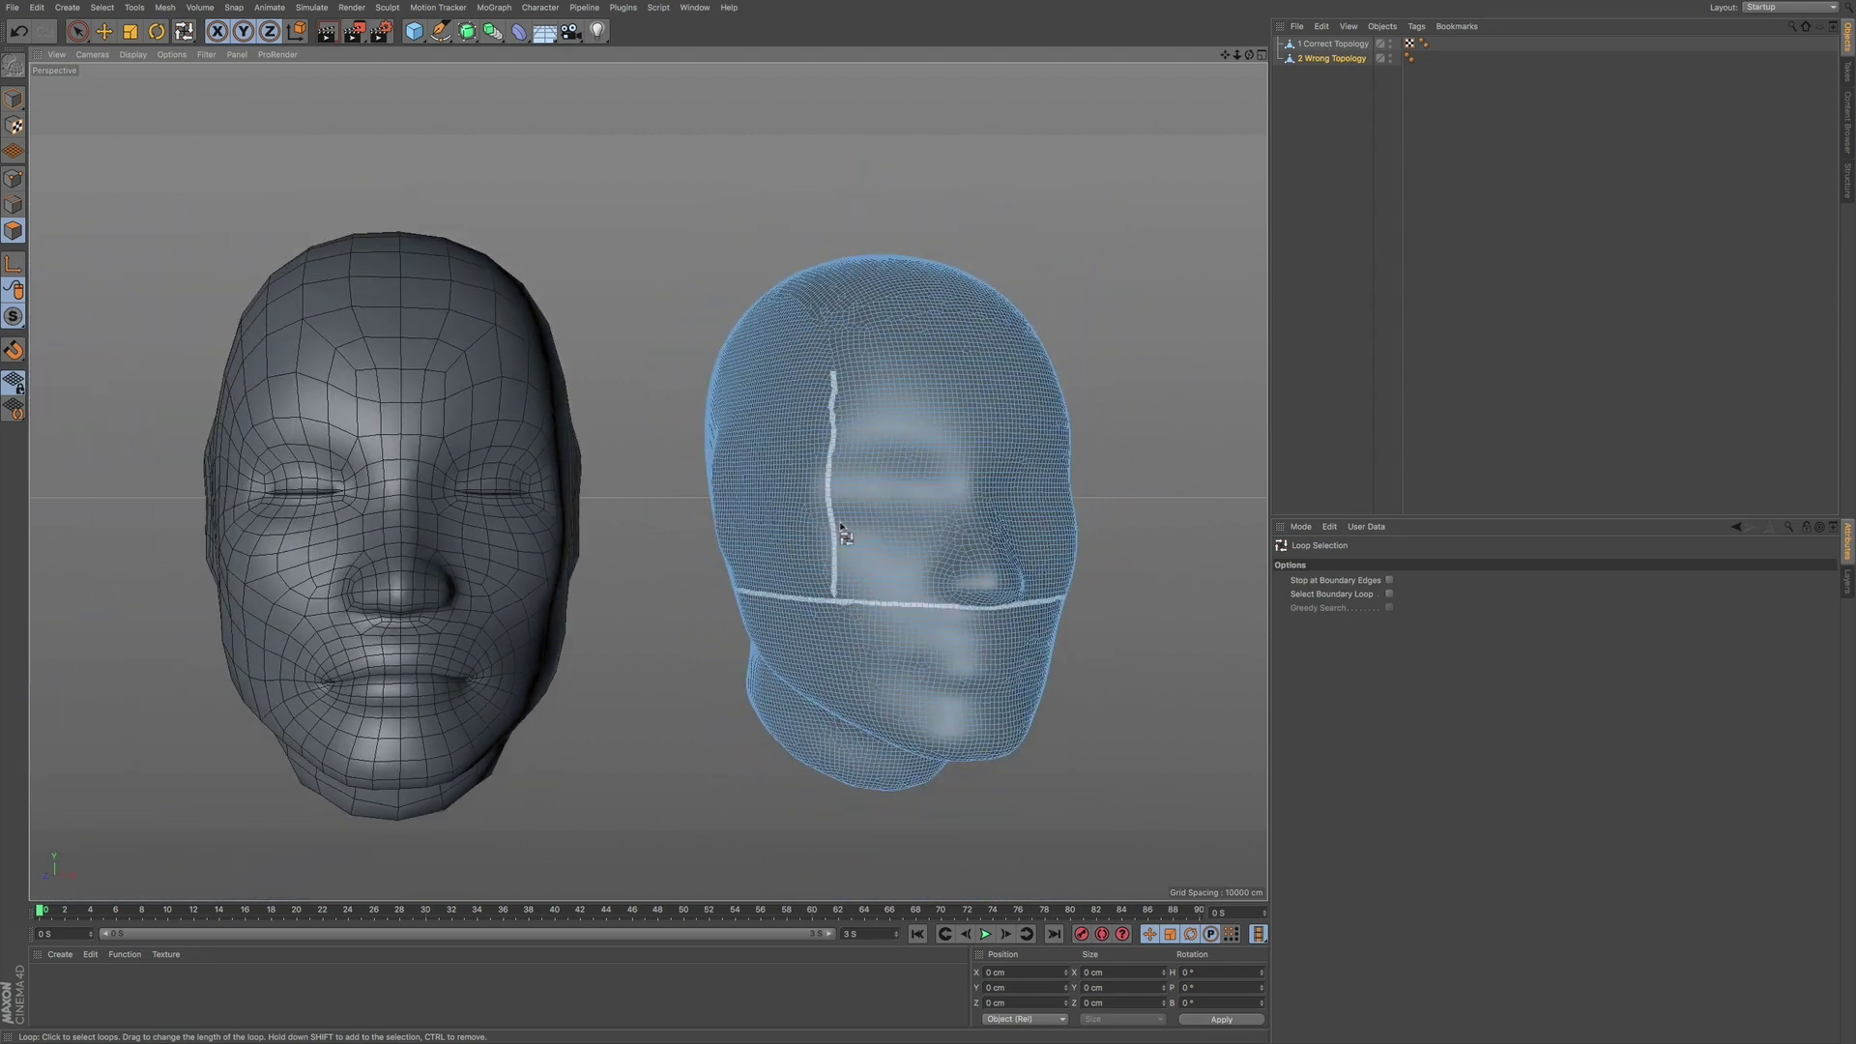
pyautogui.keyDown('alt'); pyautogui.moveTo(830, 542); pyautogui.dragTo(792, 535, button='middle'); pyautogui.keyUp('alt')
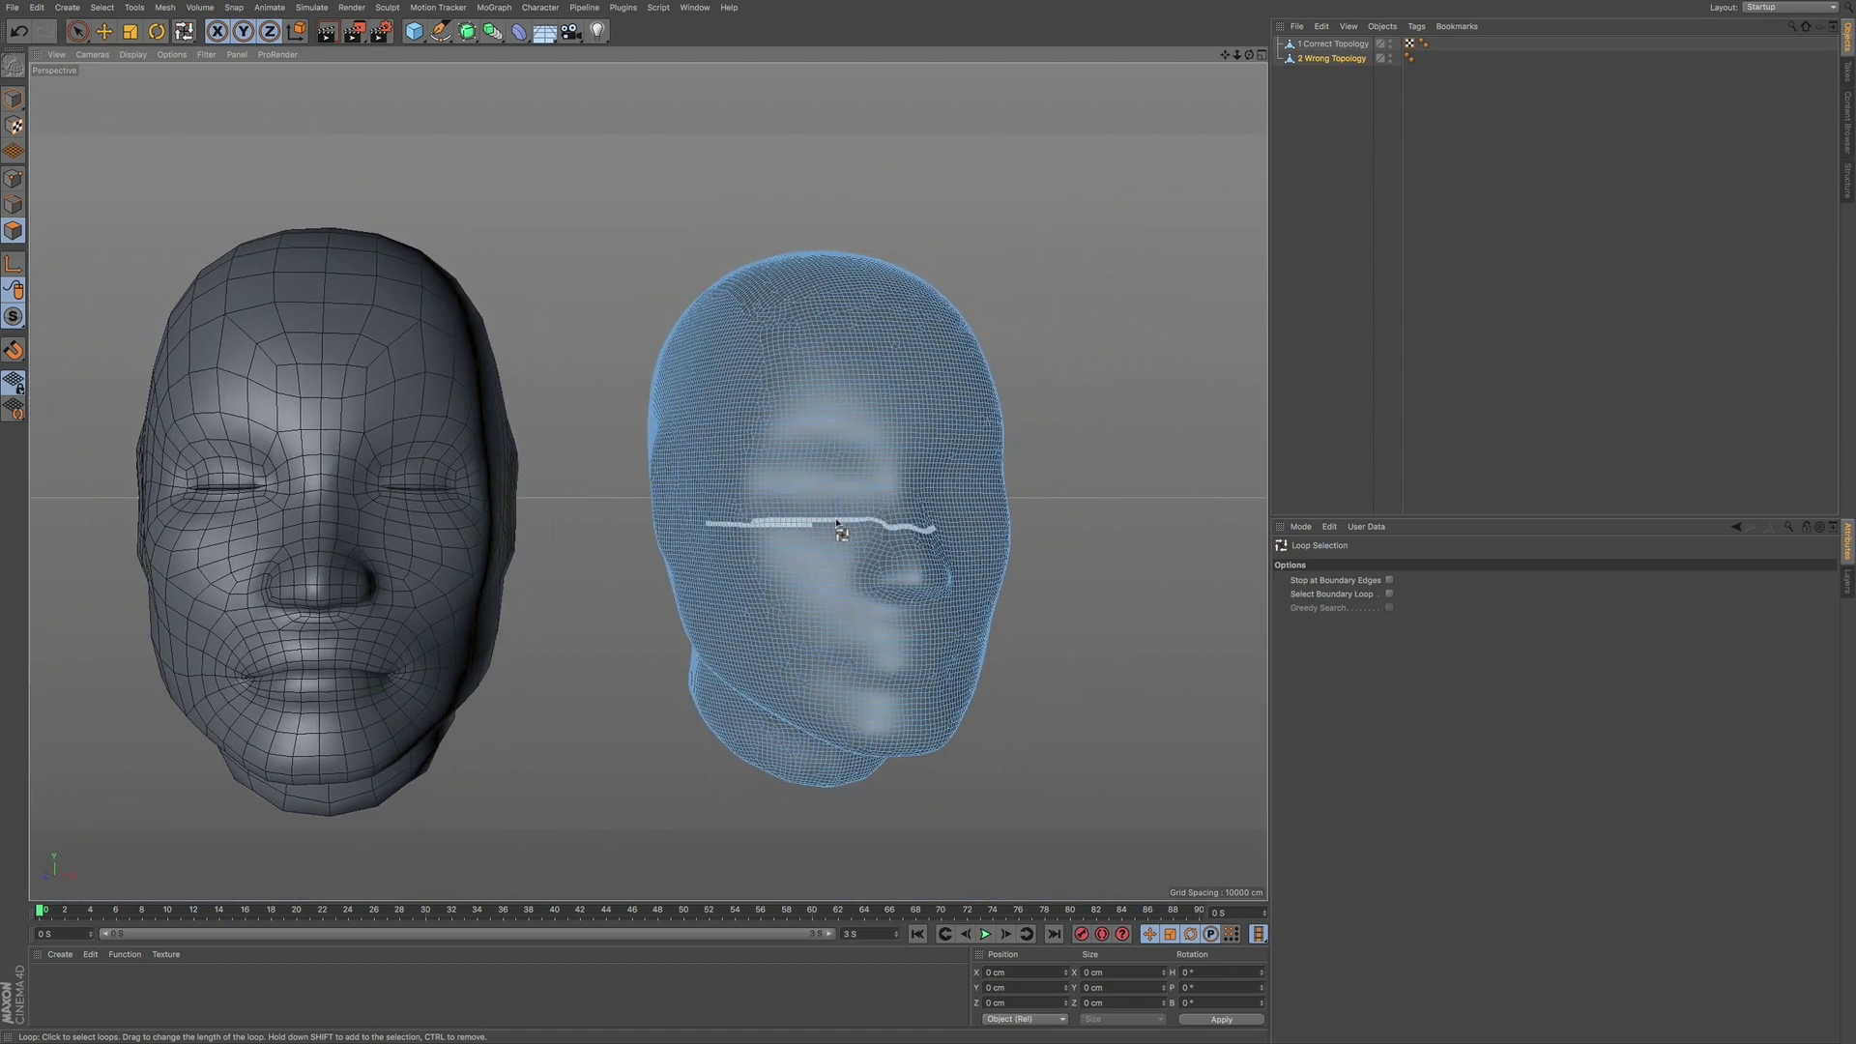
pyautogui.keyDown('alt'); pyautogui.moveTo(856, 527); pyautogui.dragTo(786, 564); pyautogui.keyUp('alt')
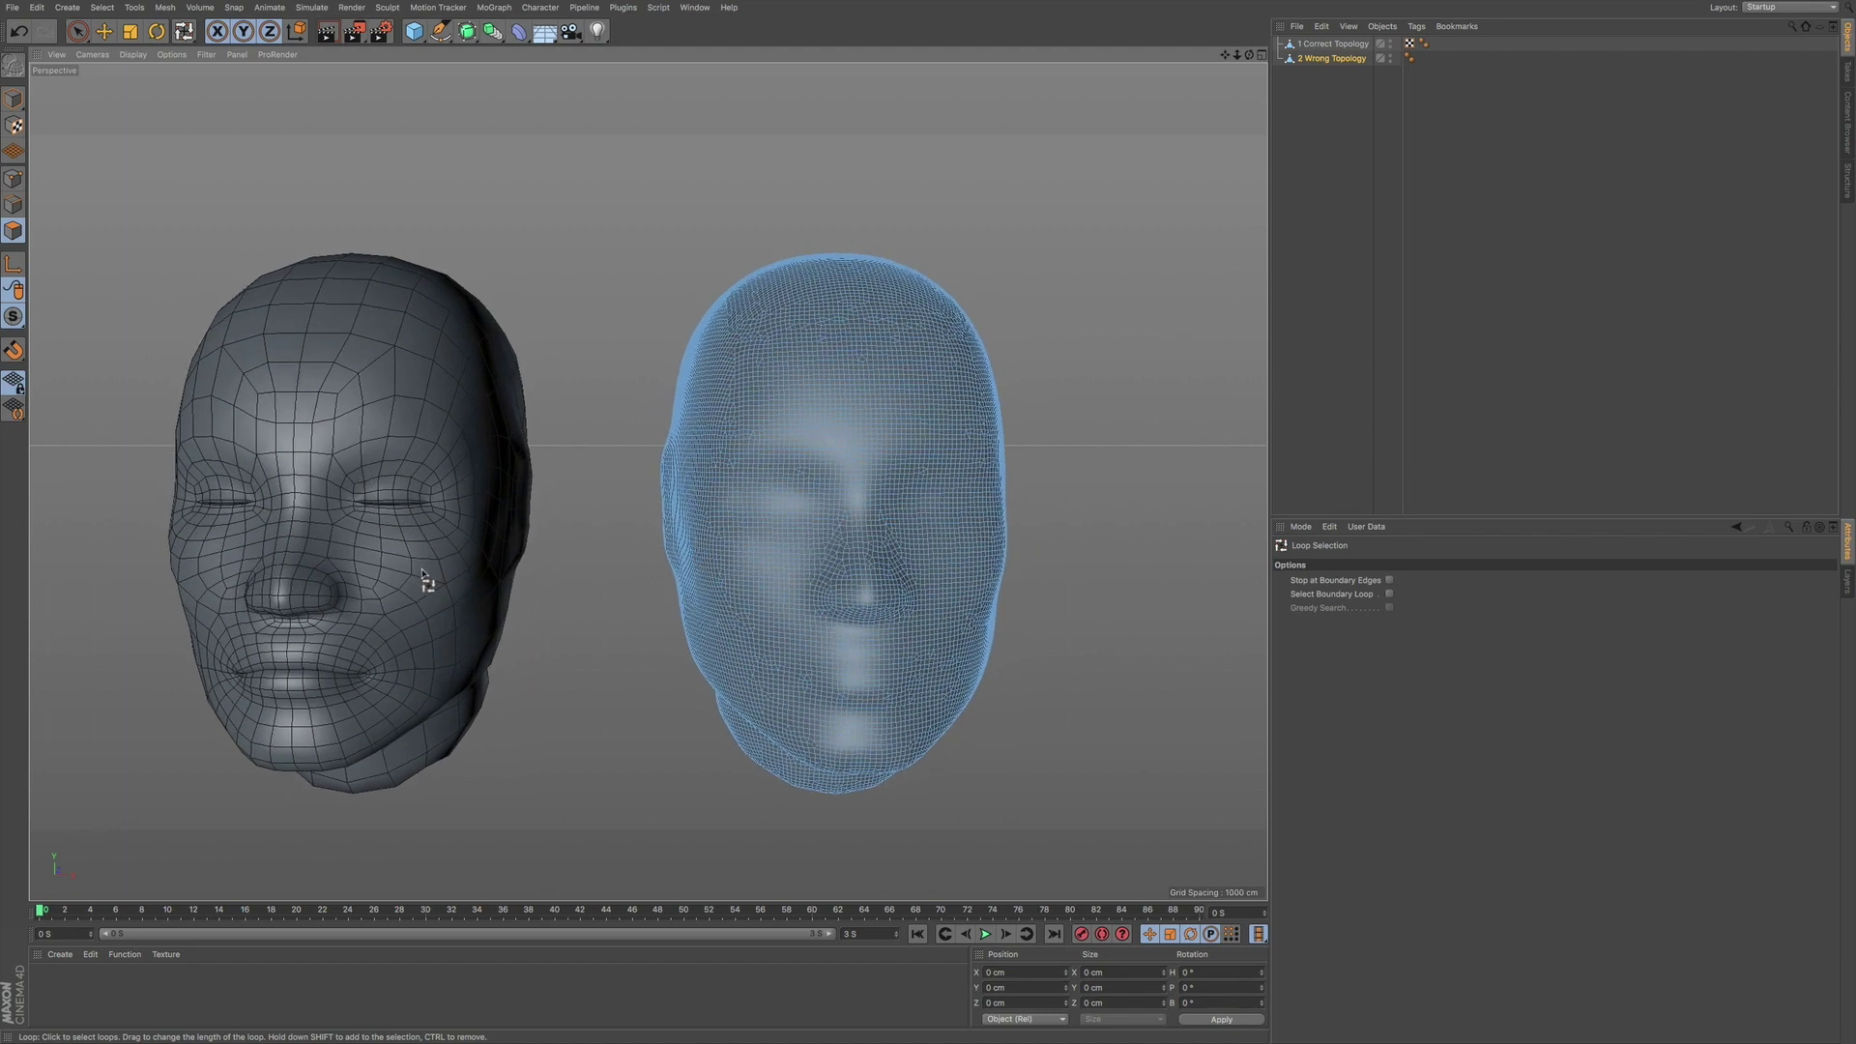
# Switch to Model mode and the Model layout, then activate the Polygon Pen tool
pyautogui.click(14, 98)
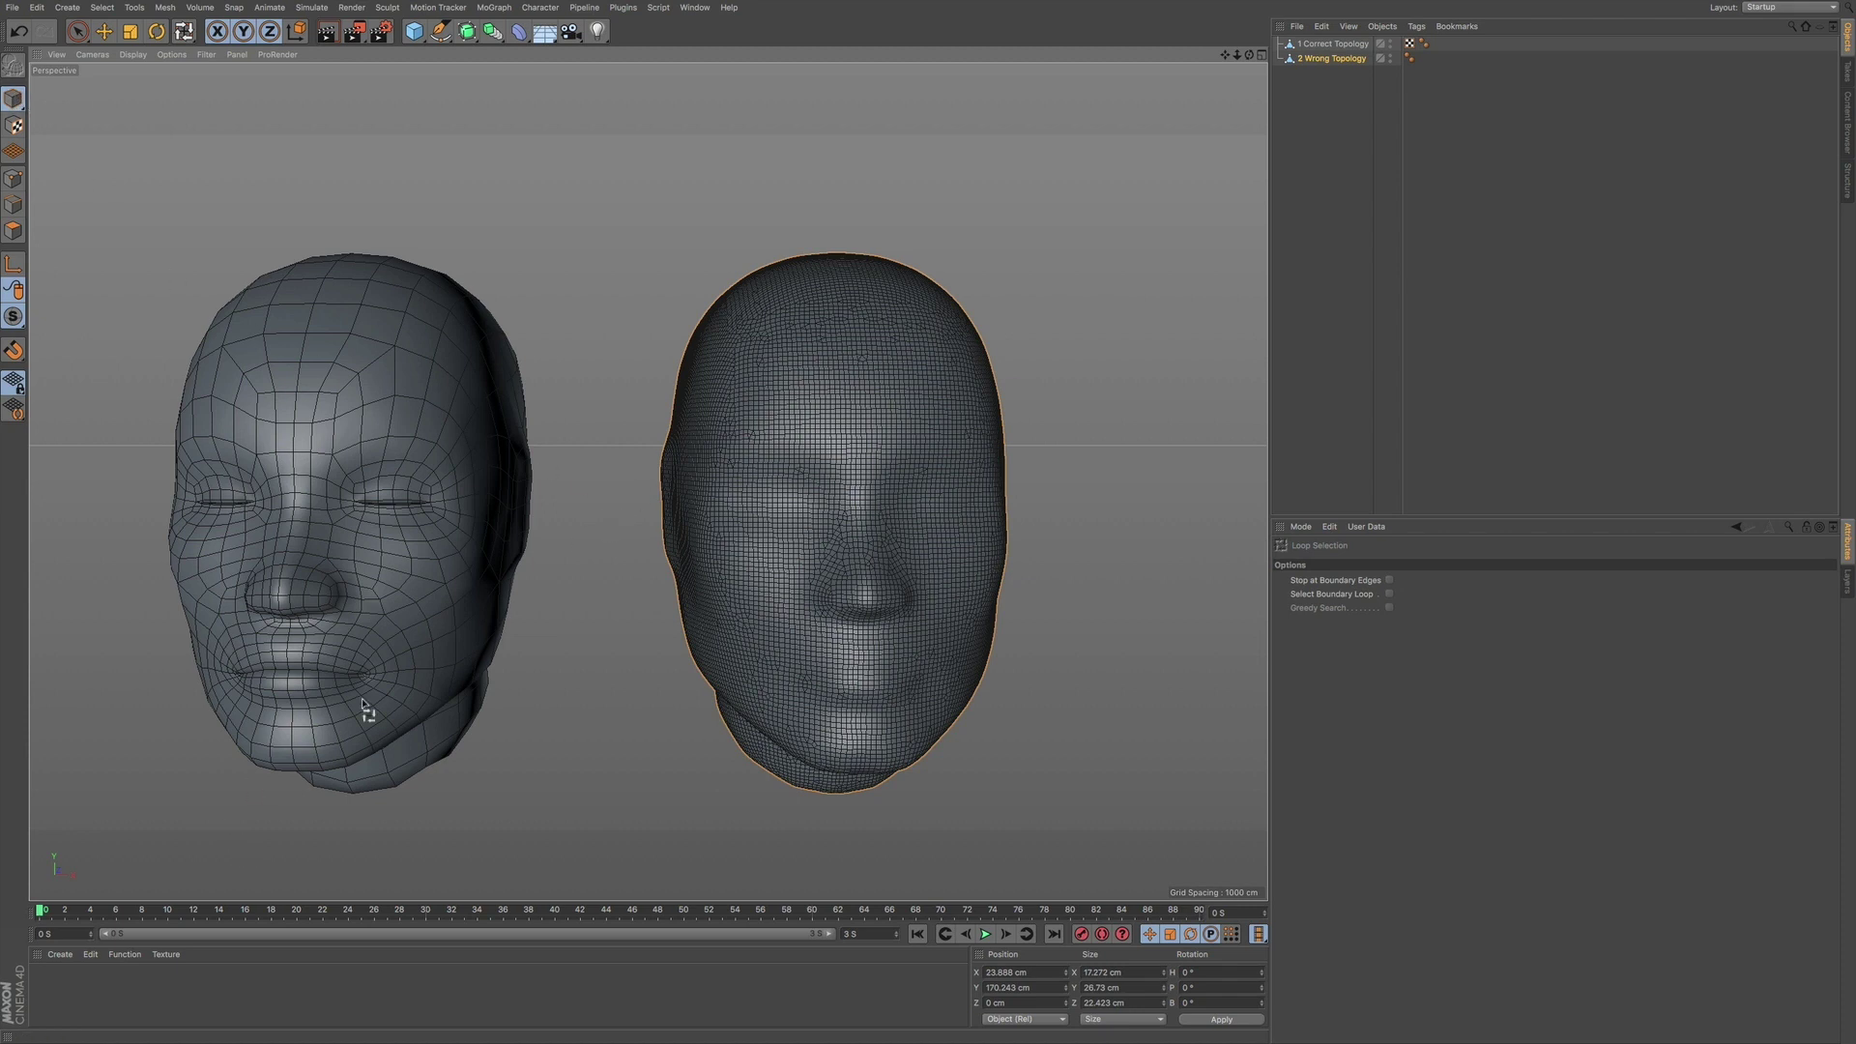
pyautogui.click(1787, 9)
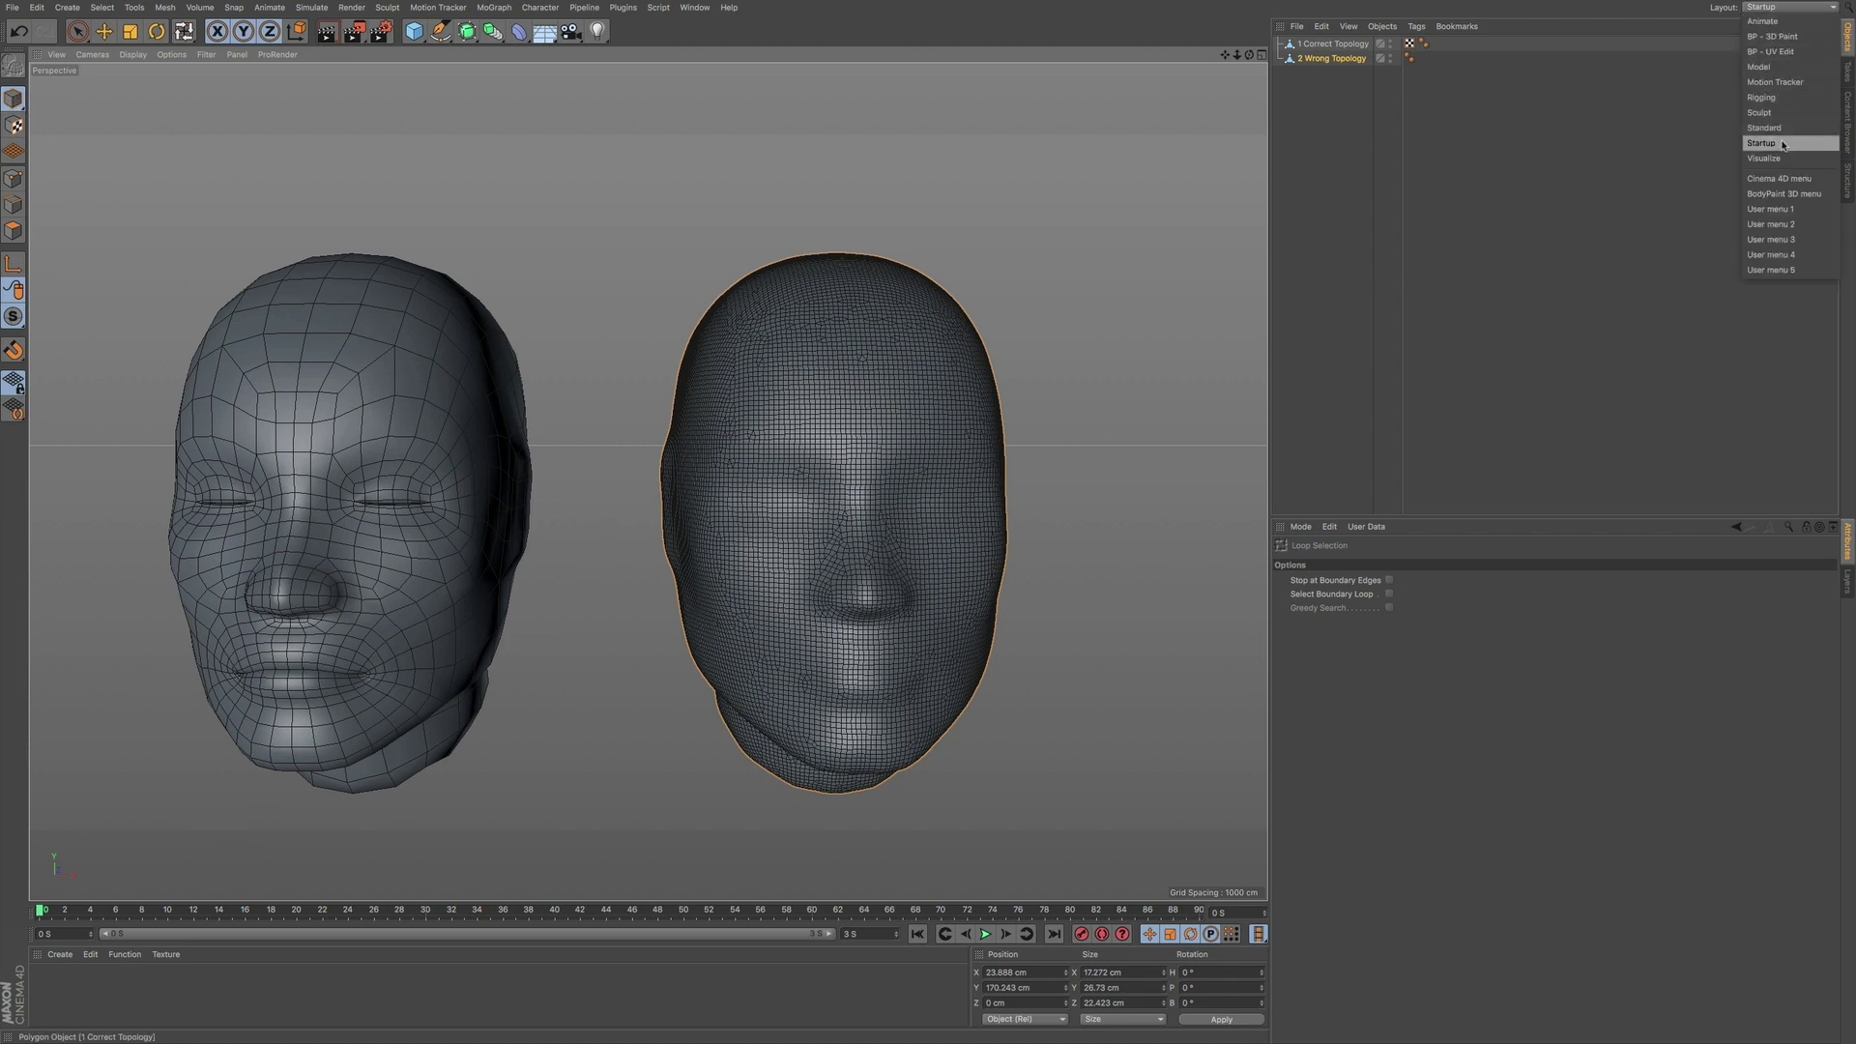
pyautogui.click(1761, 66)
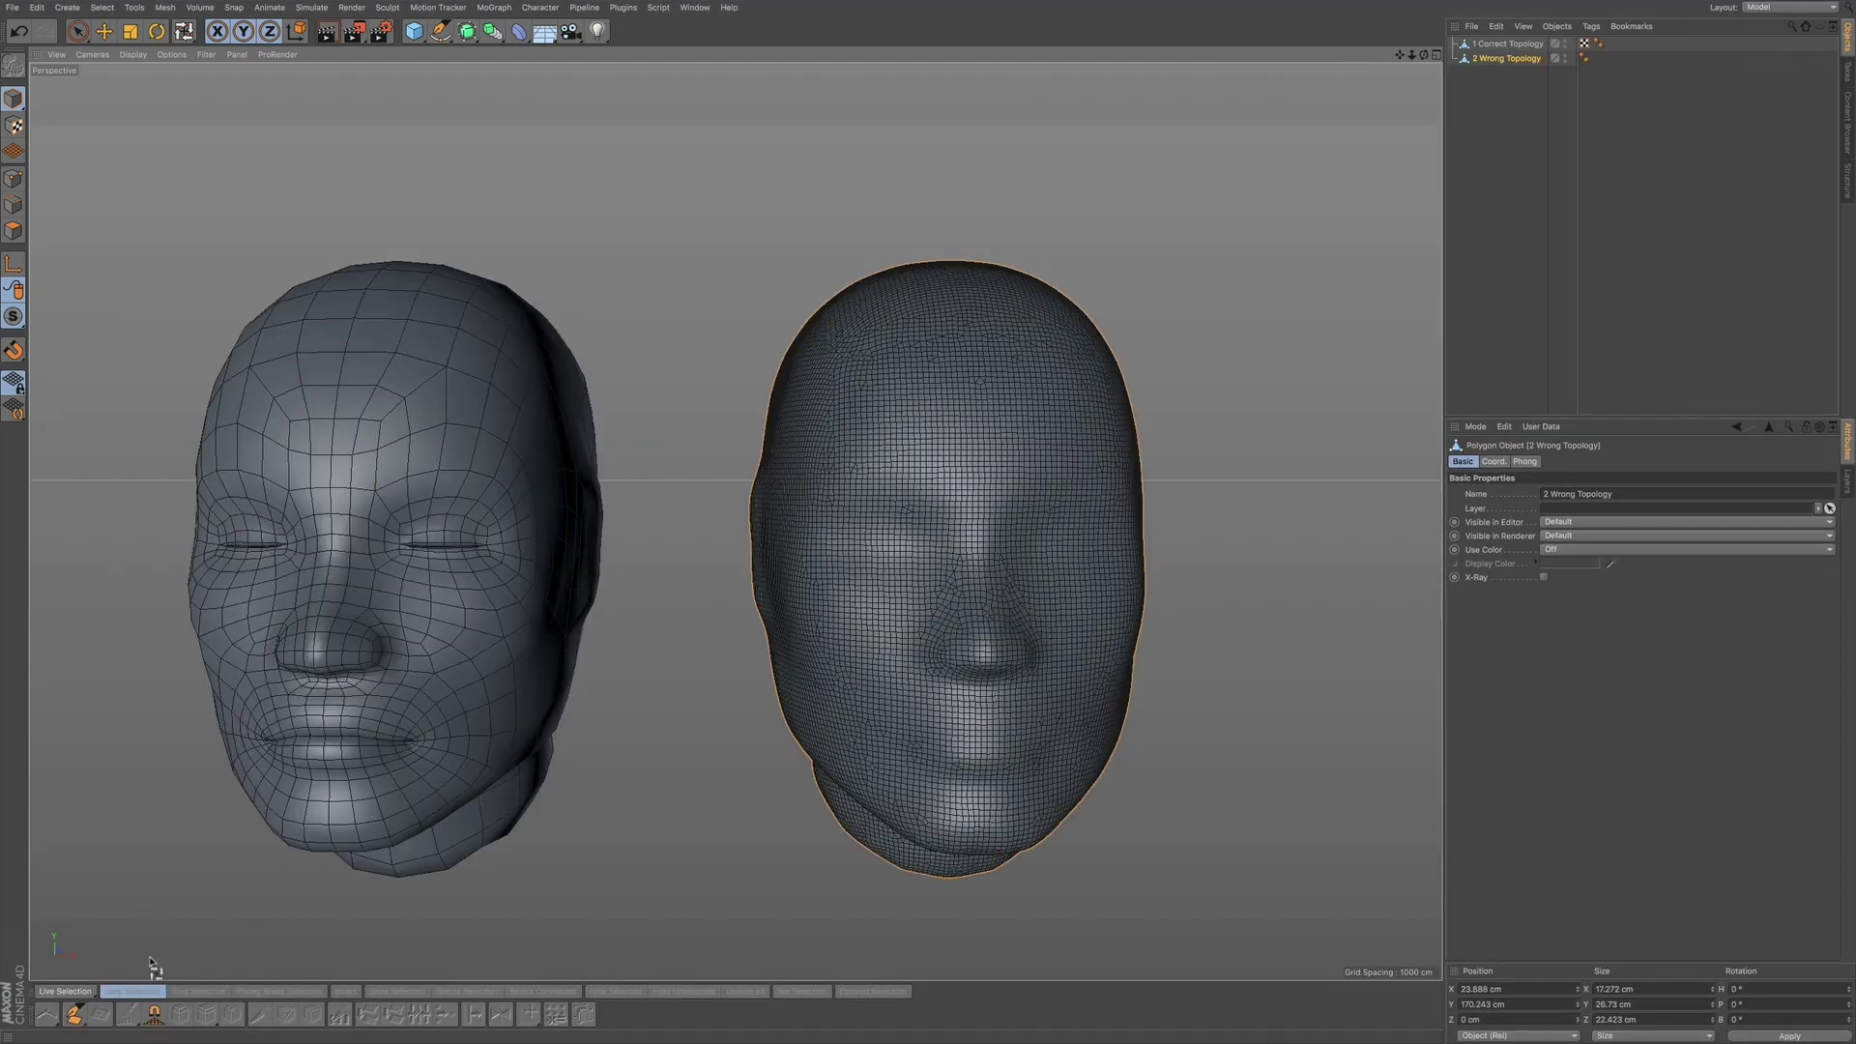
pyautogui.click(74, 1014)
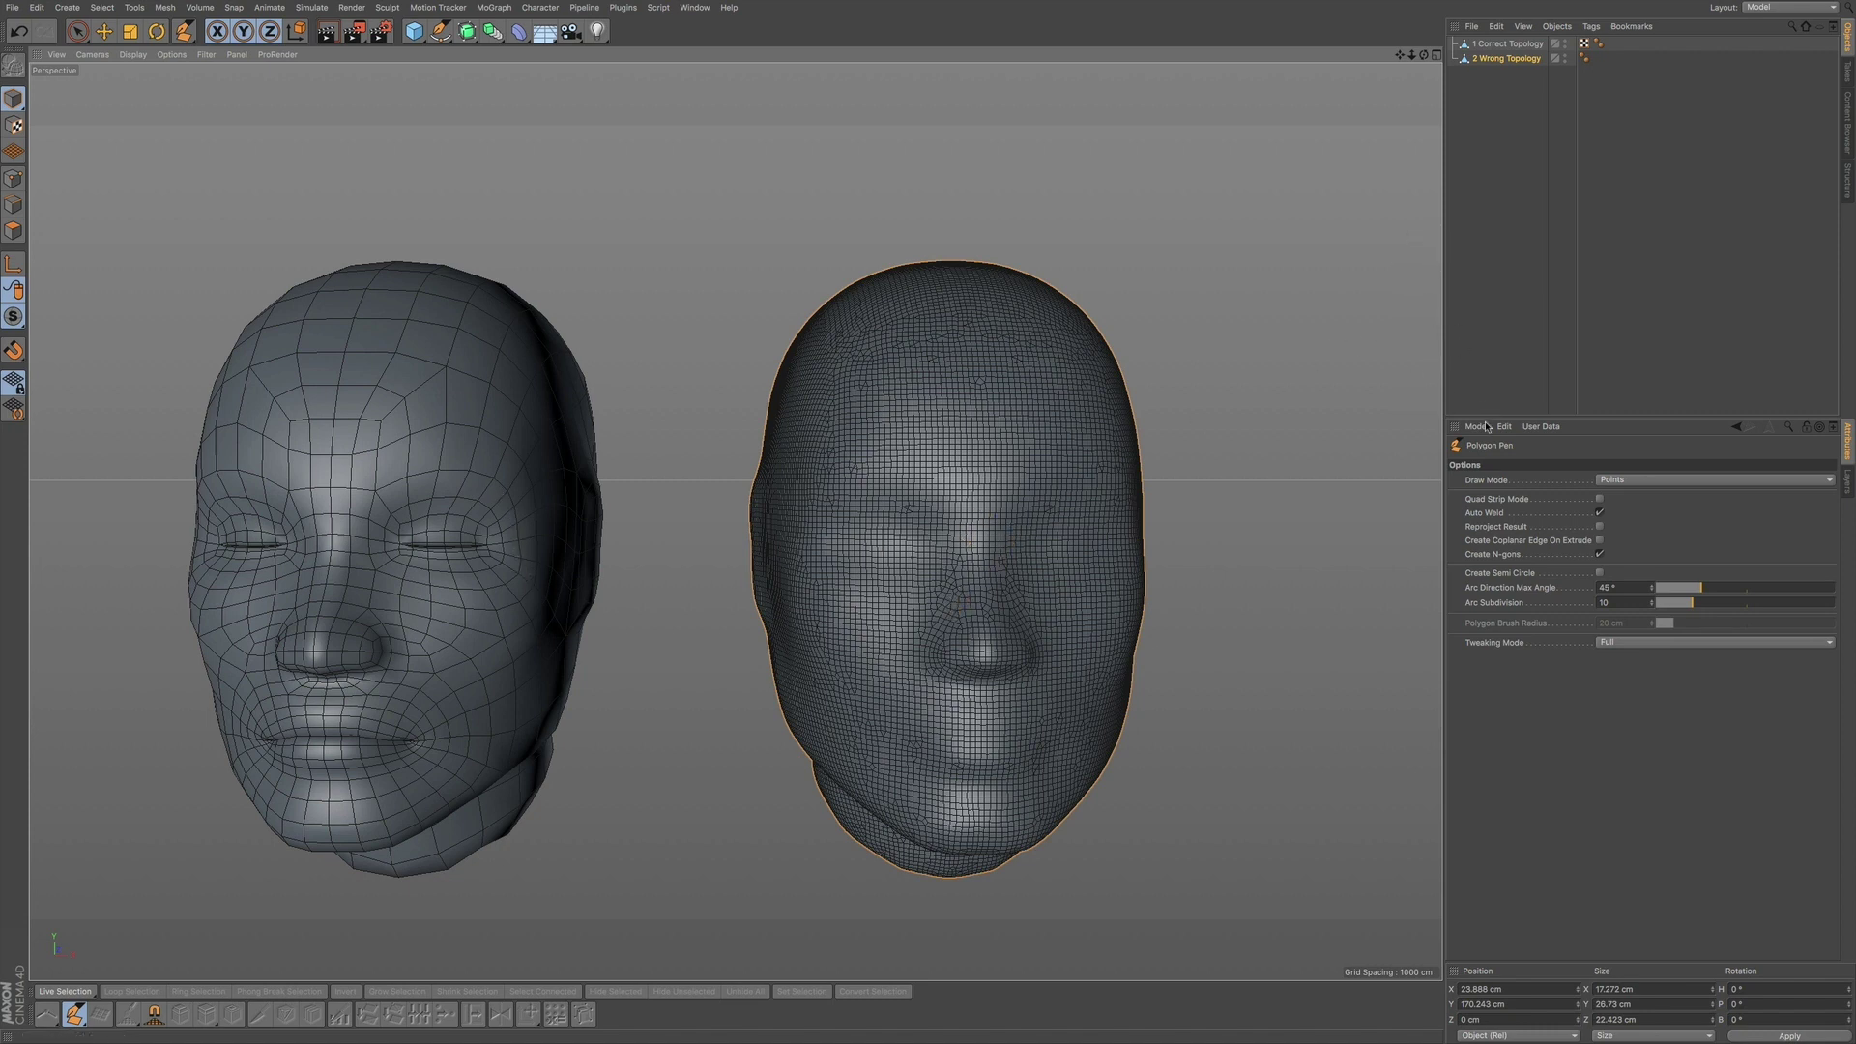
# Enable Reproject Result, deselect the dense head, and sketch a trial forehead path, then discard it
pyautogui.click(1601, 527)
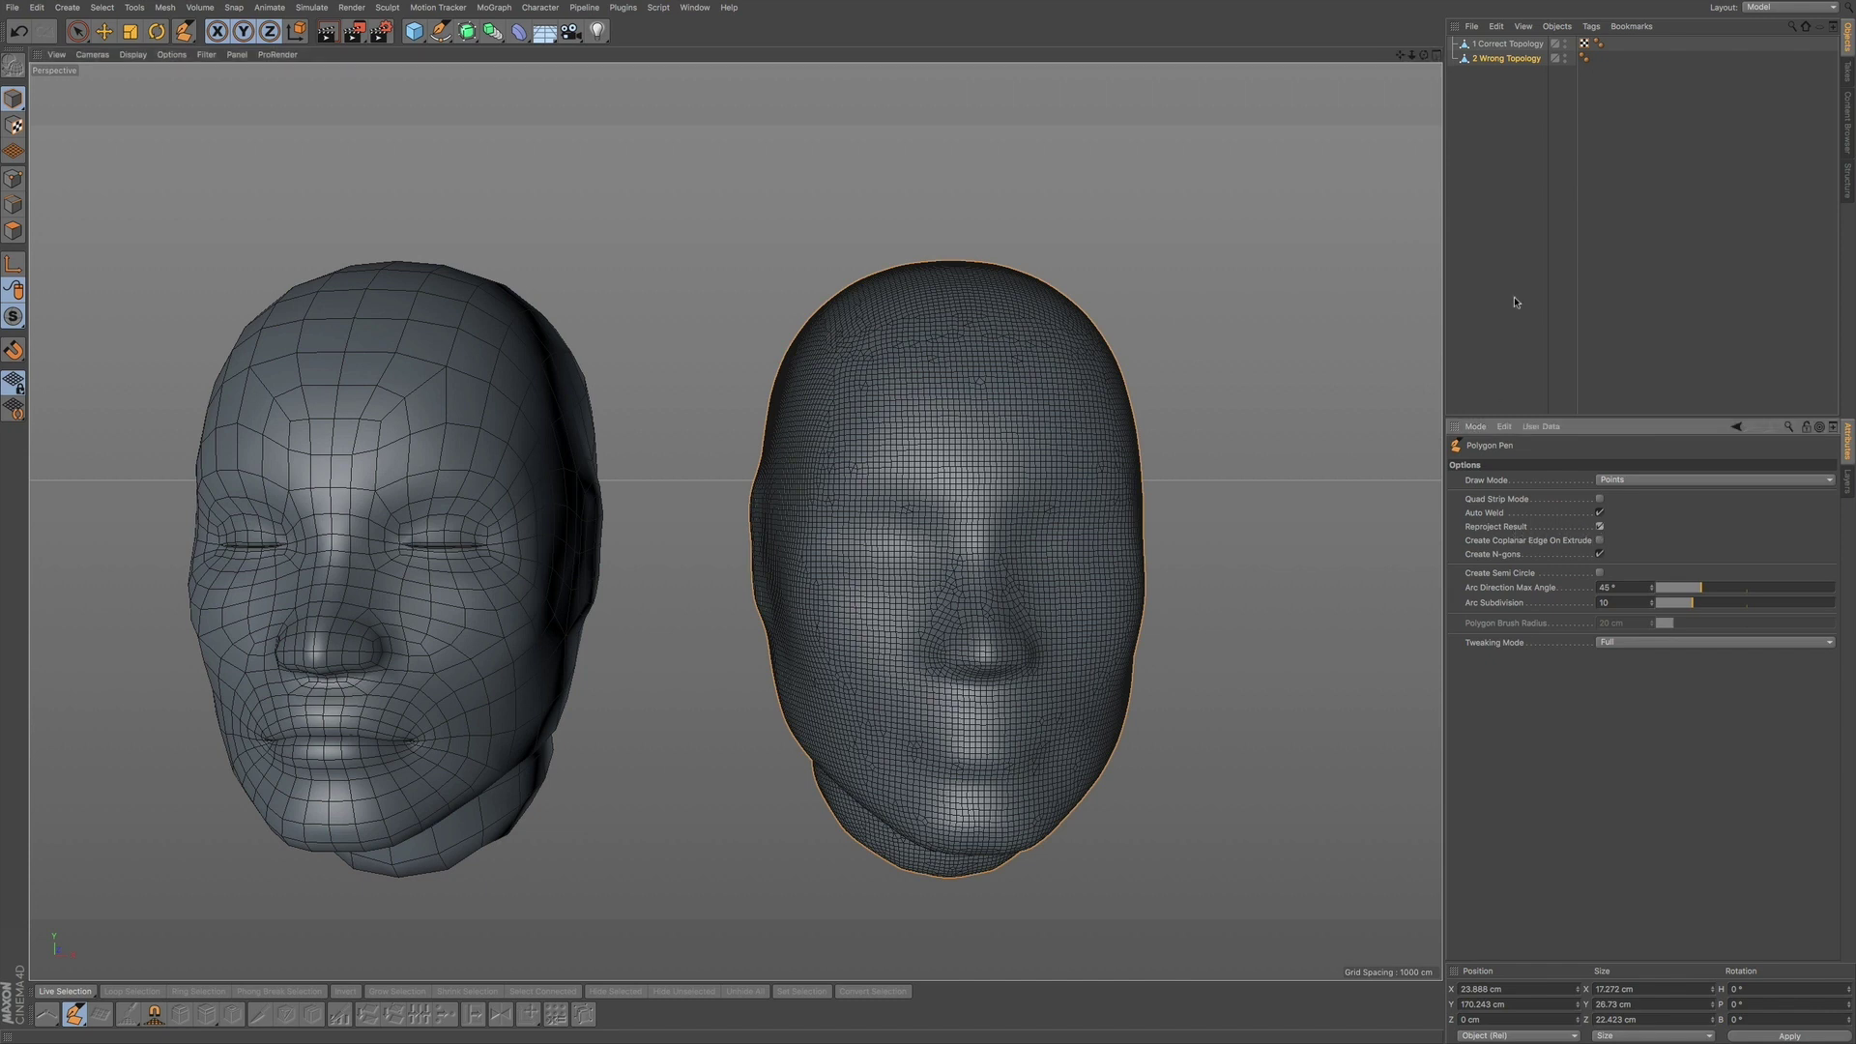
pyautogui.click(1526, 138)
pyautogui.click(971, 448)
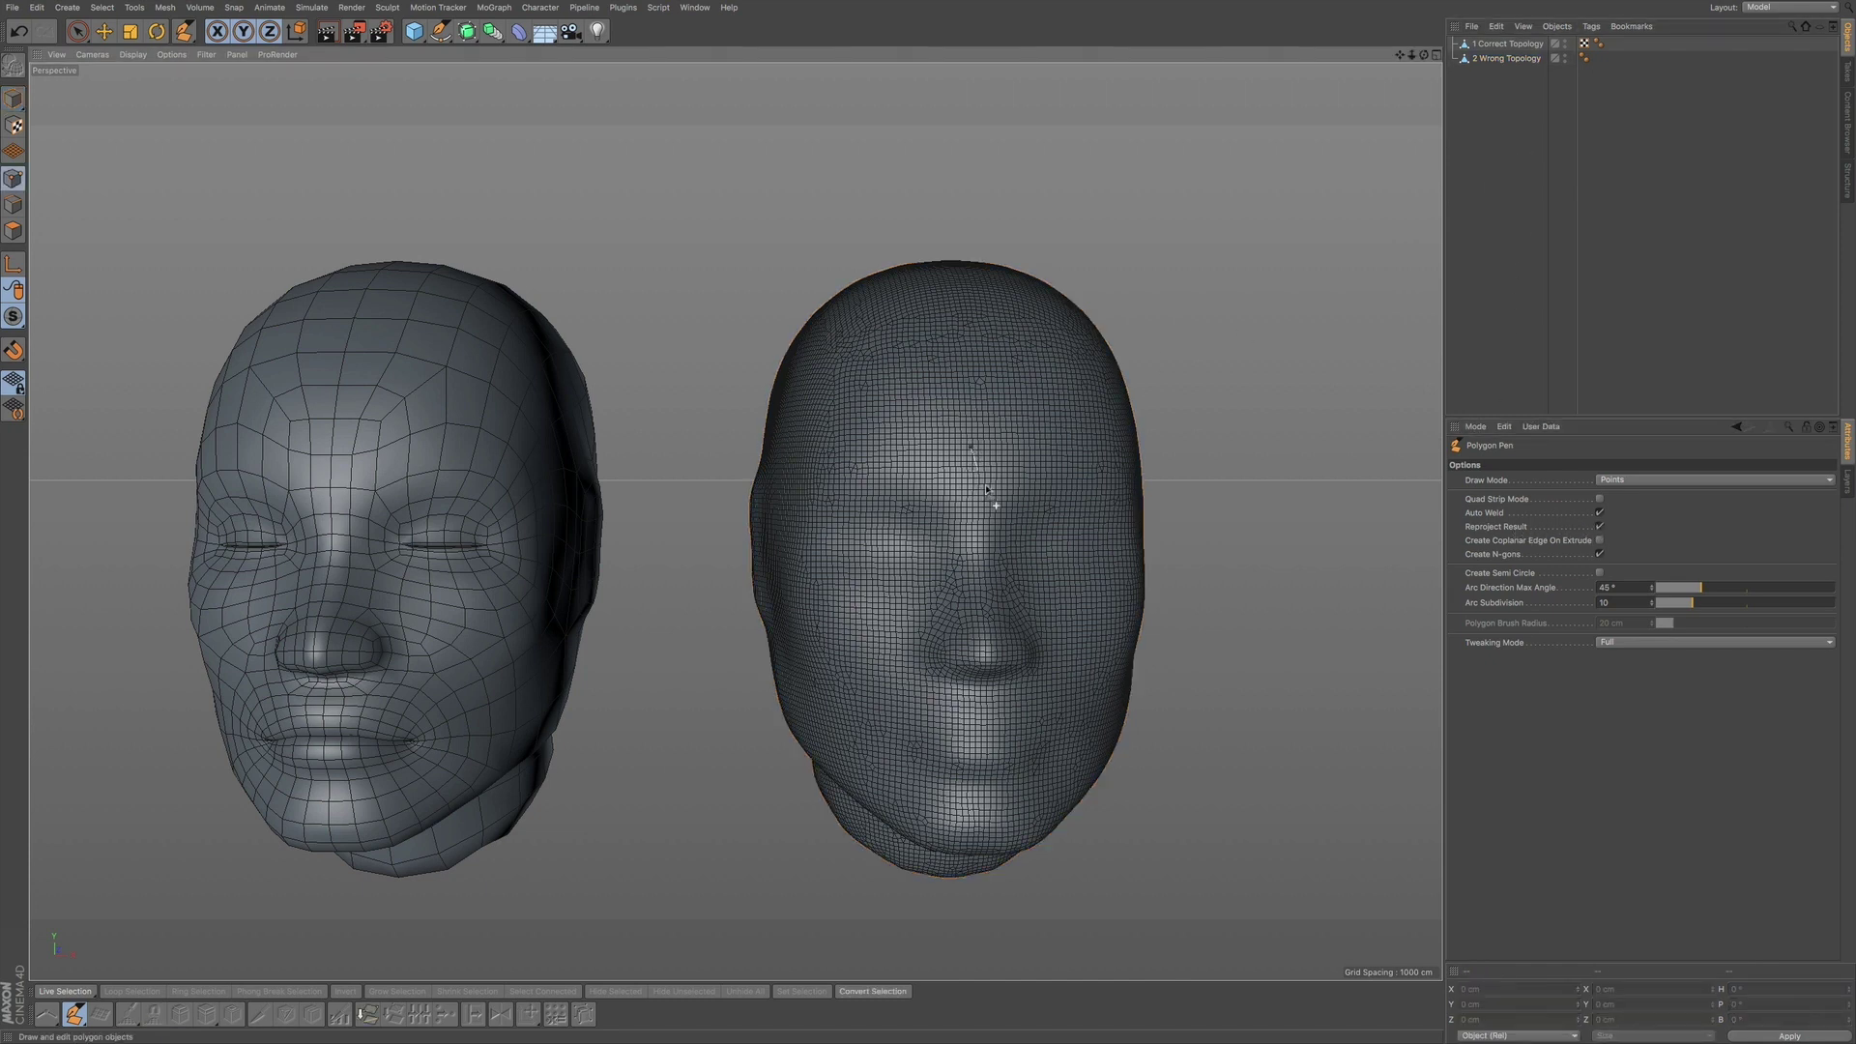
pyautogui.click(996, 477)
pyautogui.click(1041, 462)
pyautogui.click(1064, 486)
pyautogui.click(1069, 497)
pyautogui.click(1081, 509)
pyautogui.press('Escape')
# Draw a four-corner quad on the forehead and drag an edge to extend a polygon strip downward
pyautogui.click(986, 448)
pyautogui.click(996, 487)
pyautogui.click(1042, 472)
pyautogui.click(1044, 443)
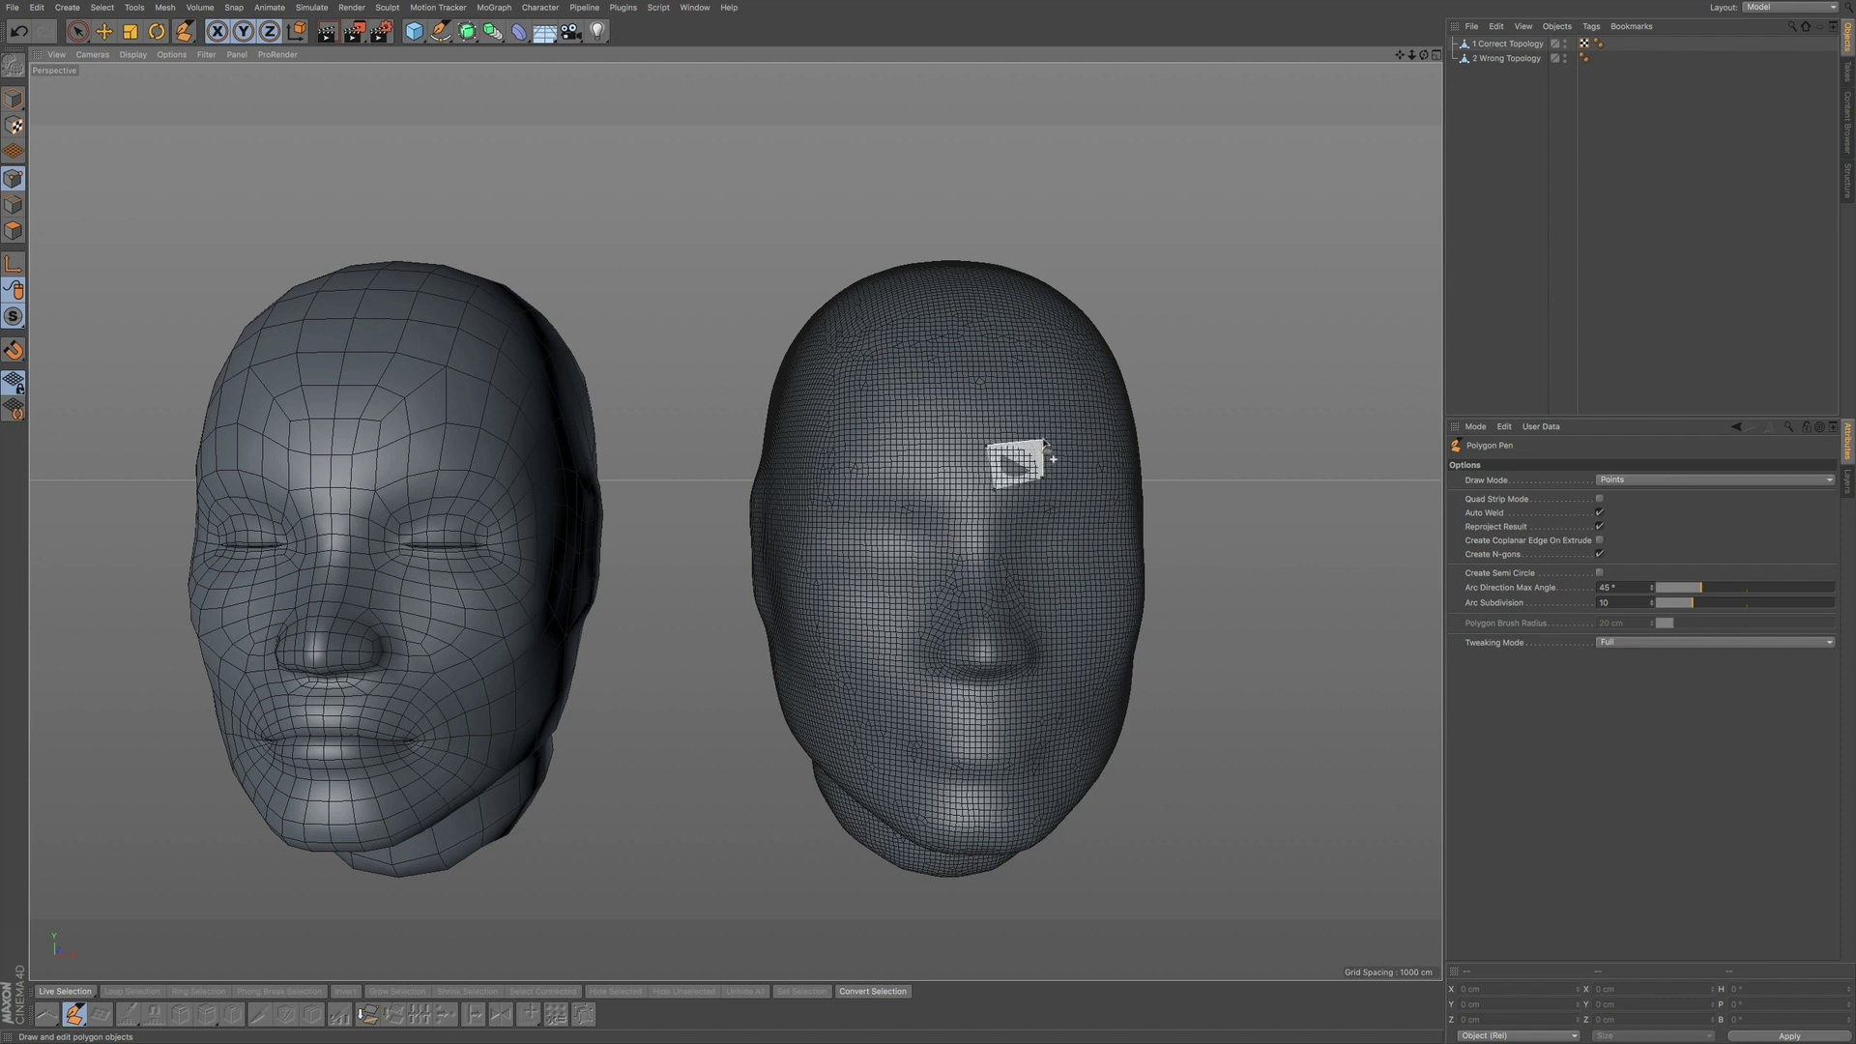
pyautogui.click(986, 448)
pyautogui.keyDown('ctrl'); pyautogui.moveTo(1067, 472); pyautogui.dragTo(1123, 569); pyautogui.keyUp('ctrl')
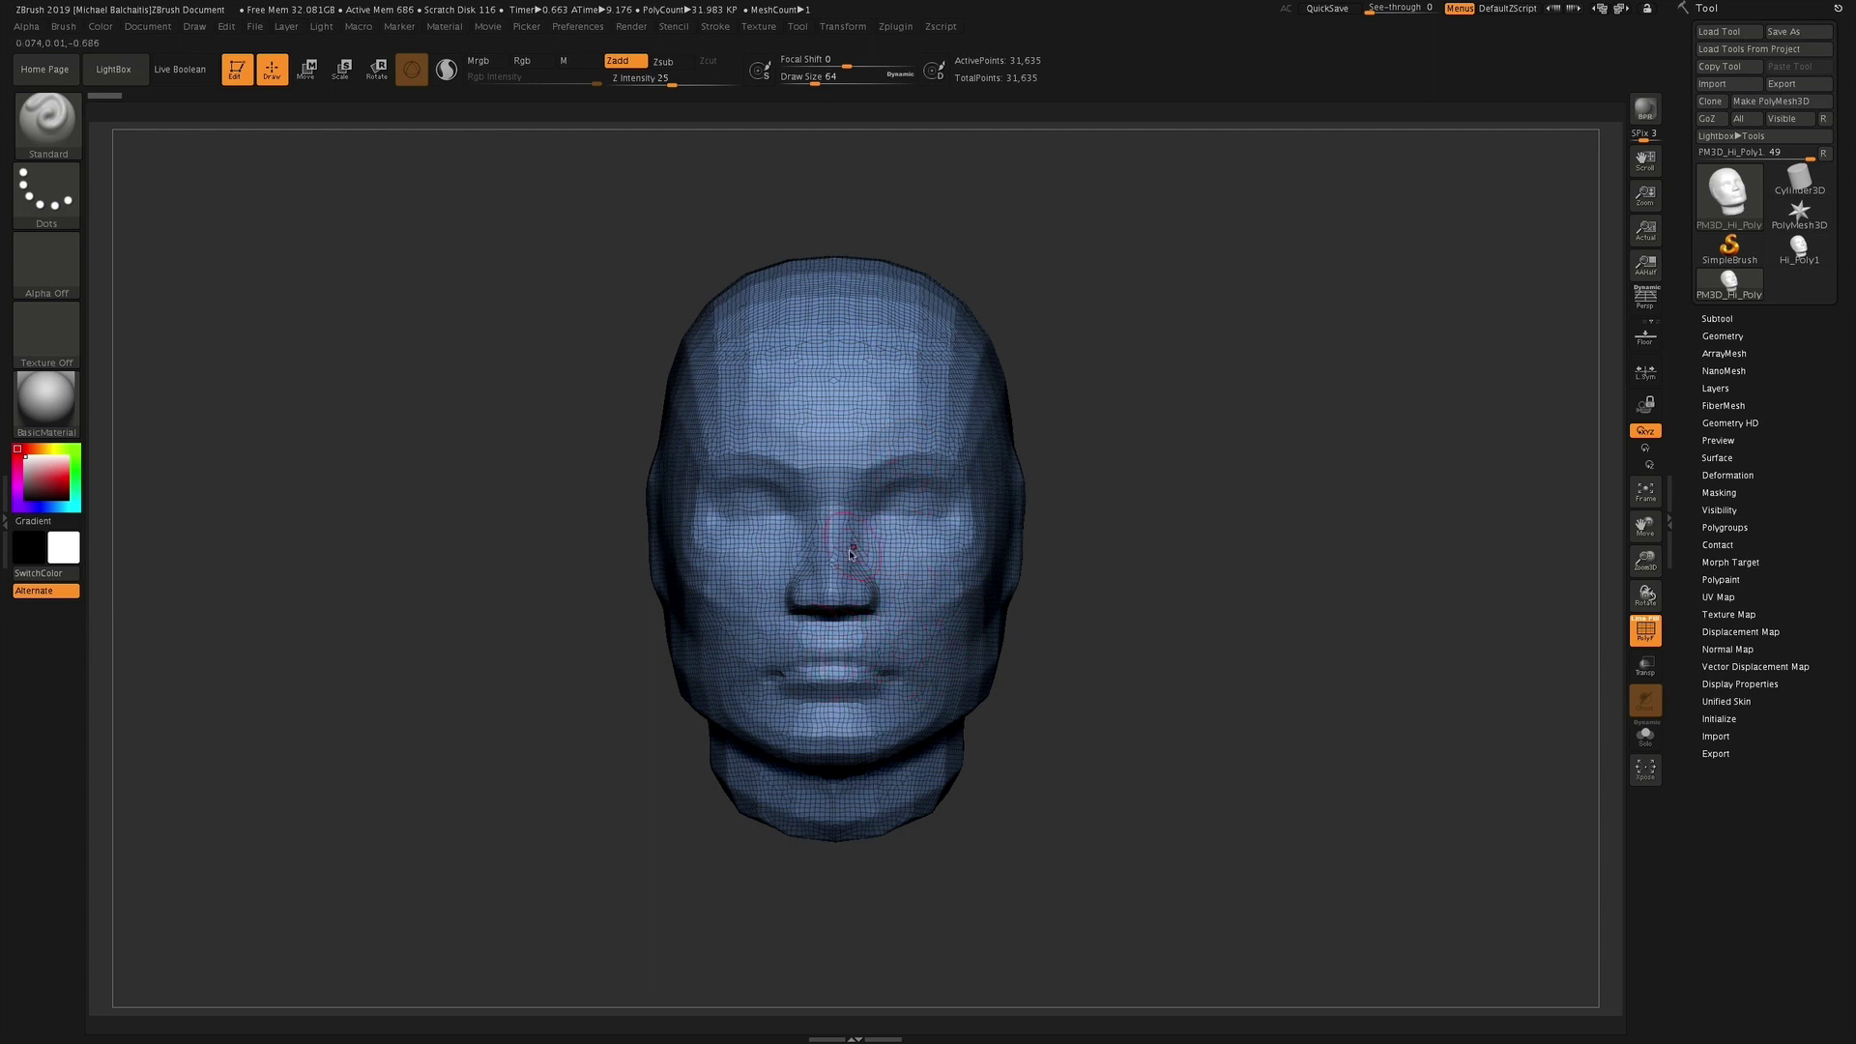
# Toggle the PolyF wireframe off and on (Shift+F), leaving it visible, and expand Tool > Geometry
pyautogui.click(1647, 636)
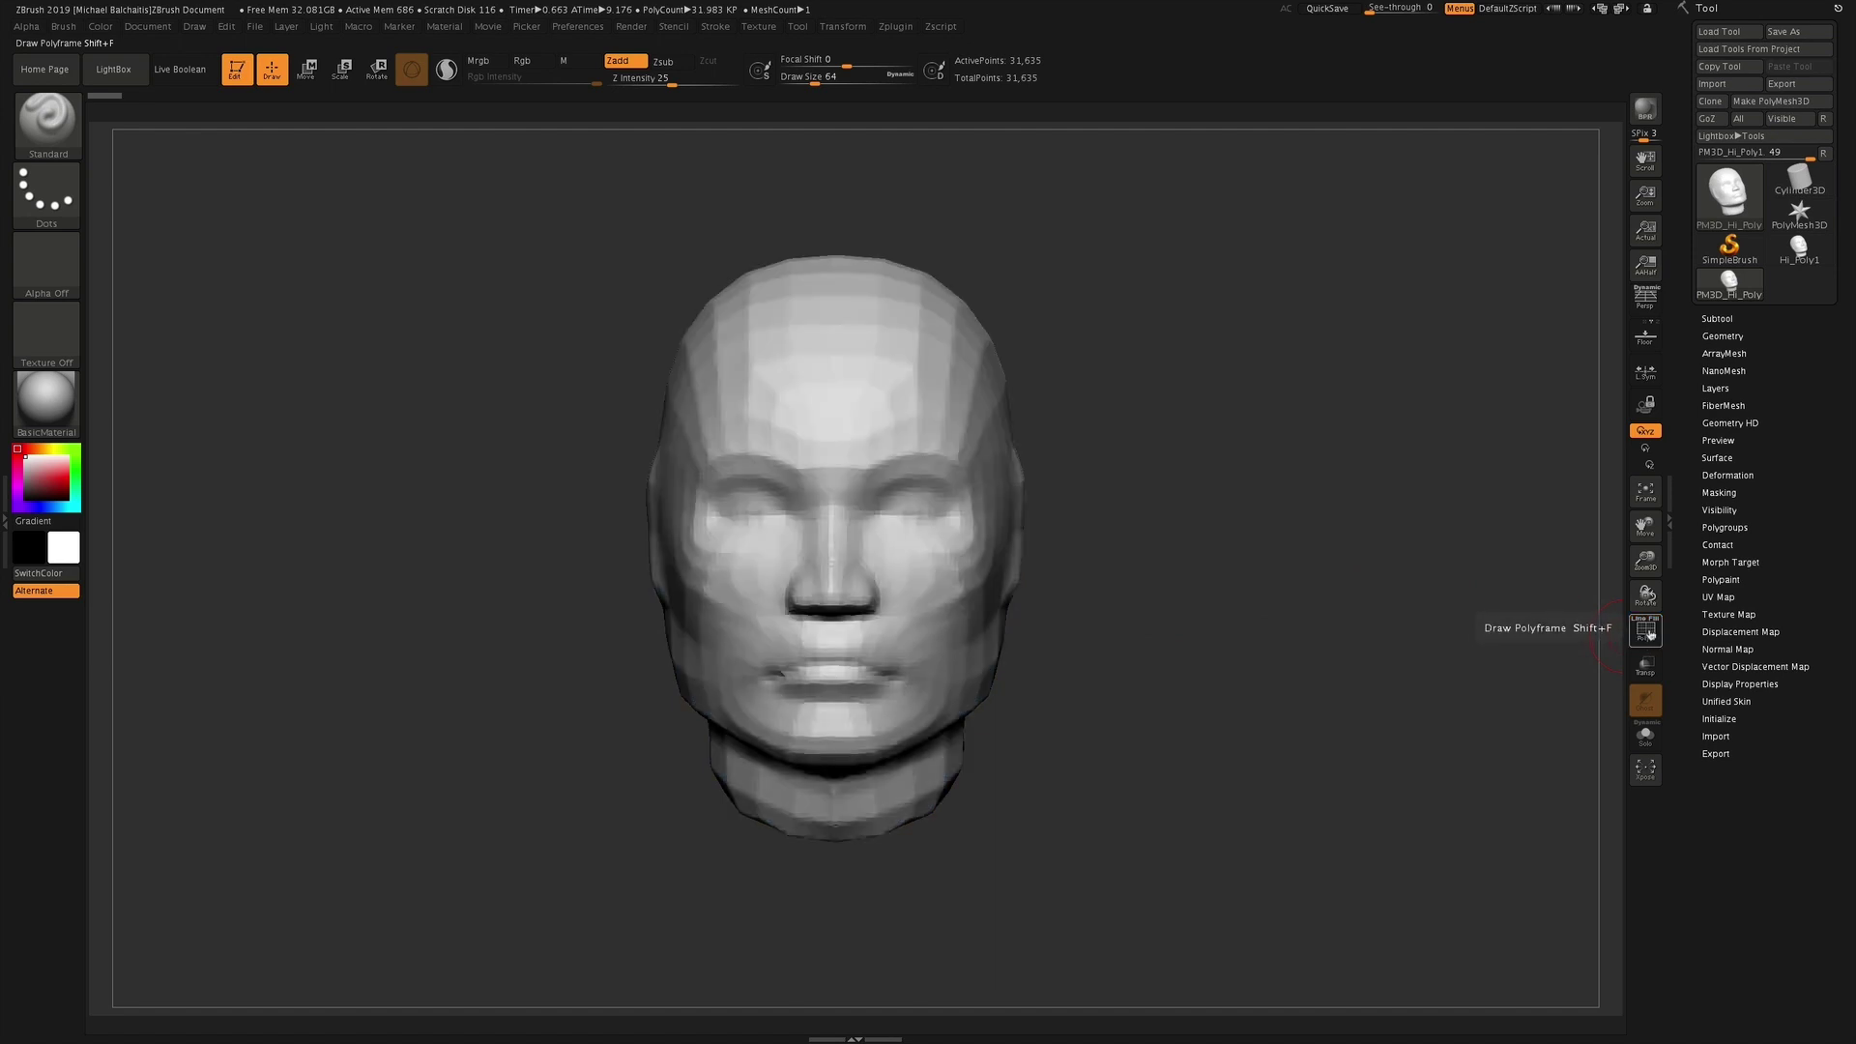
pyautogui.click(1646, 631)
pyautogui.hotkey('shift', 'f')
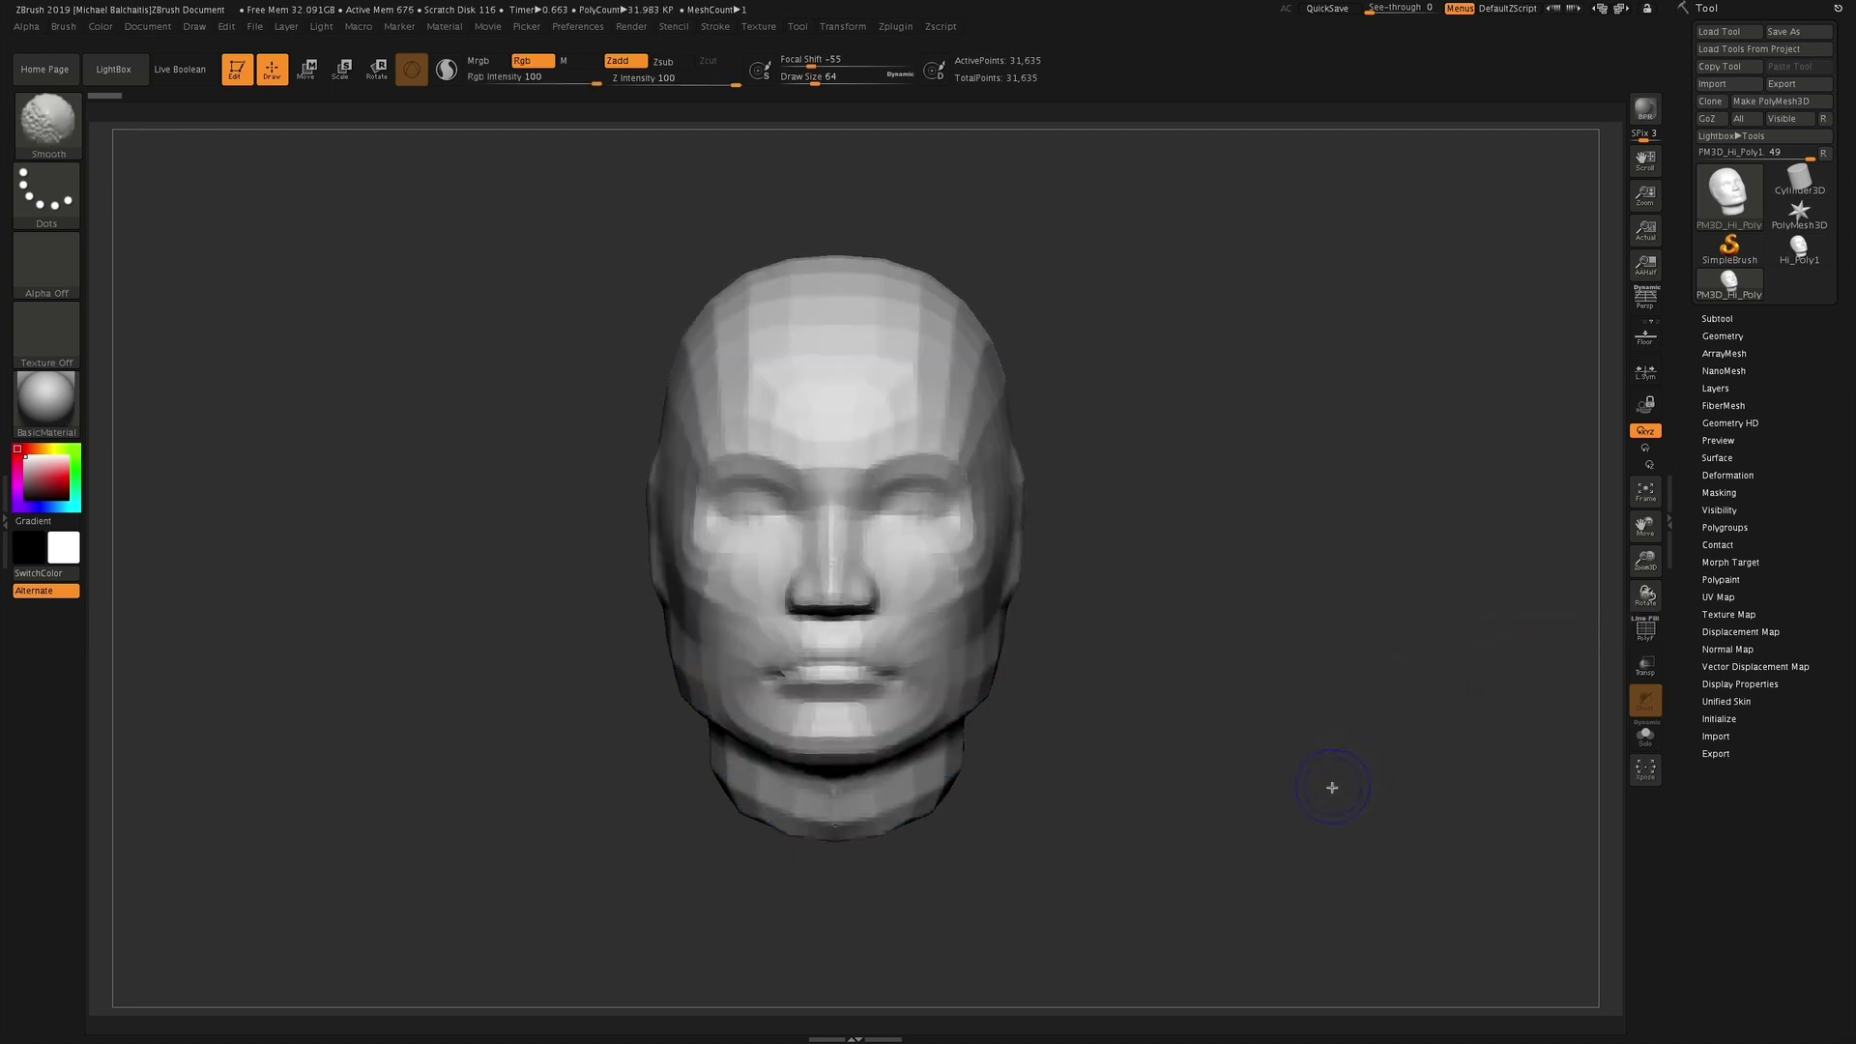
pyautogui.hotkey('shift', 'f')
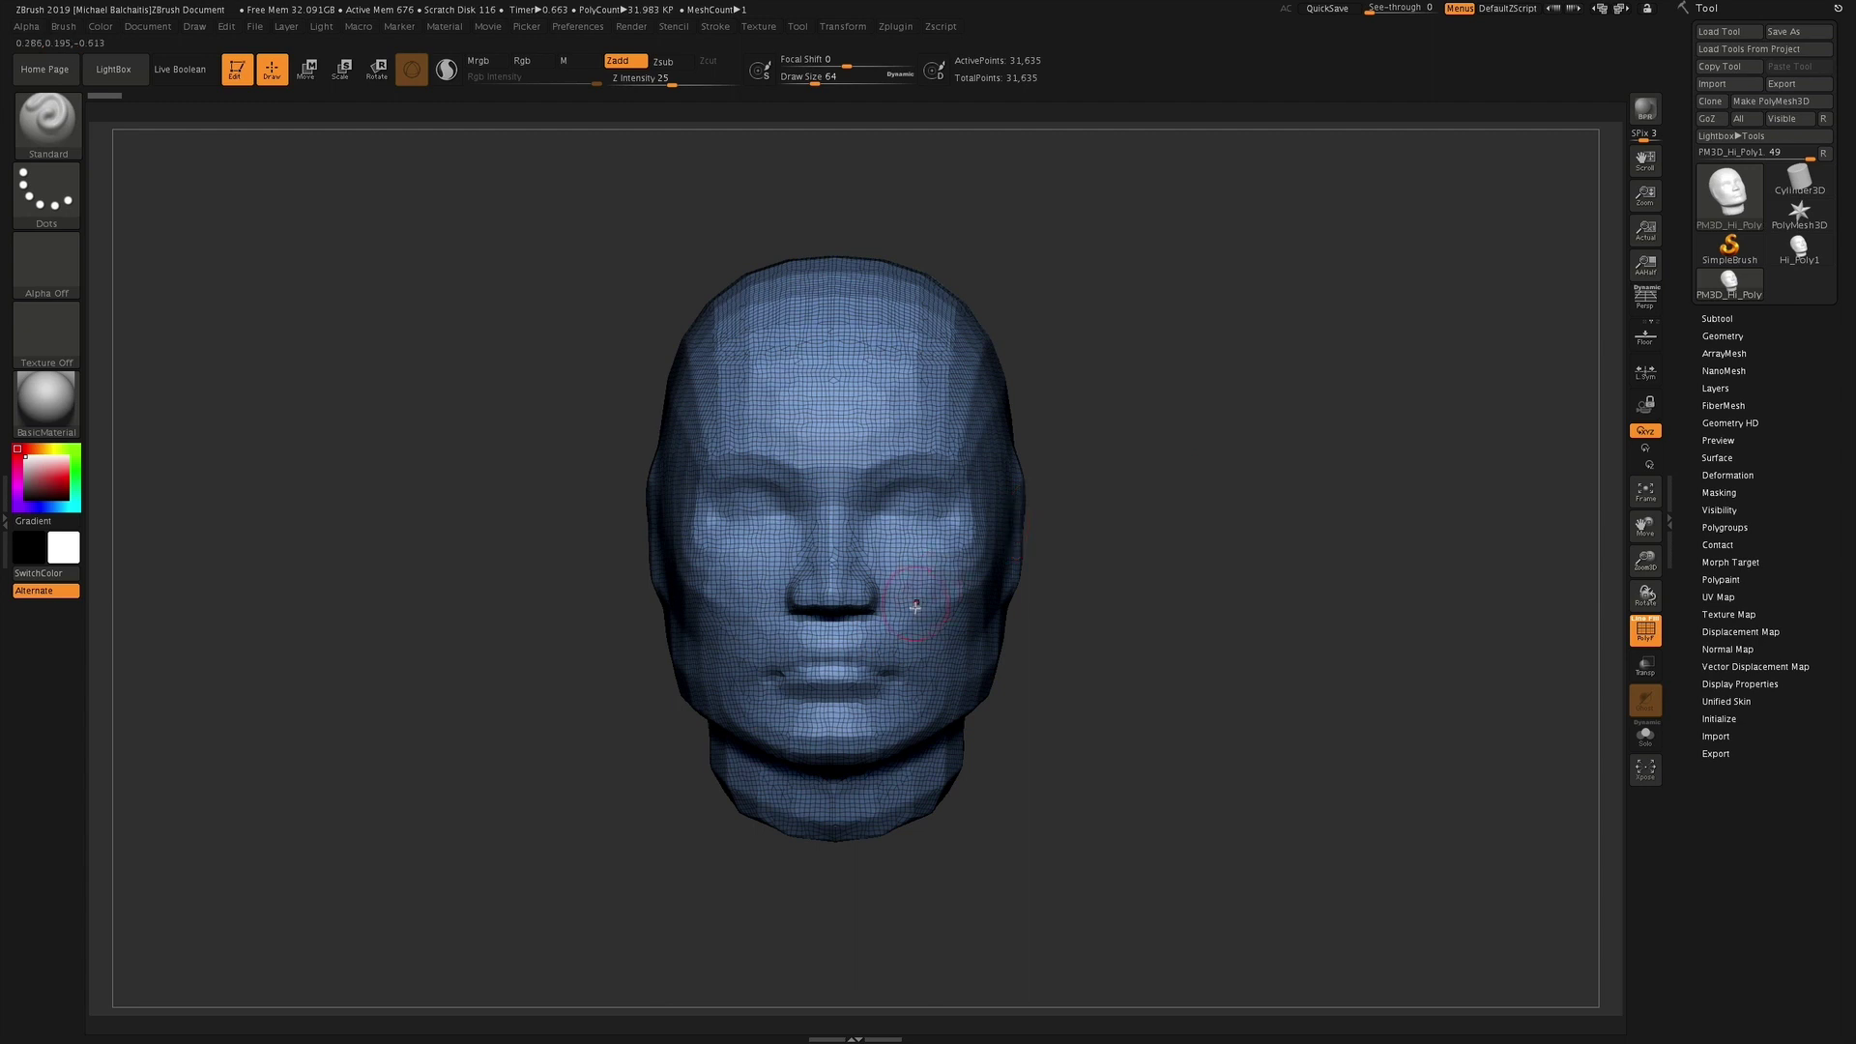
pyautogui.click(1726, 337)
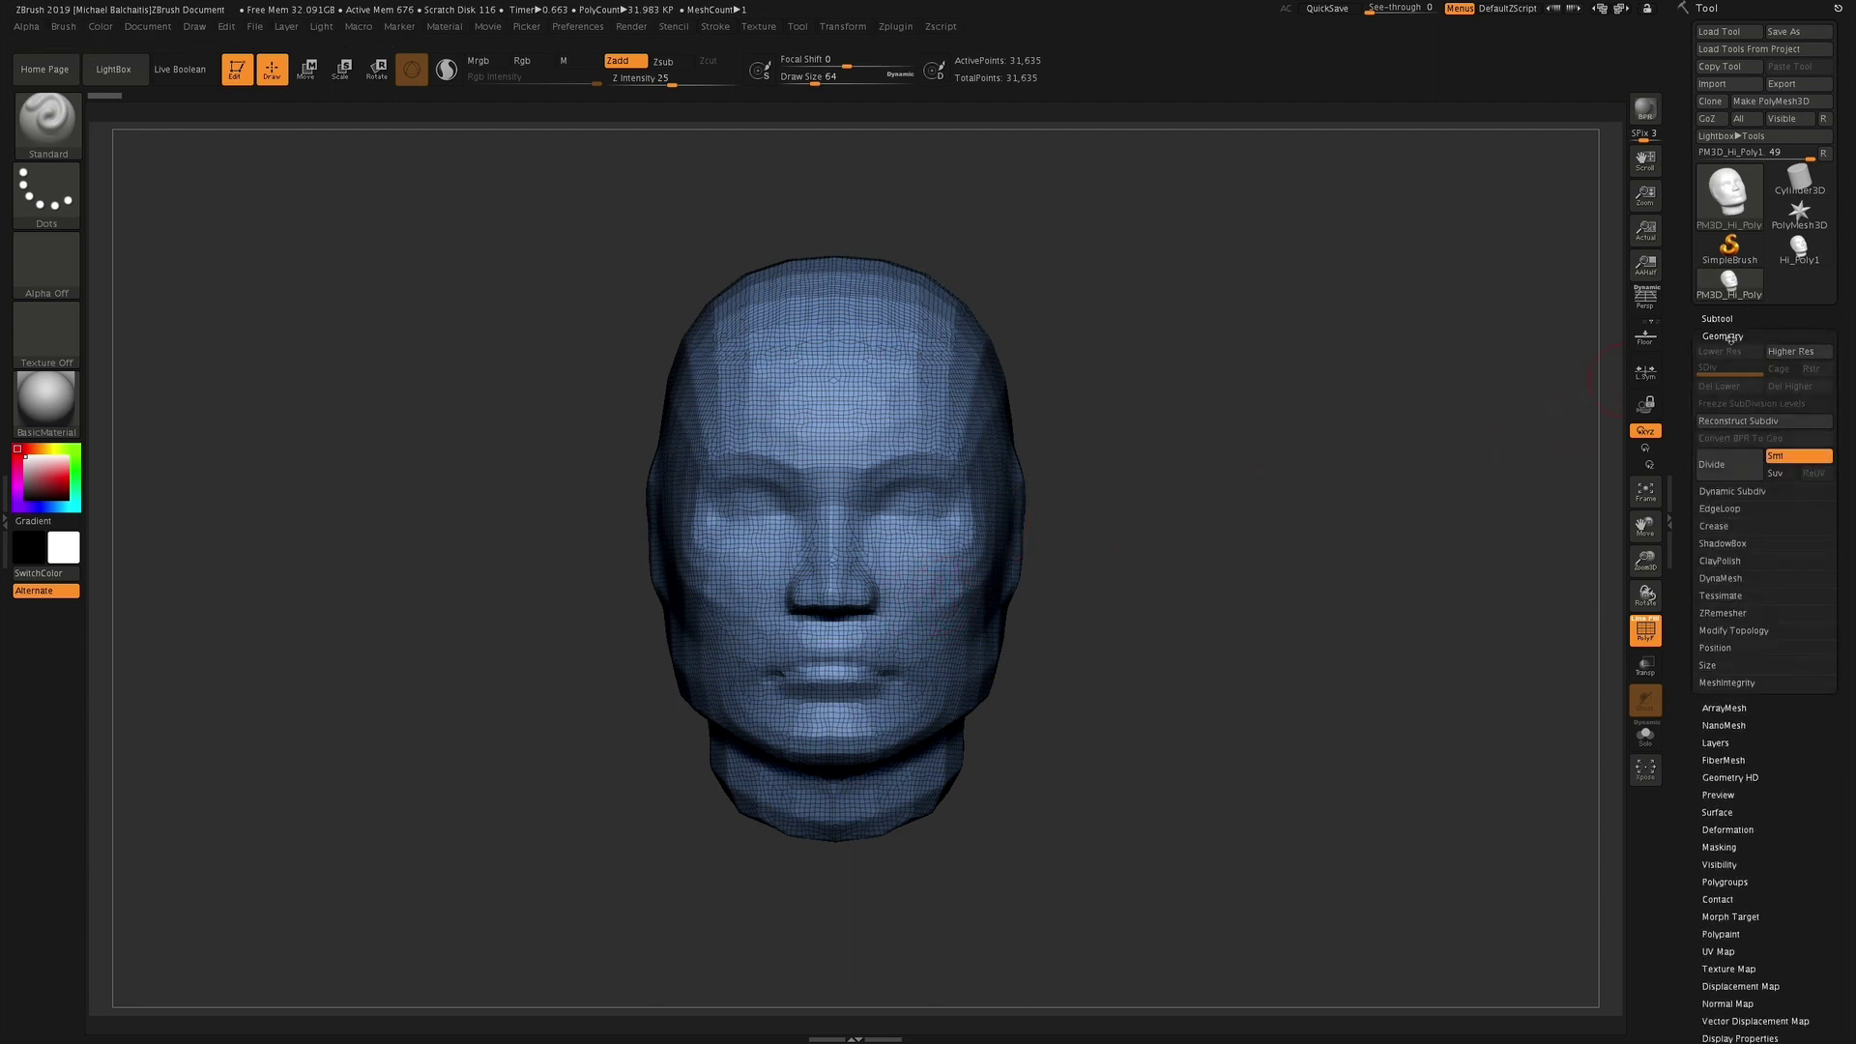
# Expand the ZRemesher subpalette under Tool > Geometry
pyautogui.click(1726, 614)
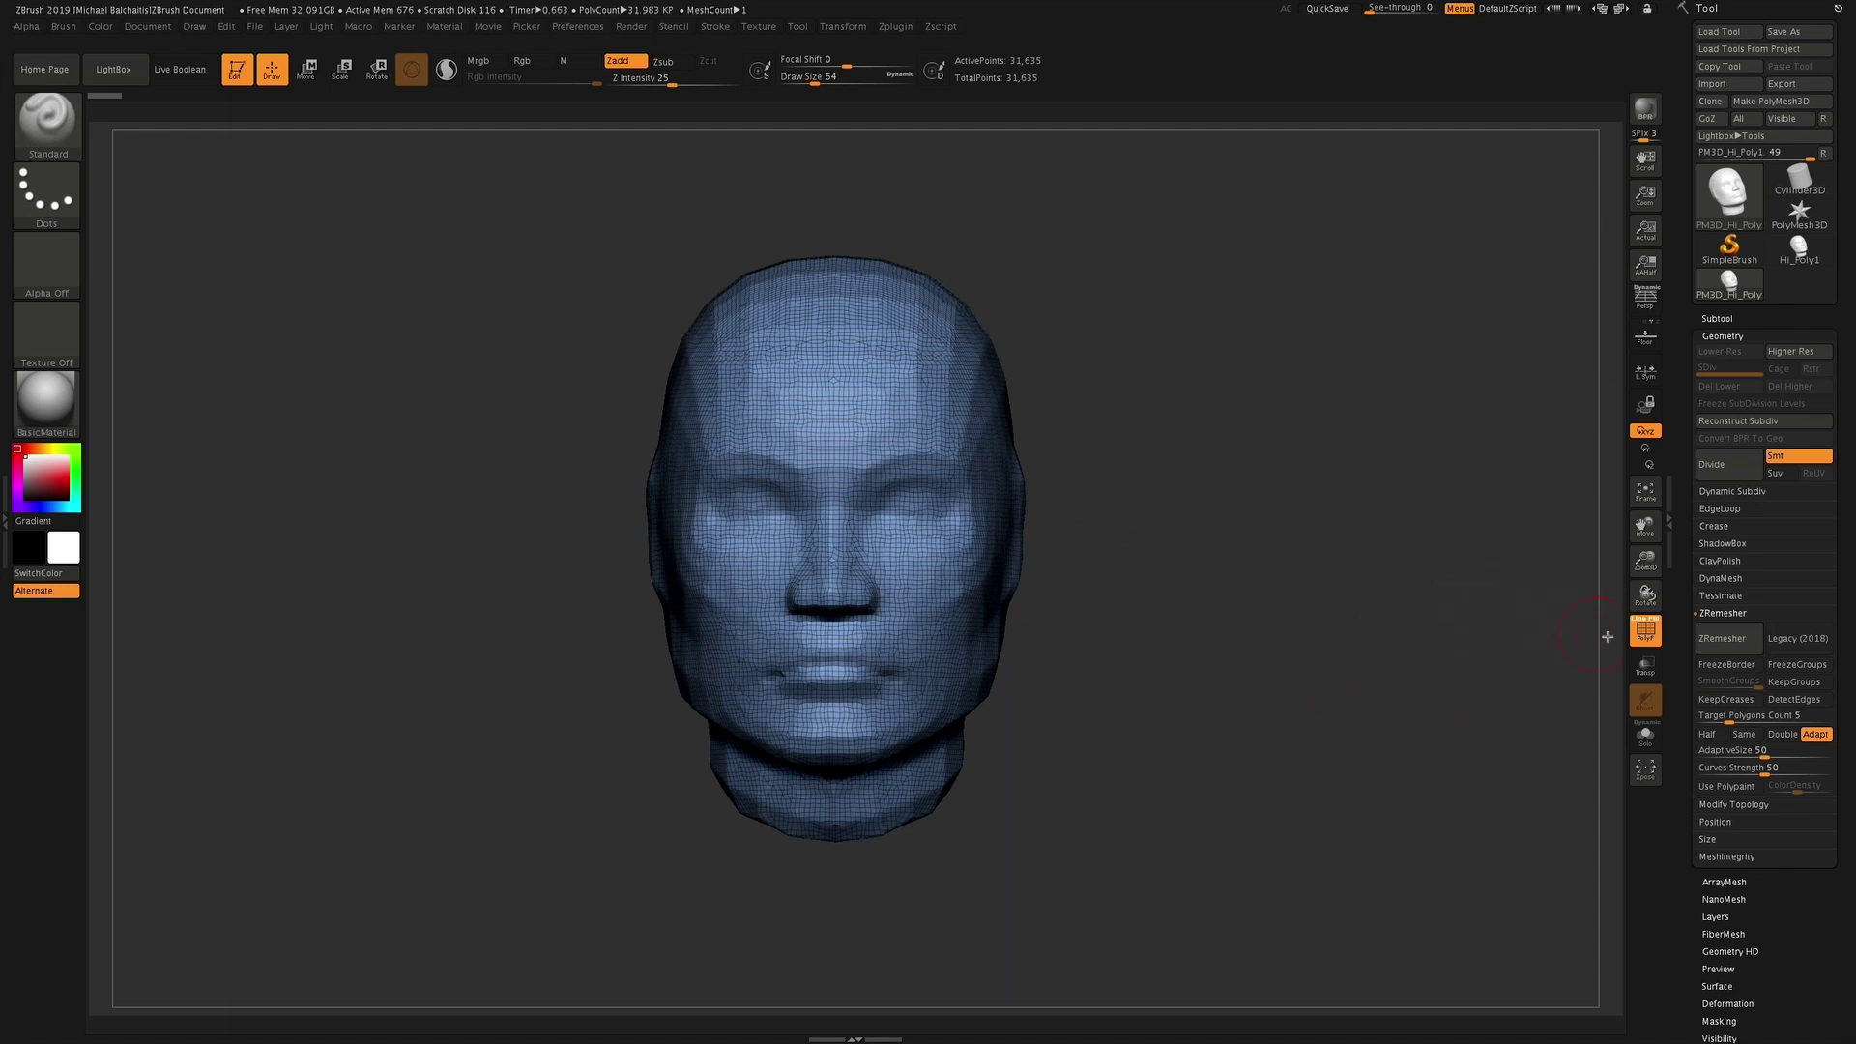
pyautogui.click(1726, 640)
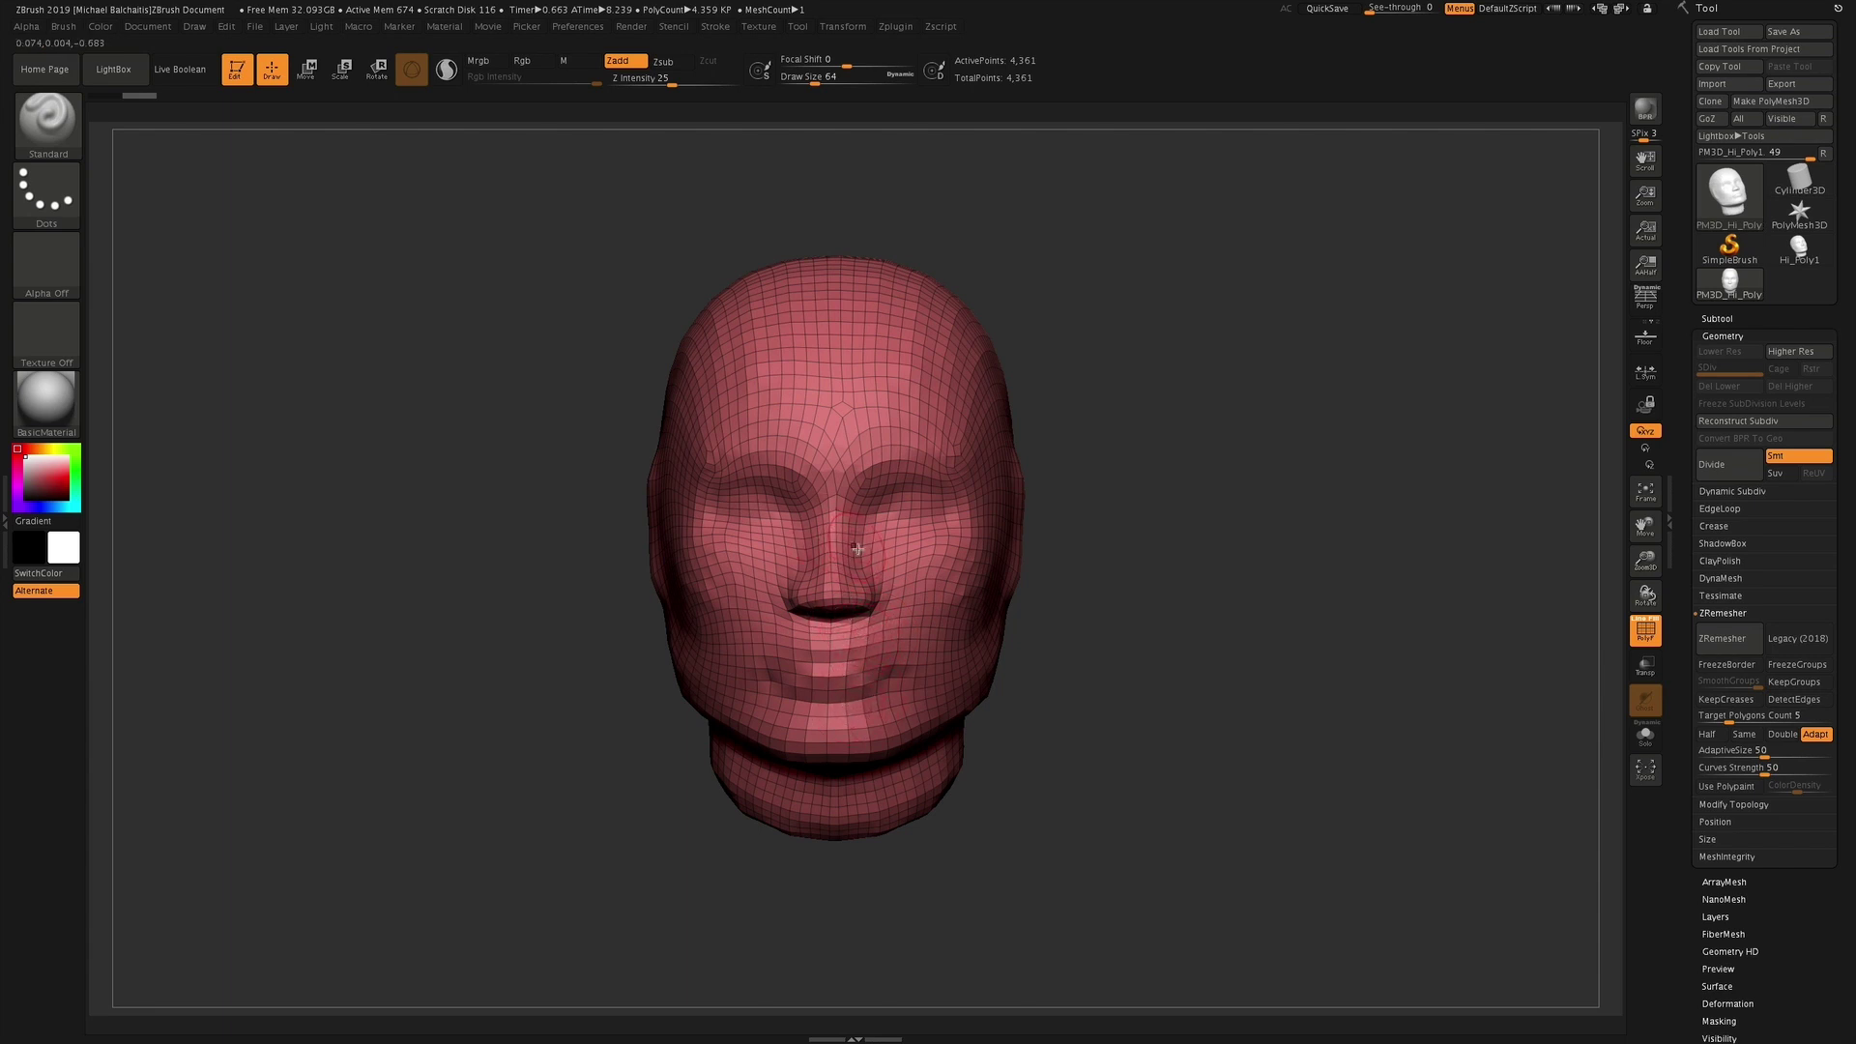
pyautogui.keyDown('ctrl'); pyautogui.moveTo(1149, 463); pyautogui.dragTo(1256, 450, button='right'); pyautogui.keyUp('ctrl')
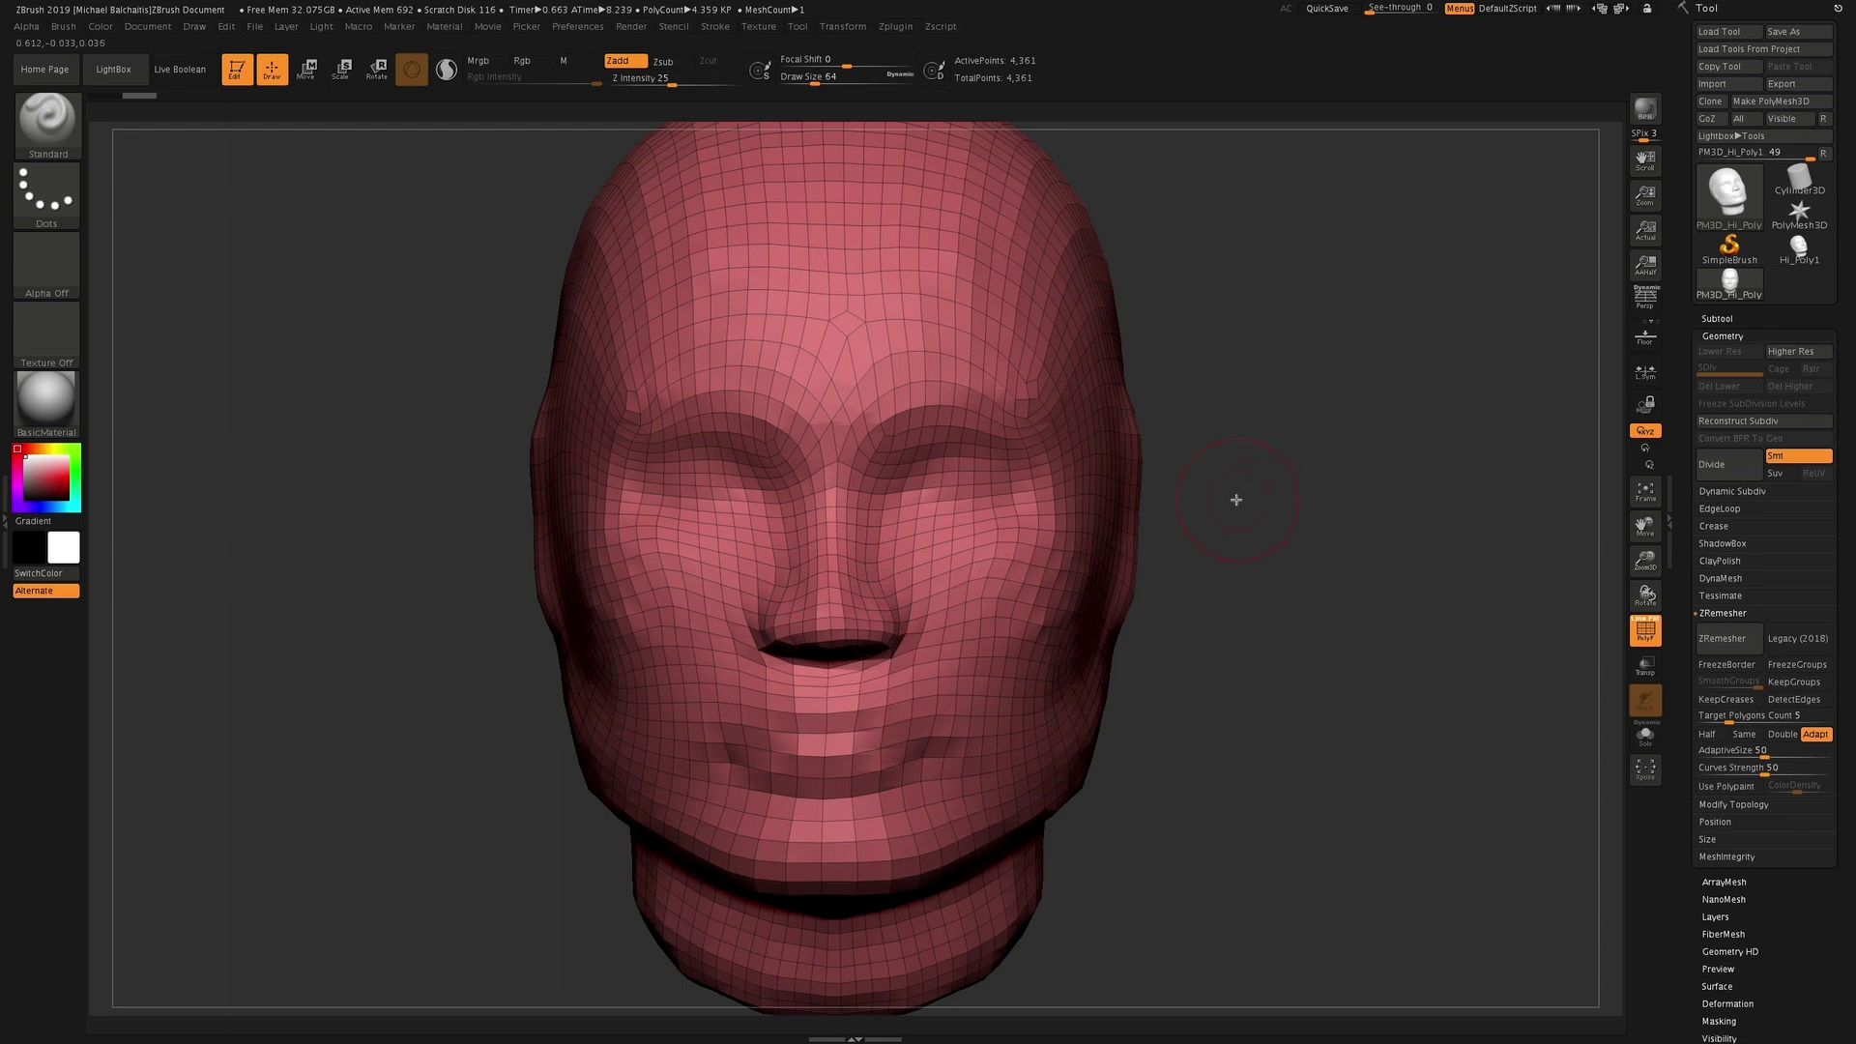
pyautogui.keyDown('ctrl'); pyautogui.moveTo(1247, 501); pyautogui.dragTo(1186, 504, button='right'); pyautogui.keyUp('ctrl')
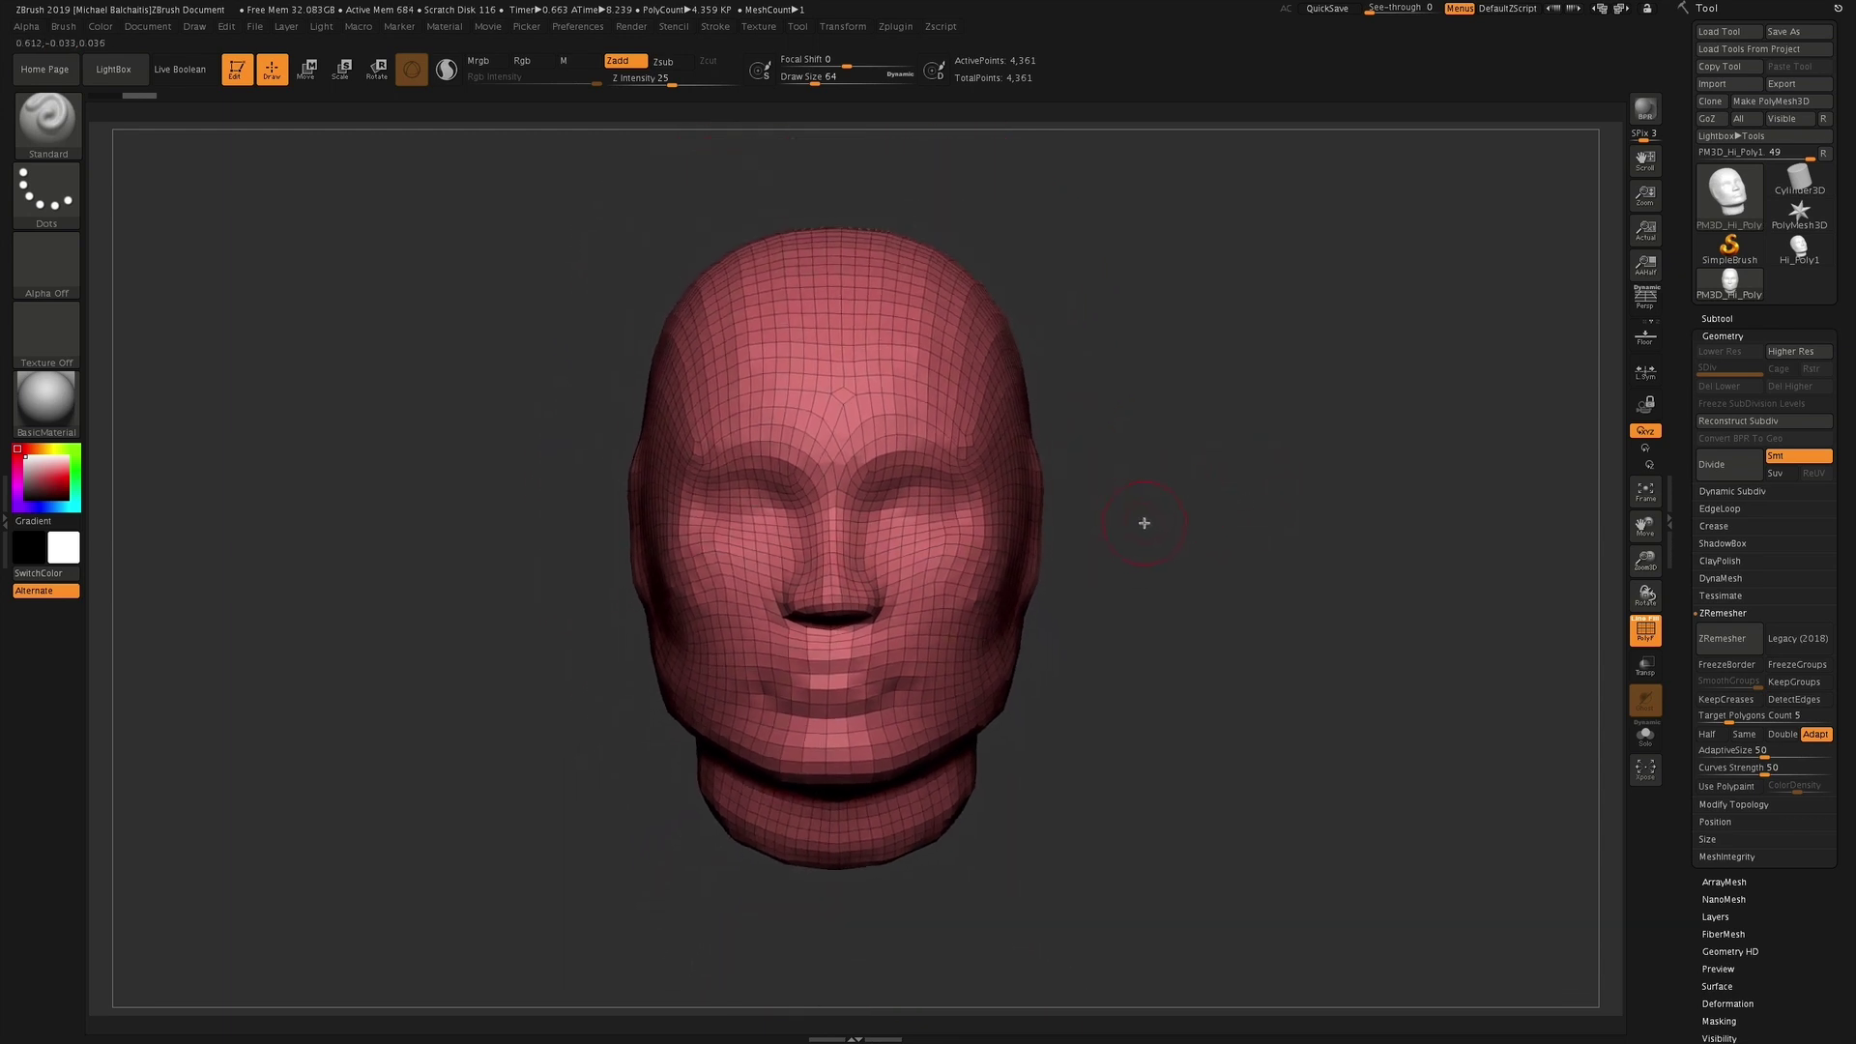
pyautogui.hotkey('ctrl', 'z')
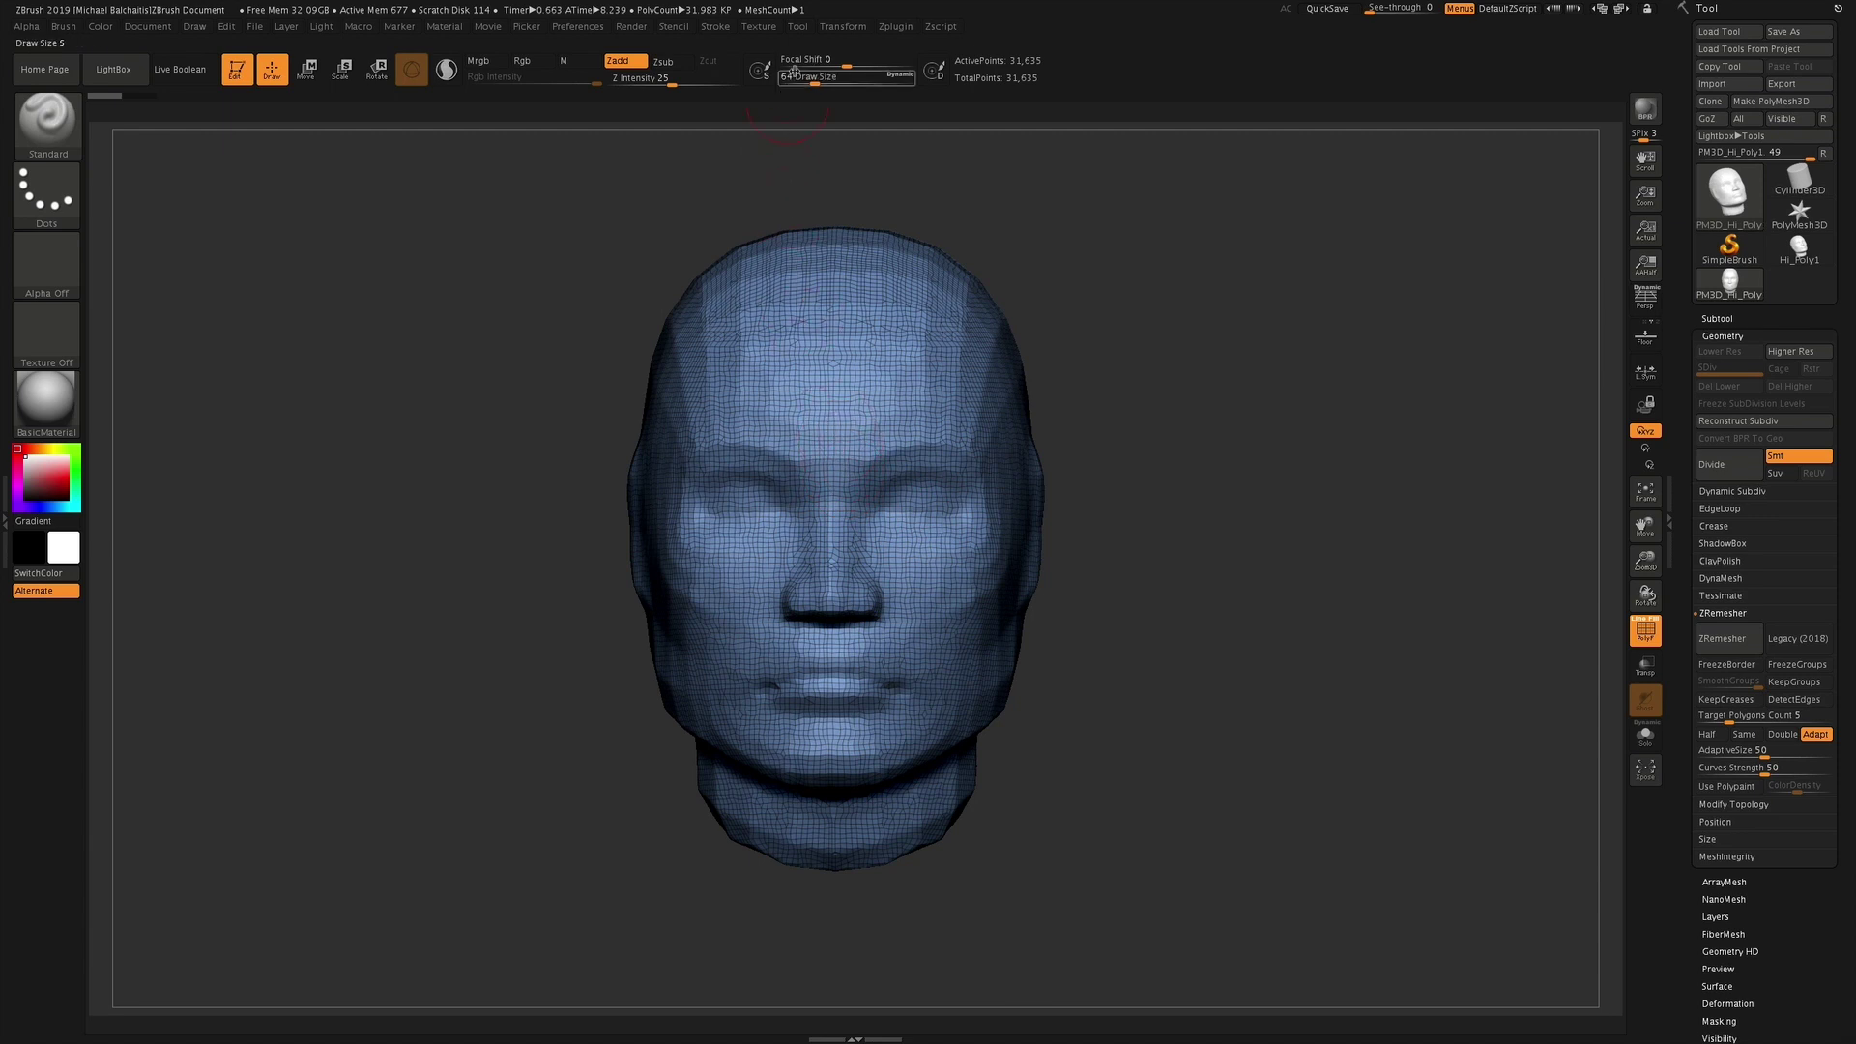
# Run ZRemesher with Target Polygons Count 5, reducing the head from 31,635 to 8,954 points
pyautogui.click(842, 27)
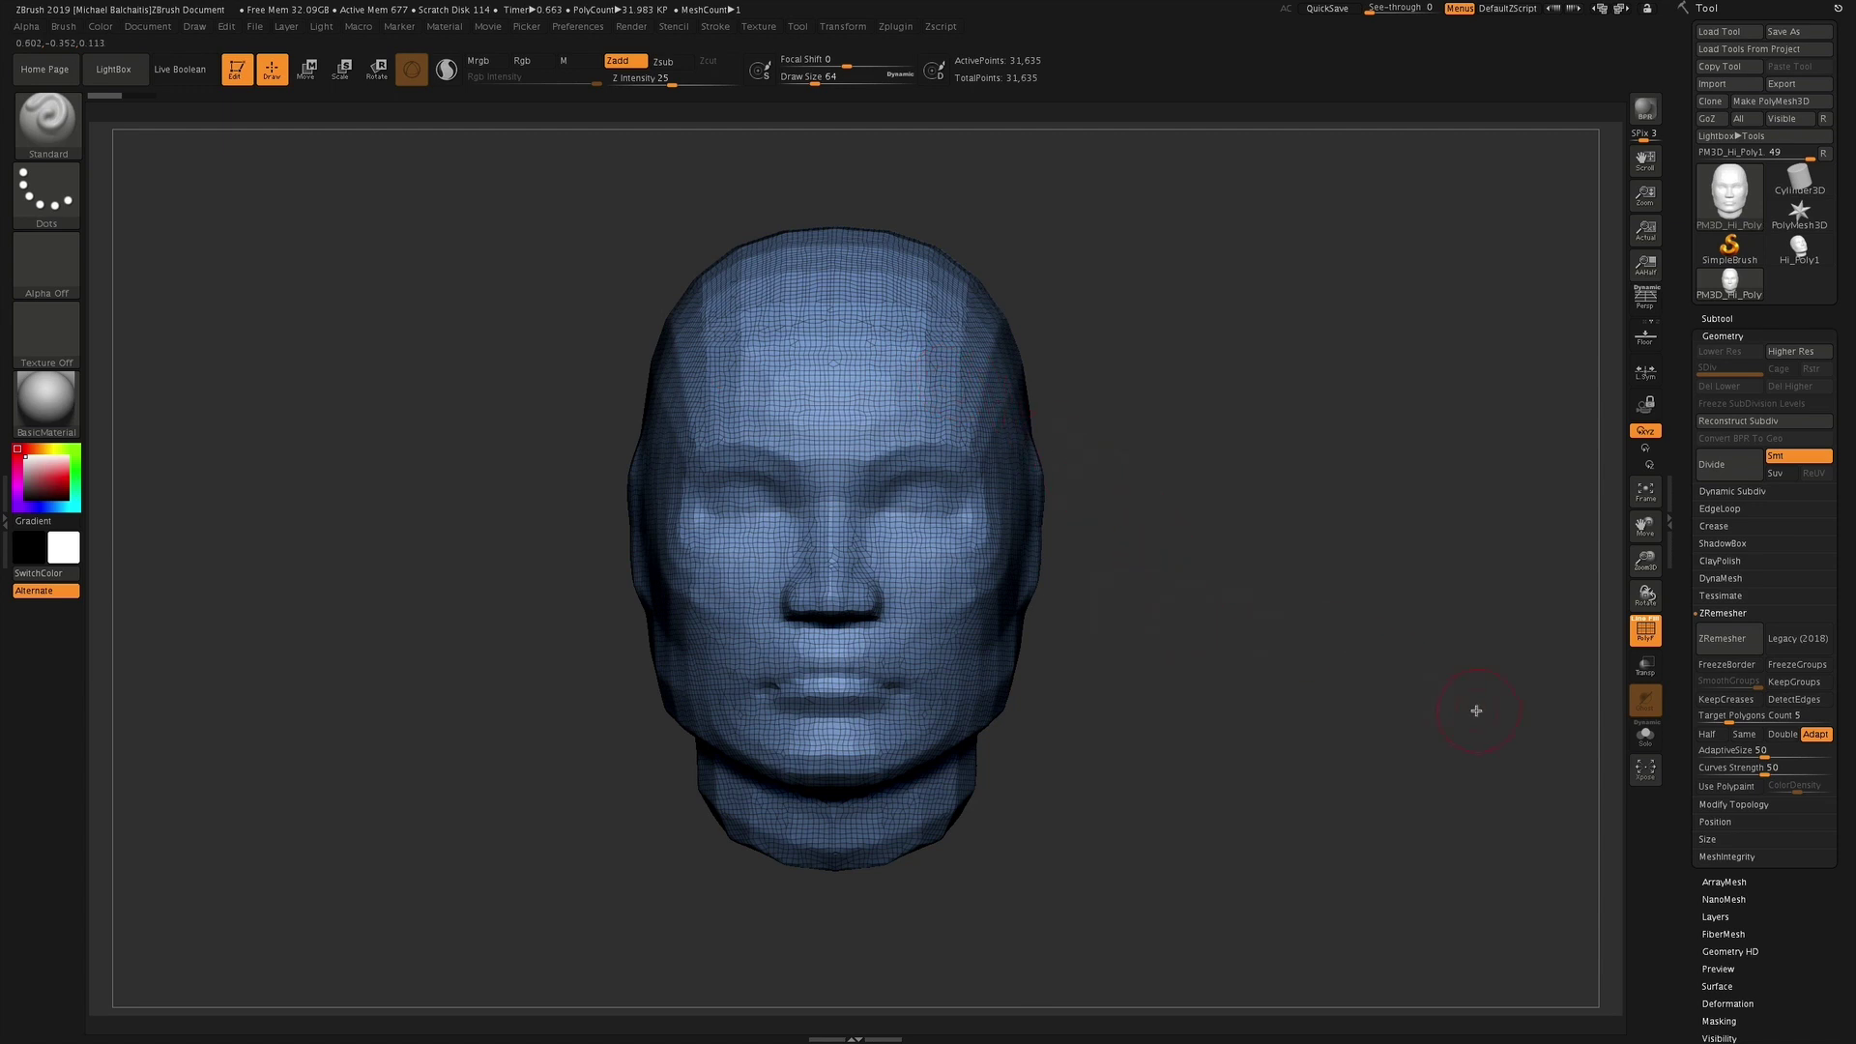
pyautogui.click(1723, 638)
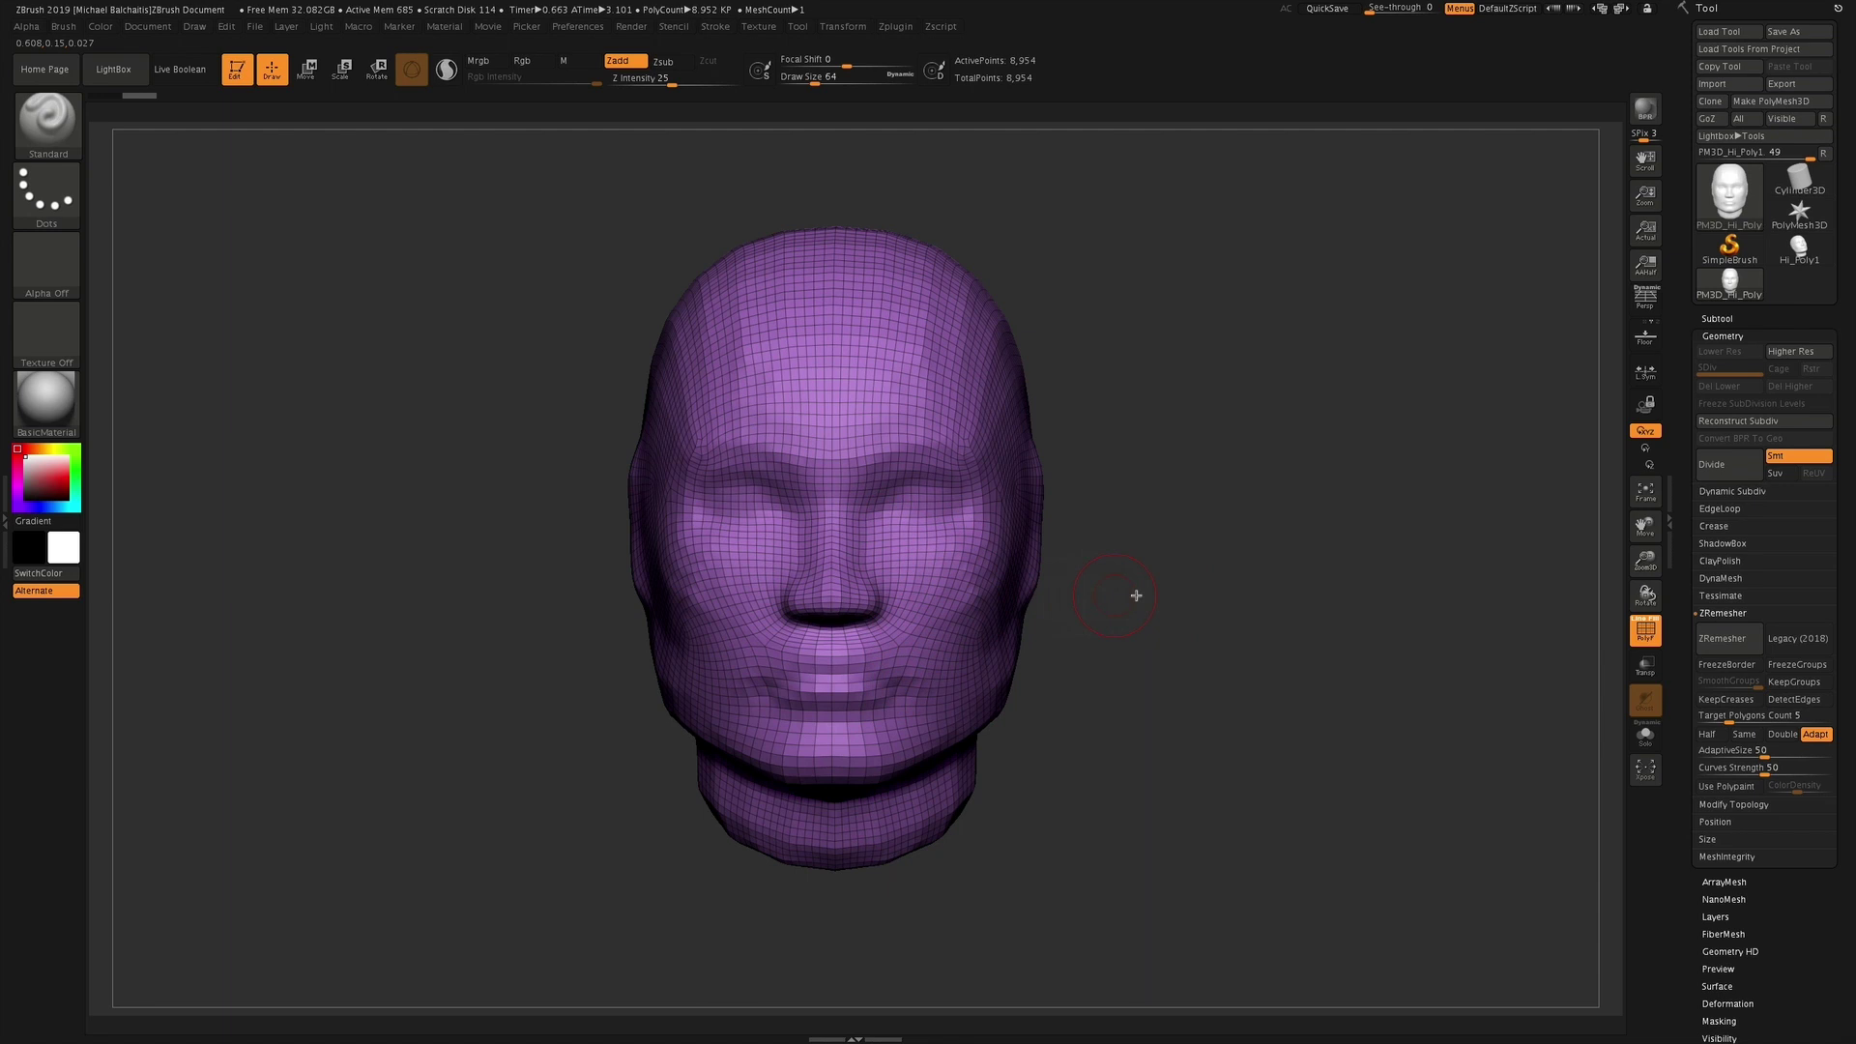
# Set Target Polygons Count to 2.5 and undo the last remesh, restoring the dense 31,635-point head
pyautogui.click(1706, 714)
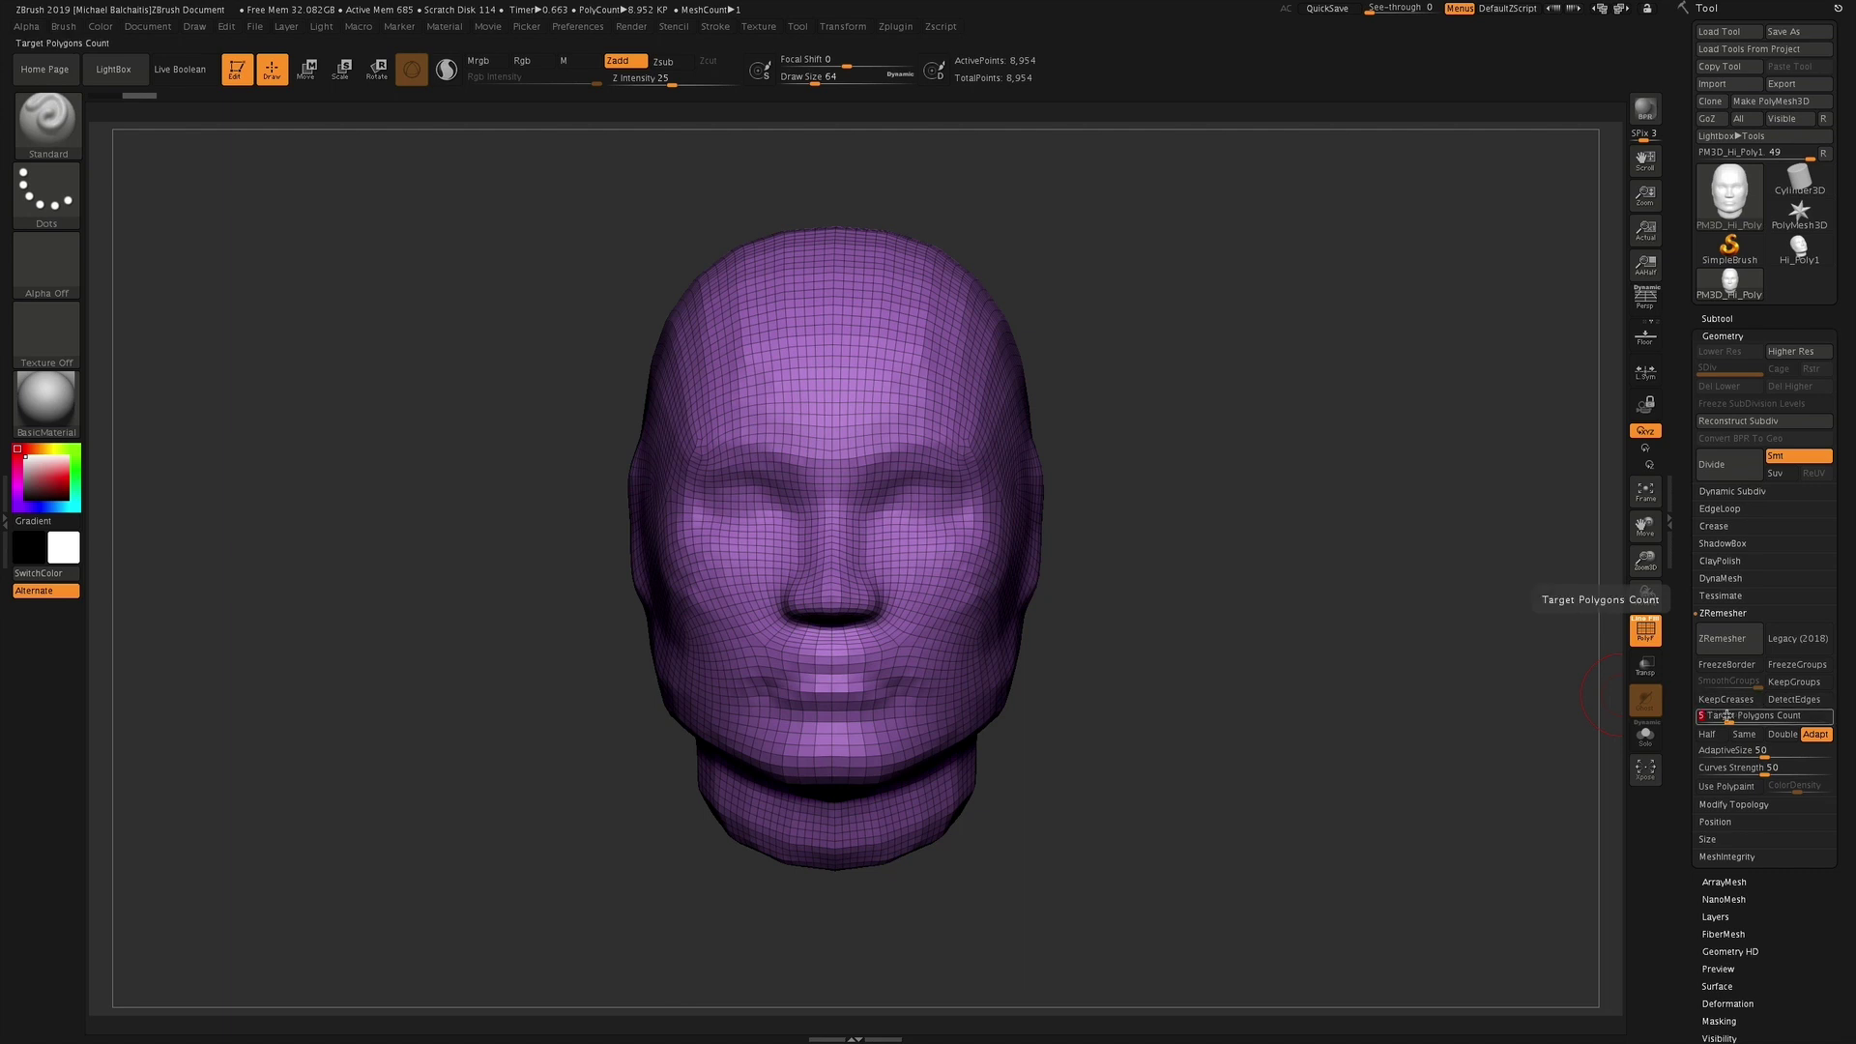
pyautogui.press('BackSpace')
pyautogui.write('2')
pyautogui.press('Return')
pyautogui.click(1760, 710)
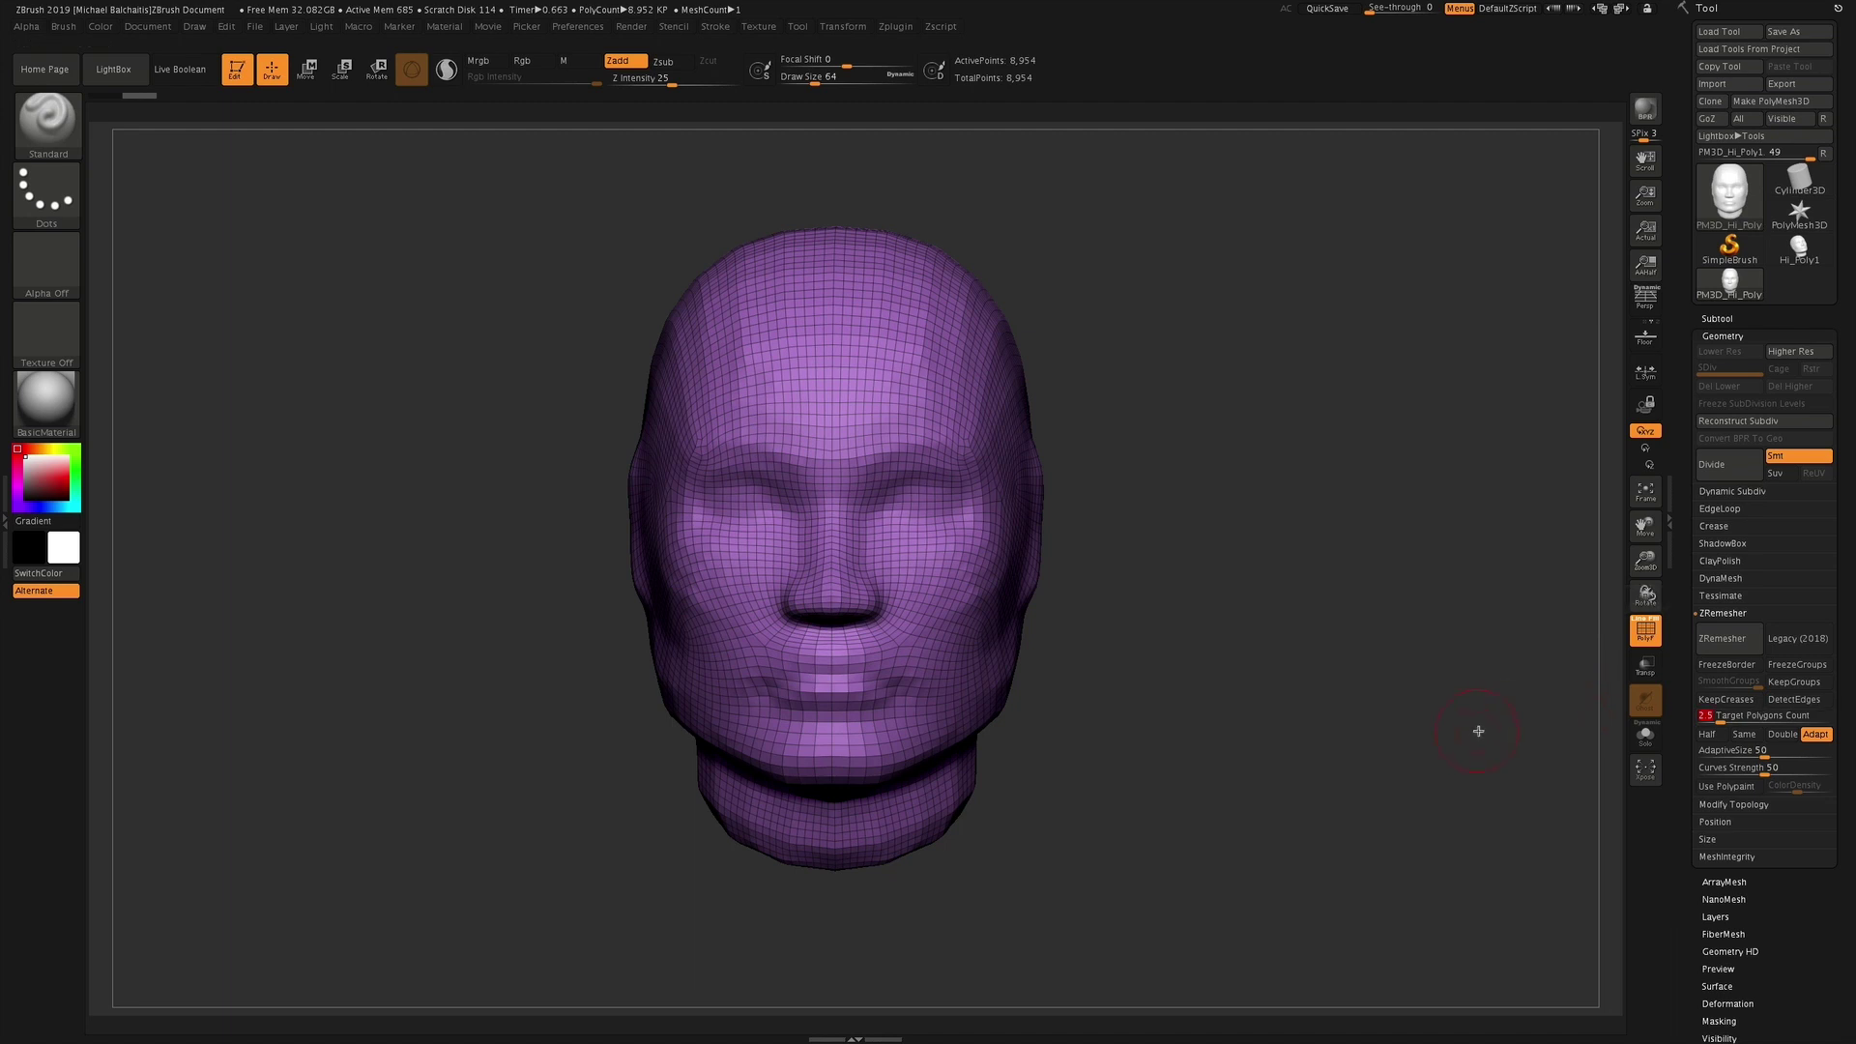
pyautogui.press('shift')
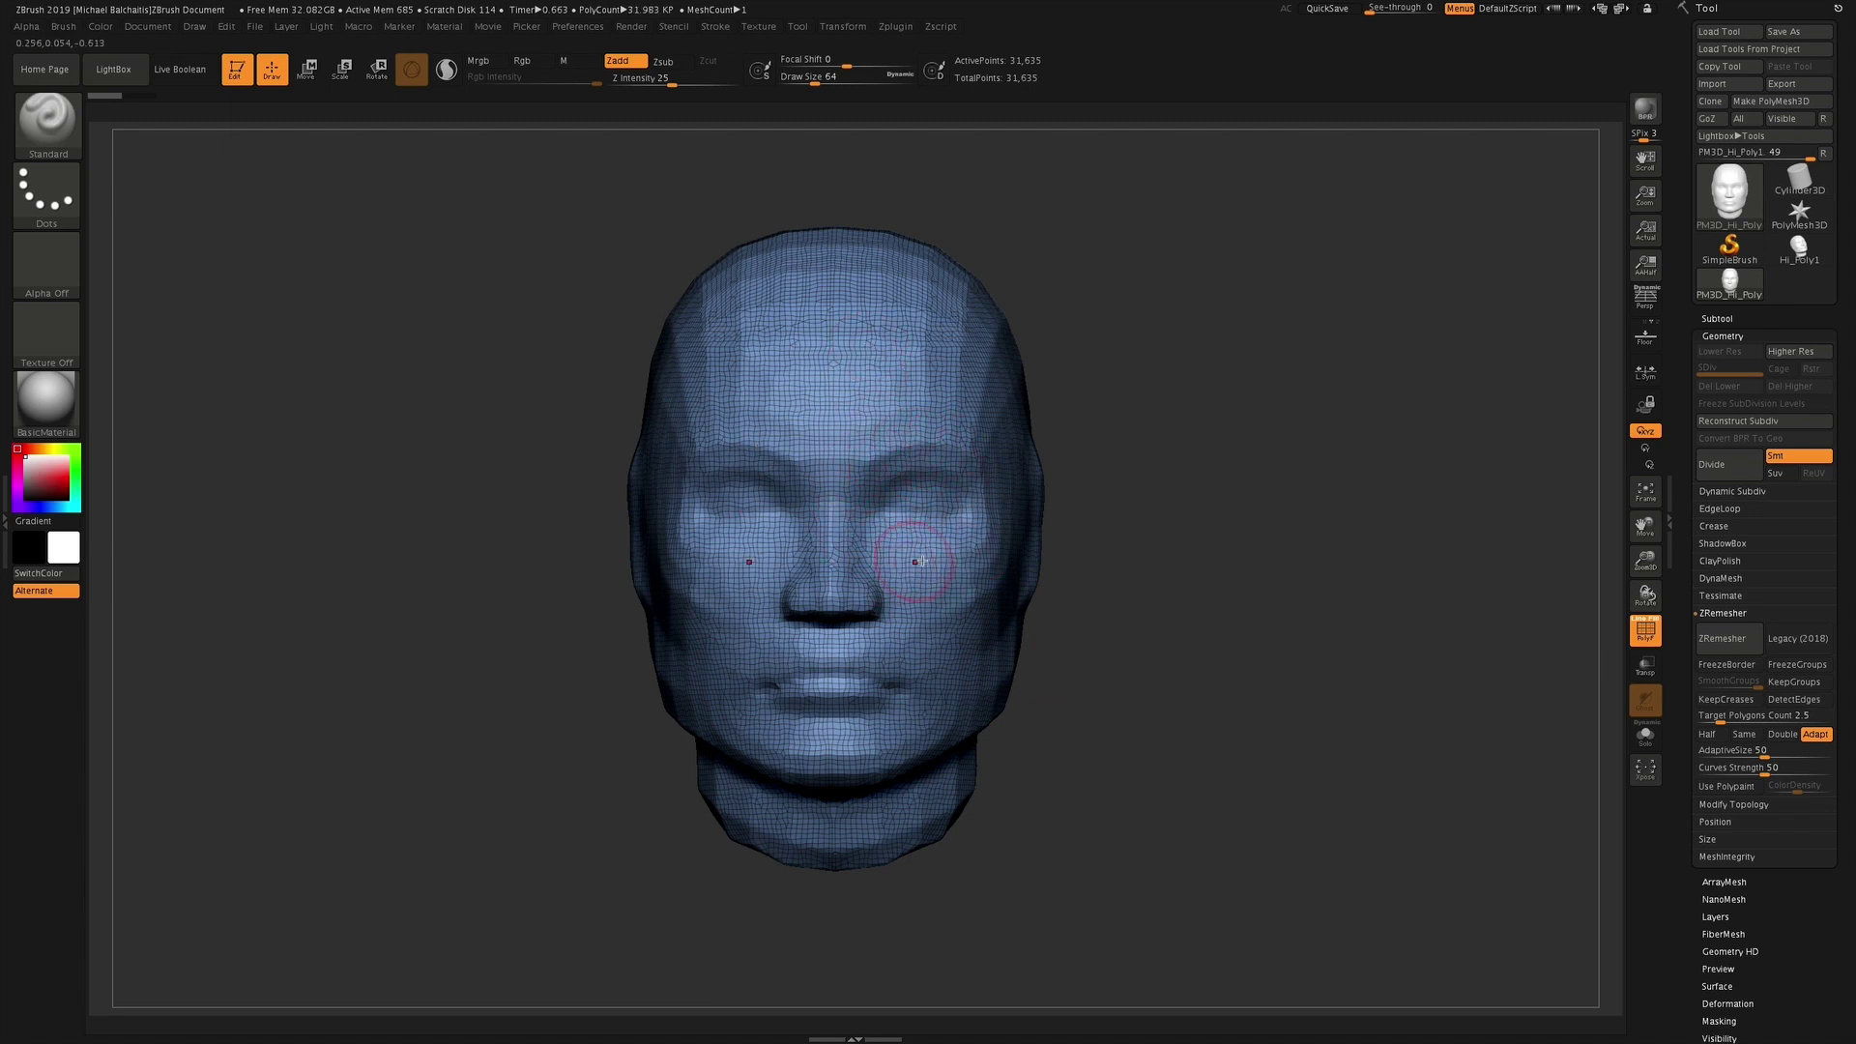
# Set ZRemesher Adaptive Size to 49 and Curves Strength to 81
pyautogui.click(1702, 715)
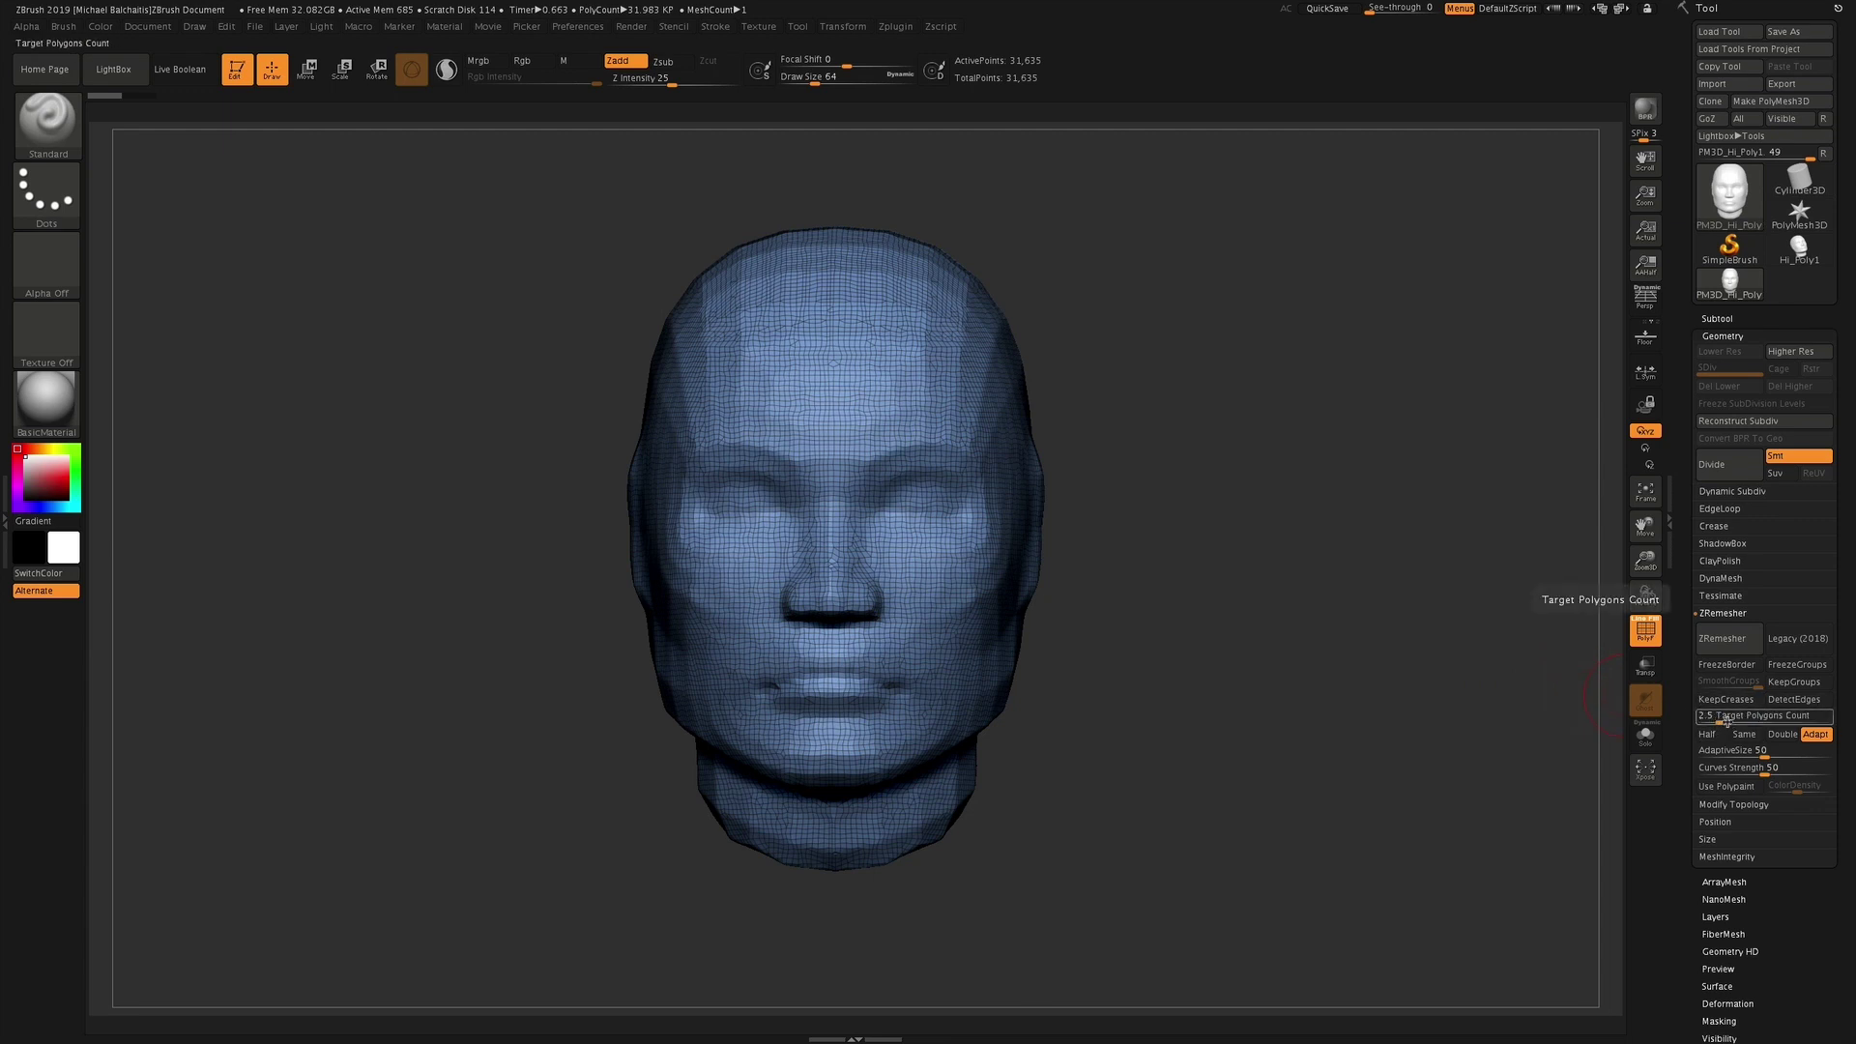
pyautogui.click(1740, 749)
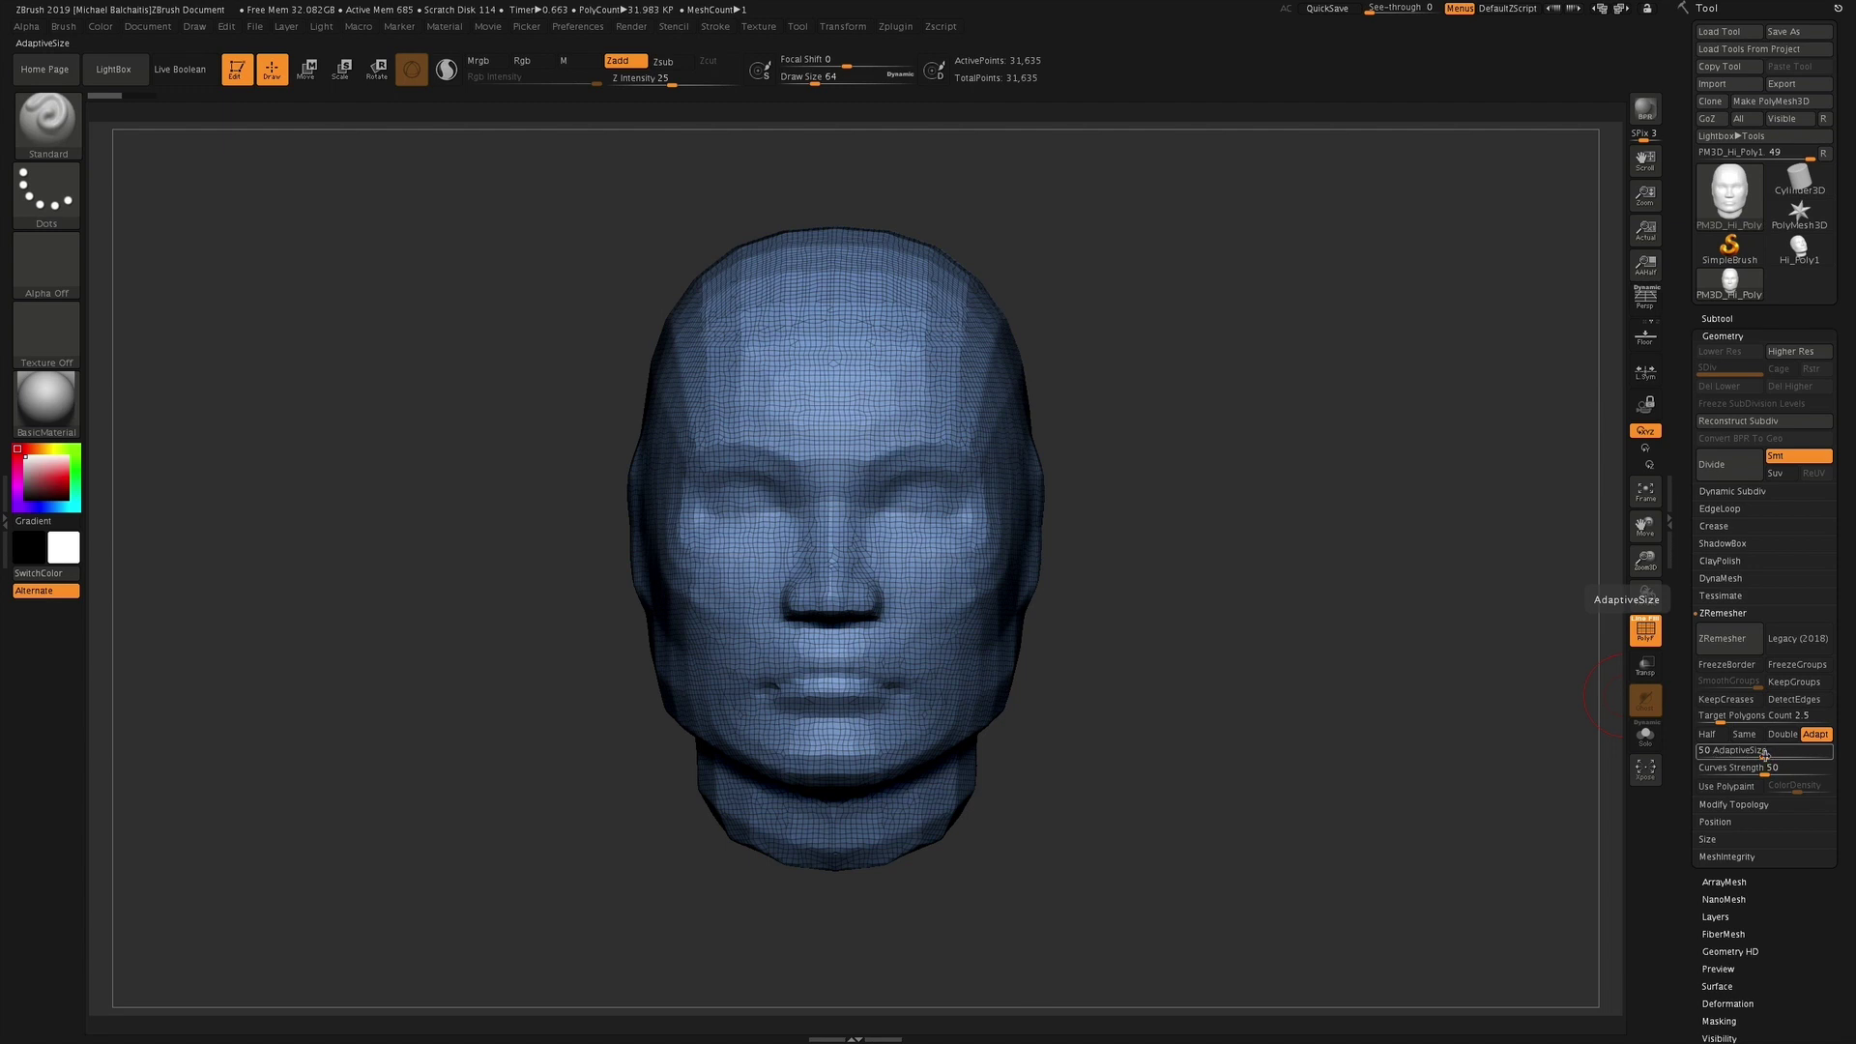
pyautogui.moveTo(1765, 754); pyautogui.dragTo(1757, 753)
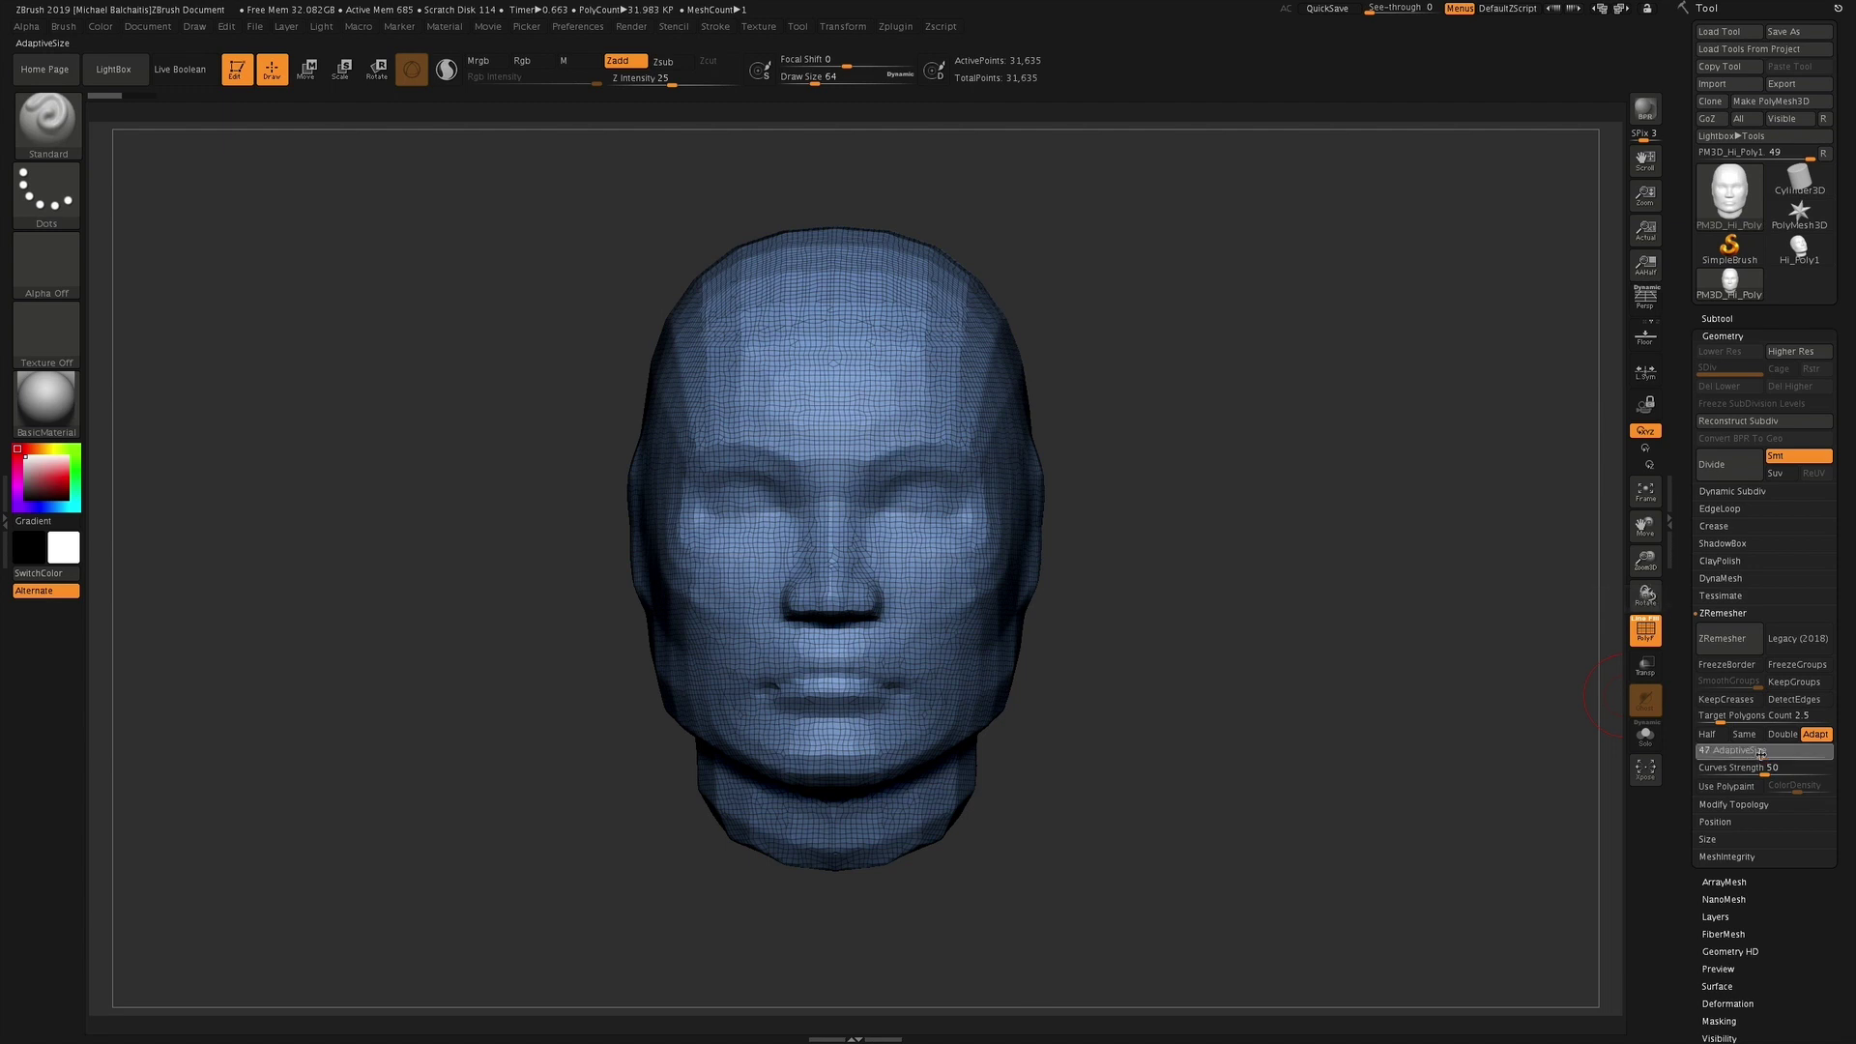
pyautogui.click(1769, 752)
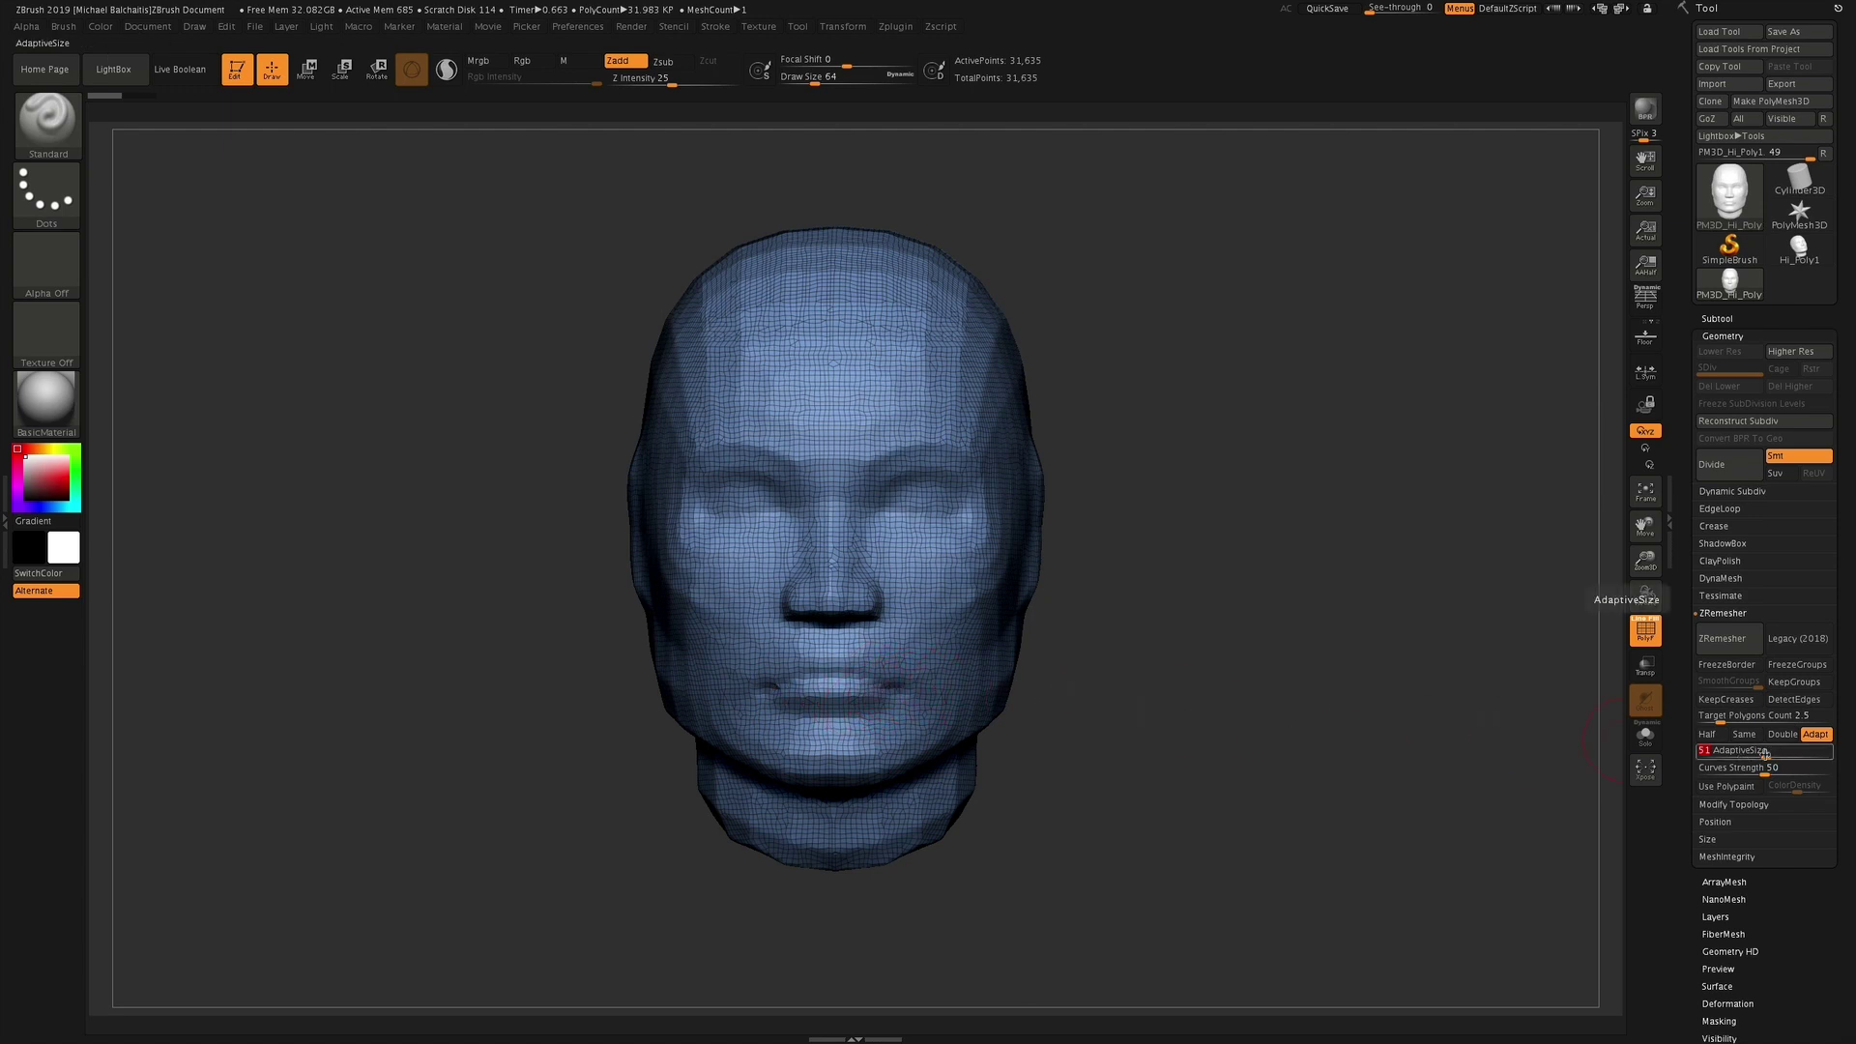
pyautogui.write('55')
pyautogui.press('Return')
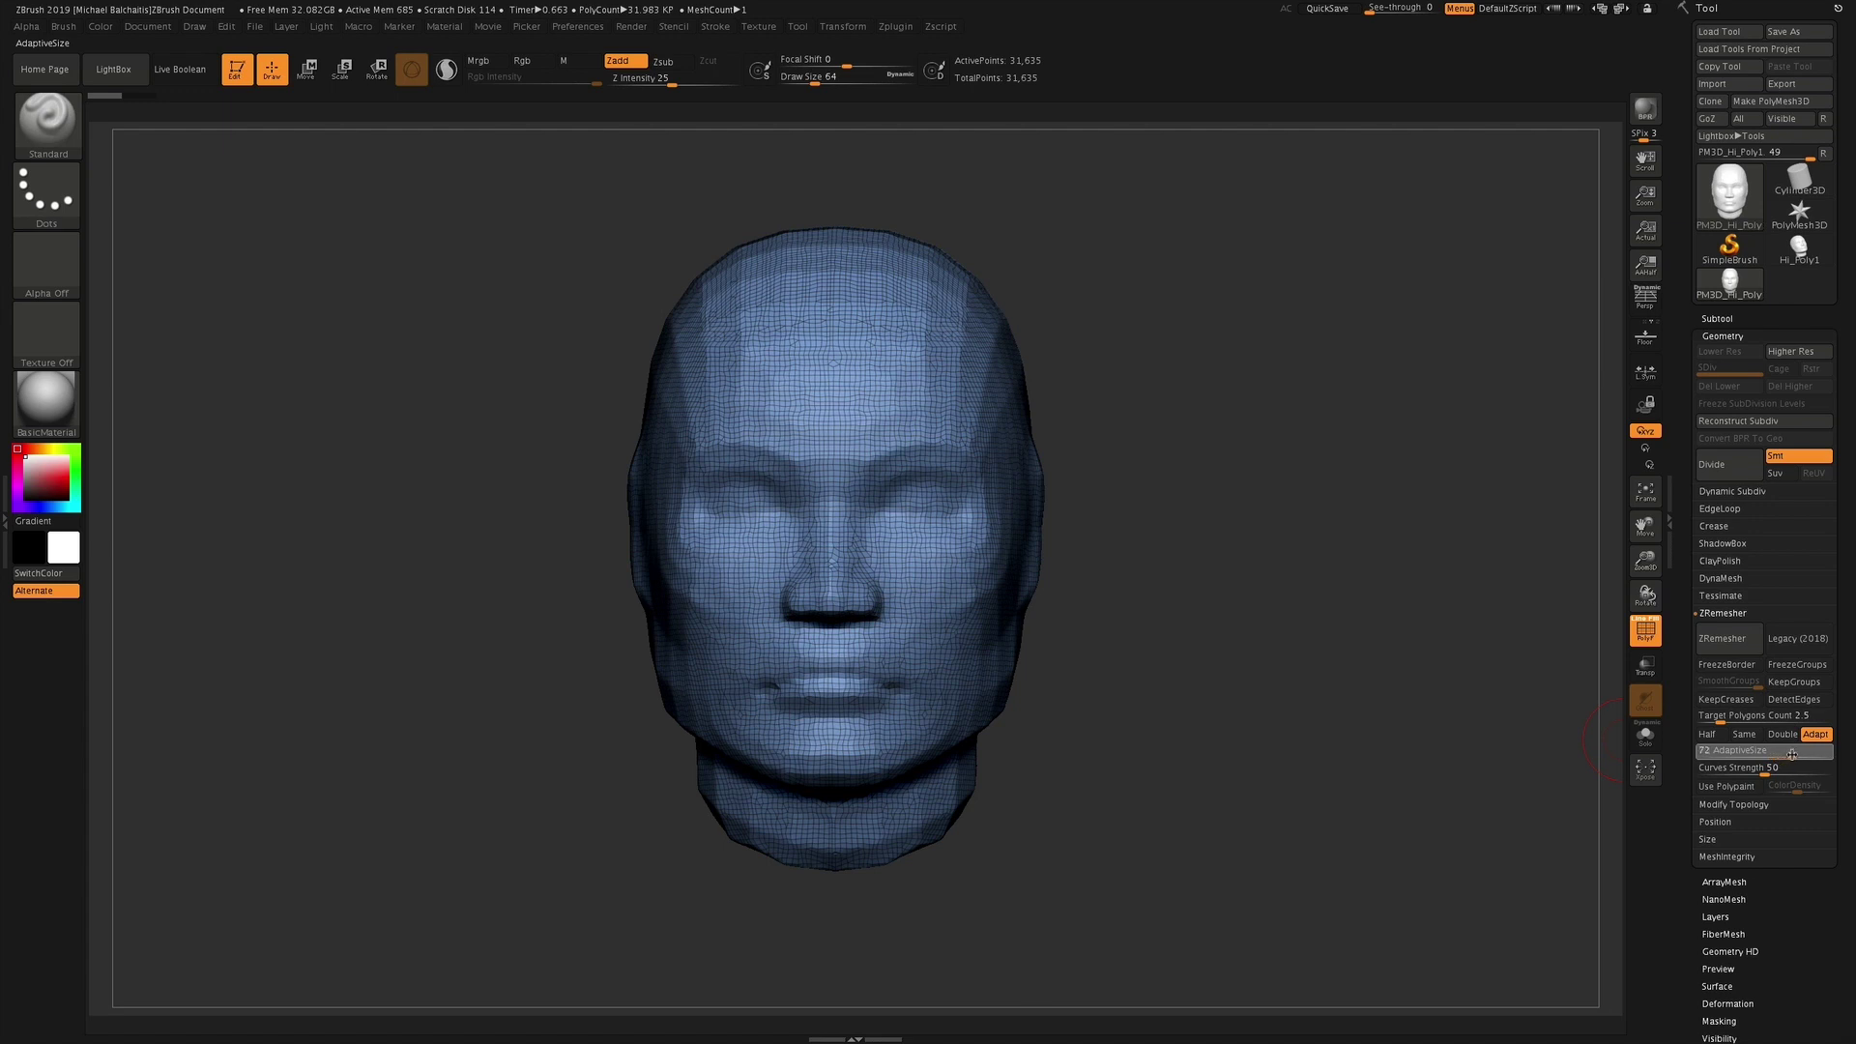
pyautogui.click(1790, 755)
pyautogui.moveTo(1791, 757); pyautogui.dragTo(1797, 758)
pyautogui.moveTo(1761, 753); pyautogui.dragTo(1775, 772)
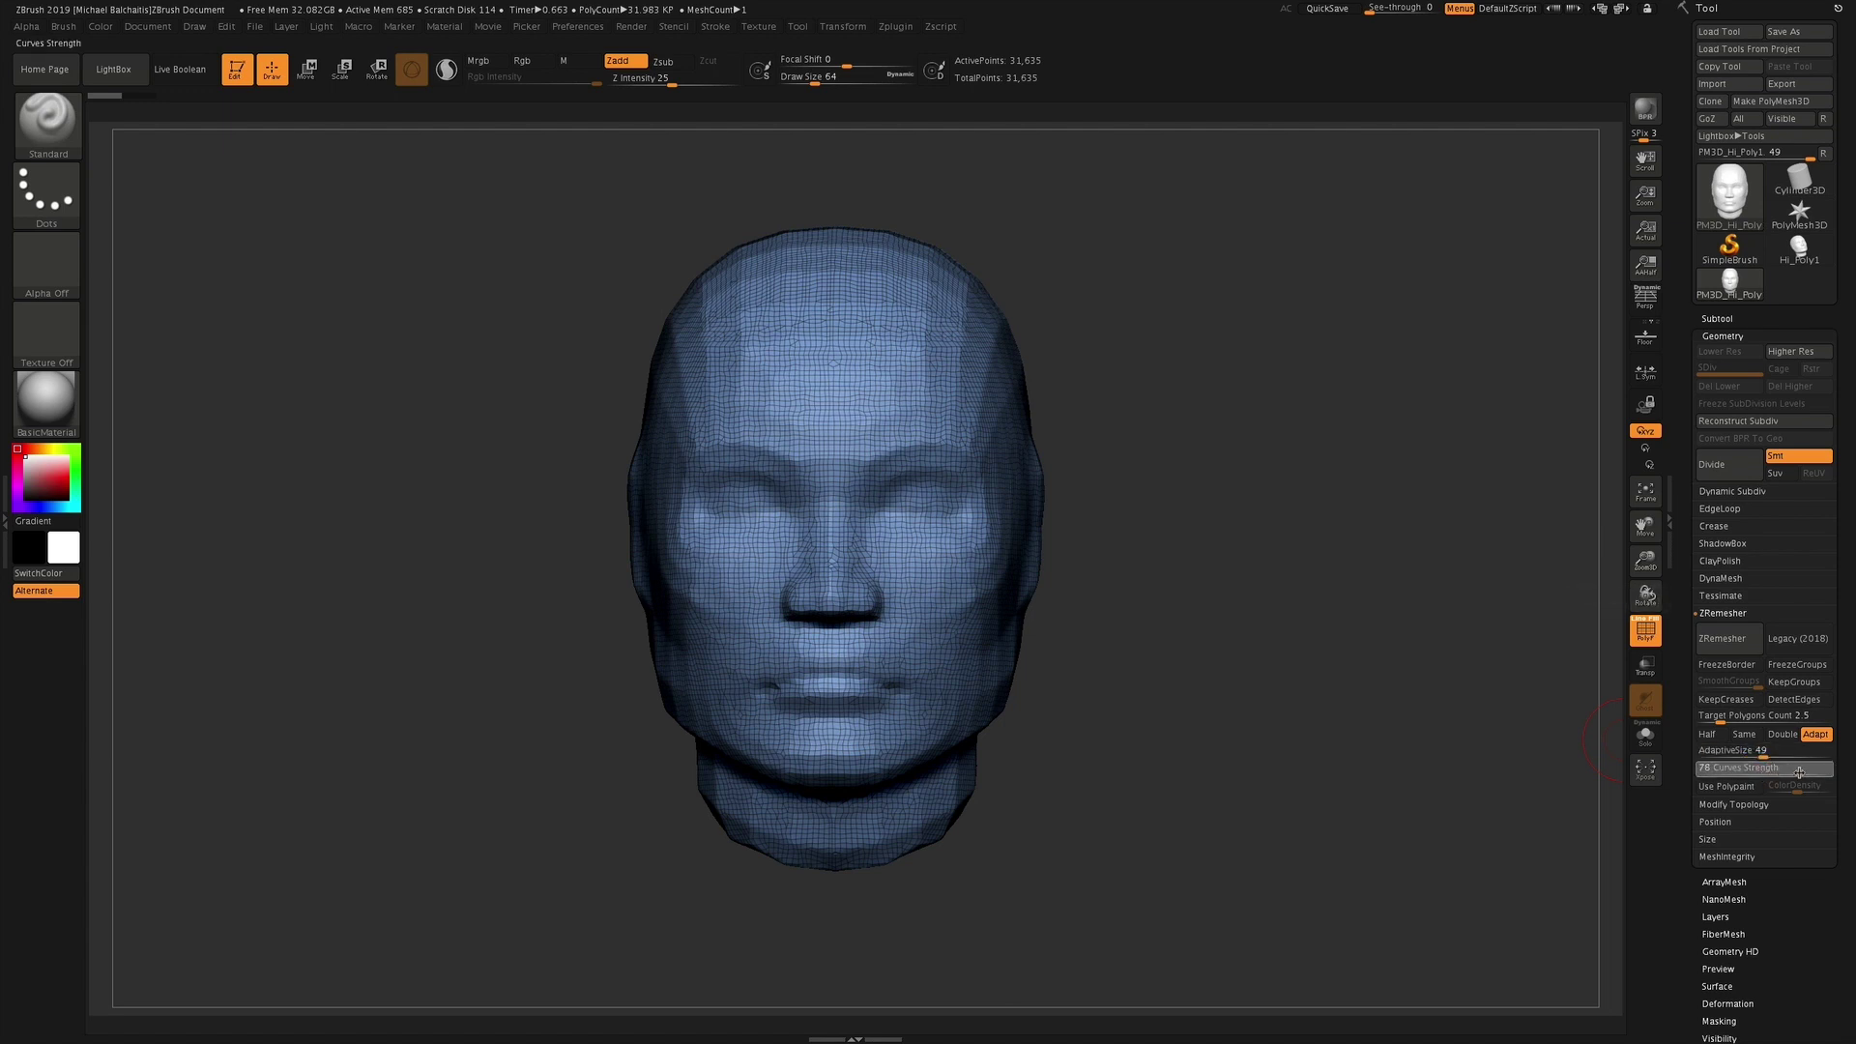
pyautogui.moveTo(1804, 773); pyautogui.dragTo(1805, 773)
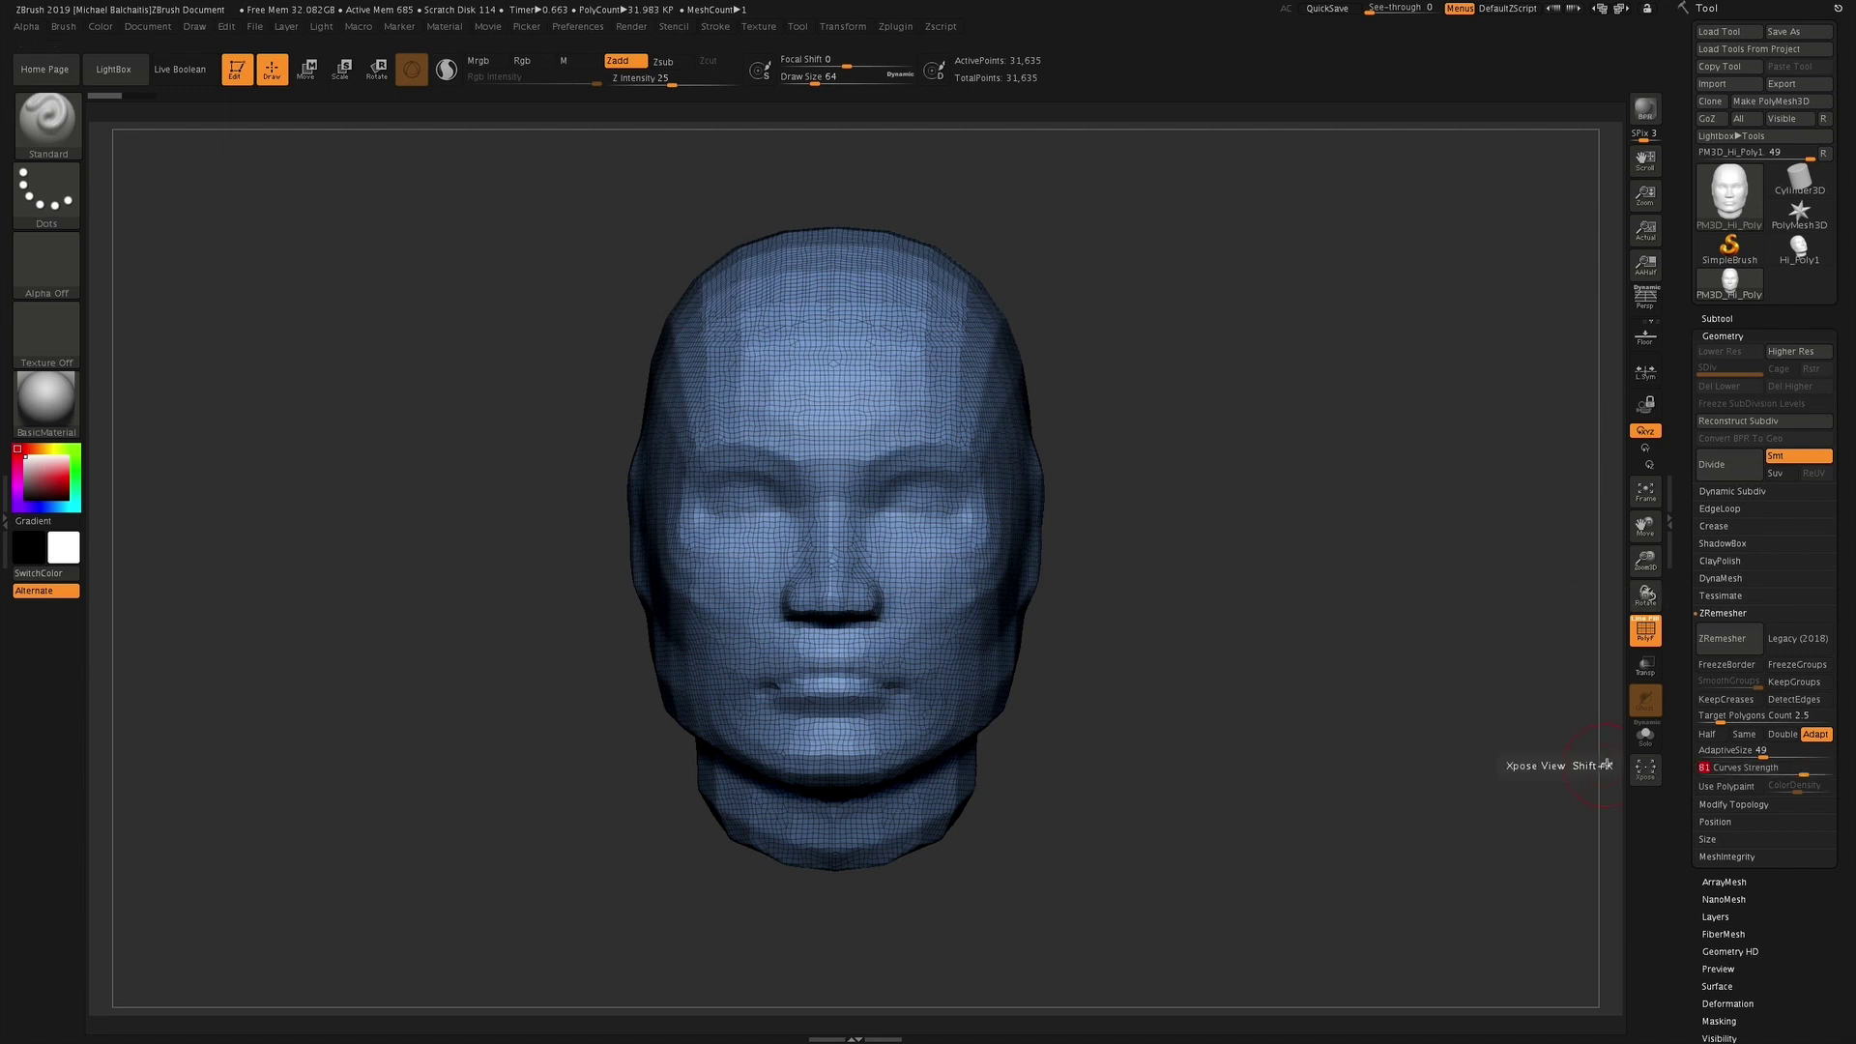
# Run ZRemesher for a 4,228-point quad head, then check it from the side and front
pyautogui.click(1723, 638)
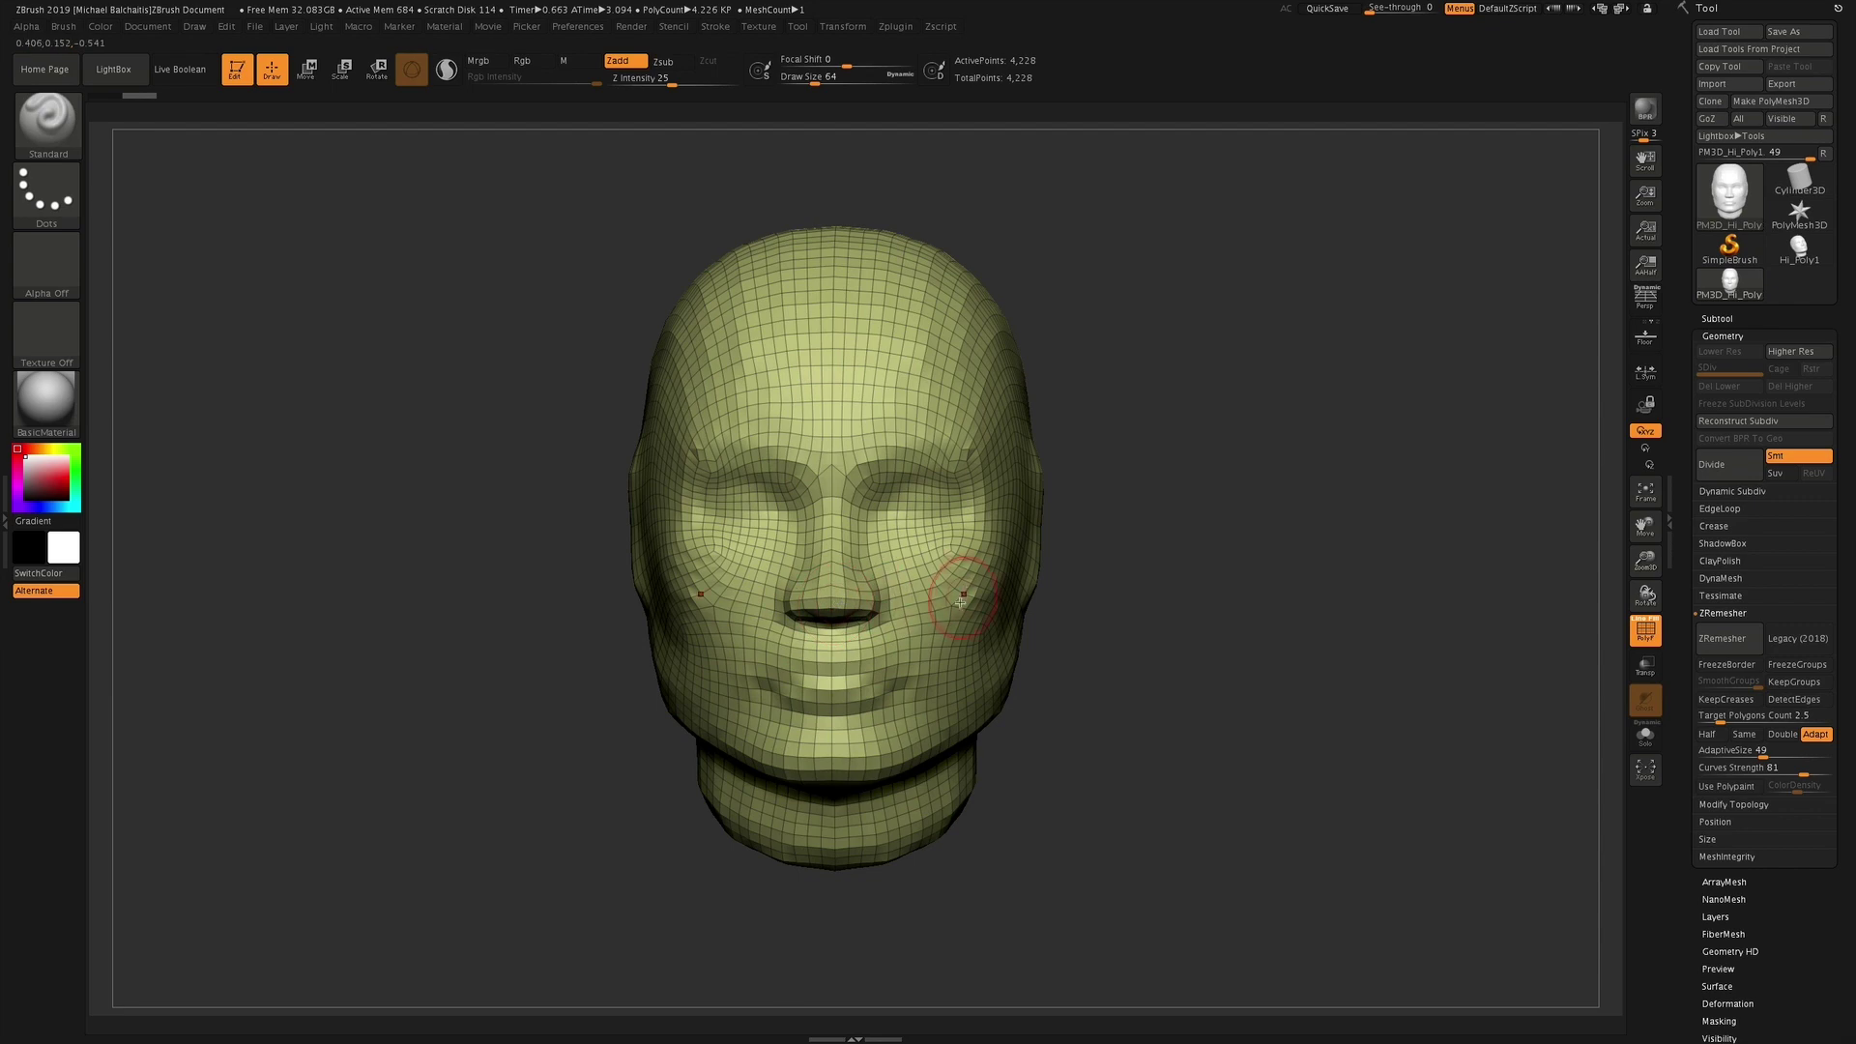
pyautogui.moveTo(1113, 567)
pyautogui.mouseDown()
pyautogui.moveTo(1024, 563)
pyautogui.moveTo(1152, 501)
pyautogui.moveTo(1098, 526)
pyautogui.moveTo(1119, 545)
pyautogui.moveTo(1190, 530)
pyautogui.mouseUp()
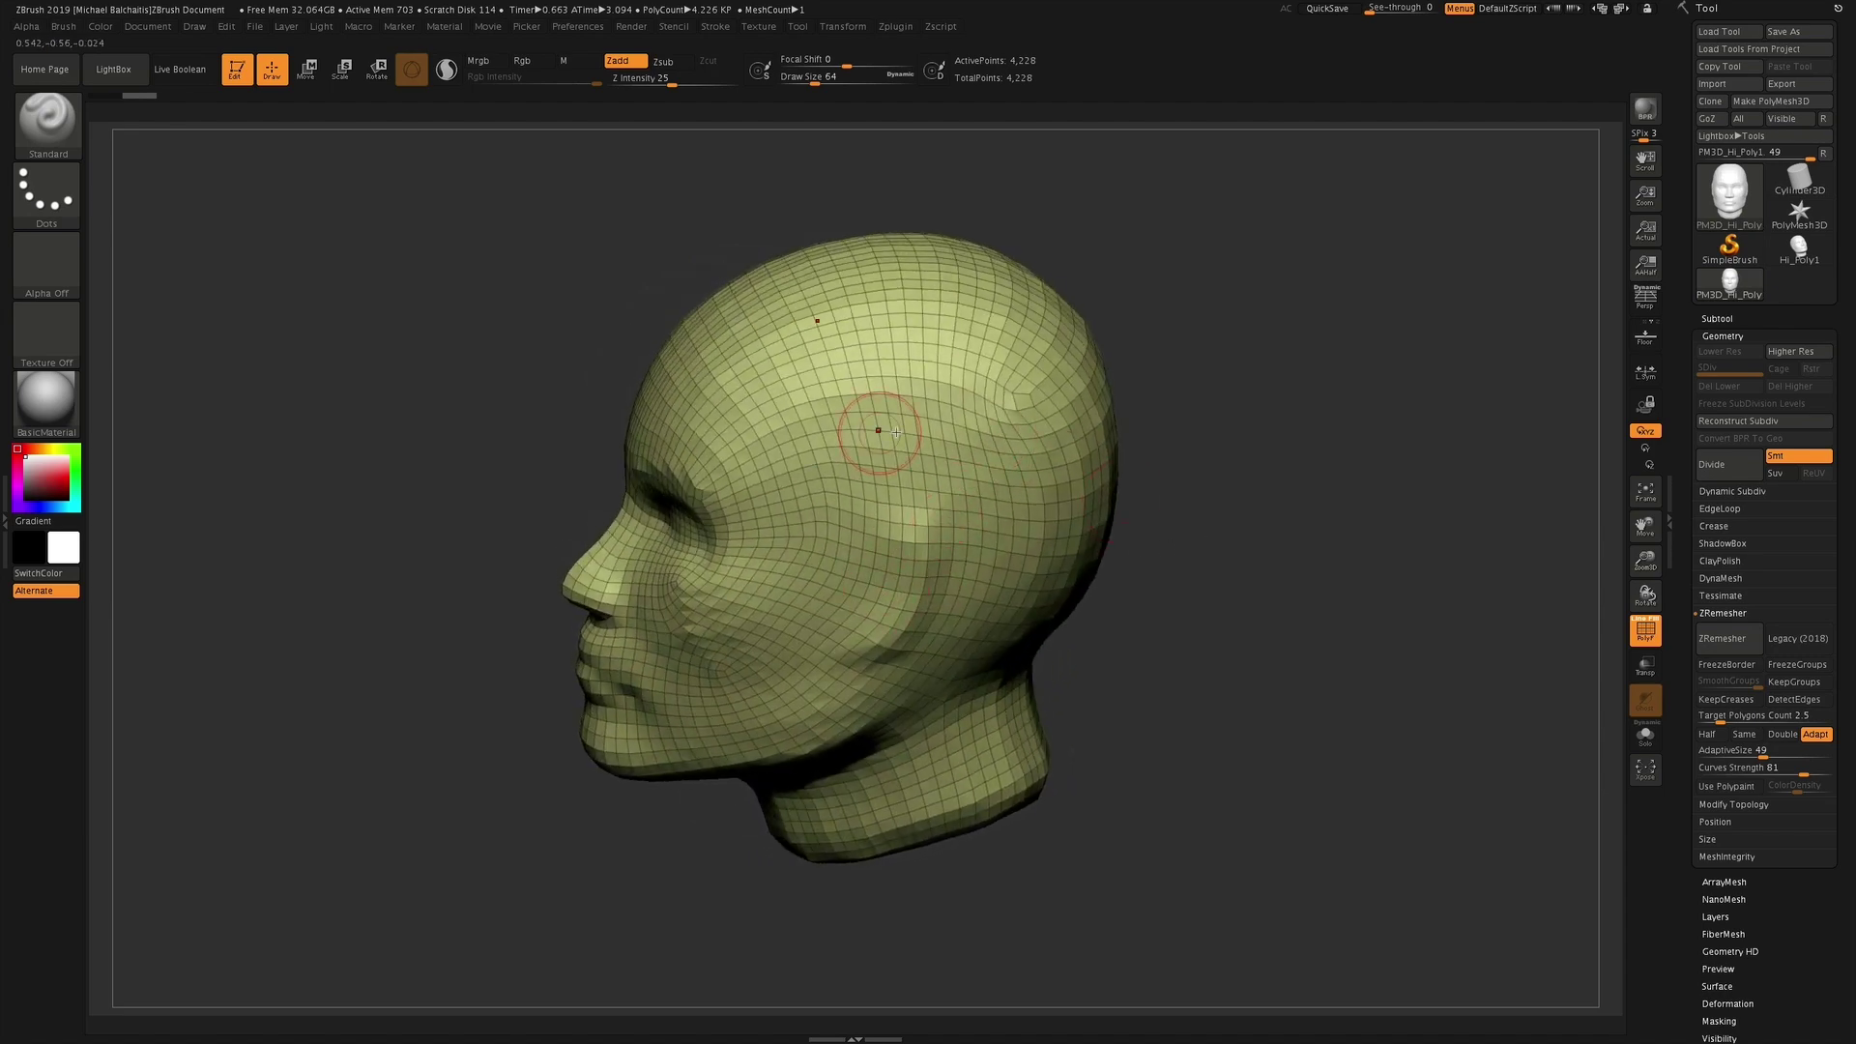
pyautogui.moveTo(1228, 459); pyautogui.dragTo(1163, 459)
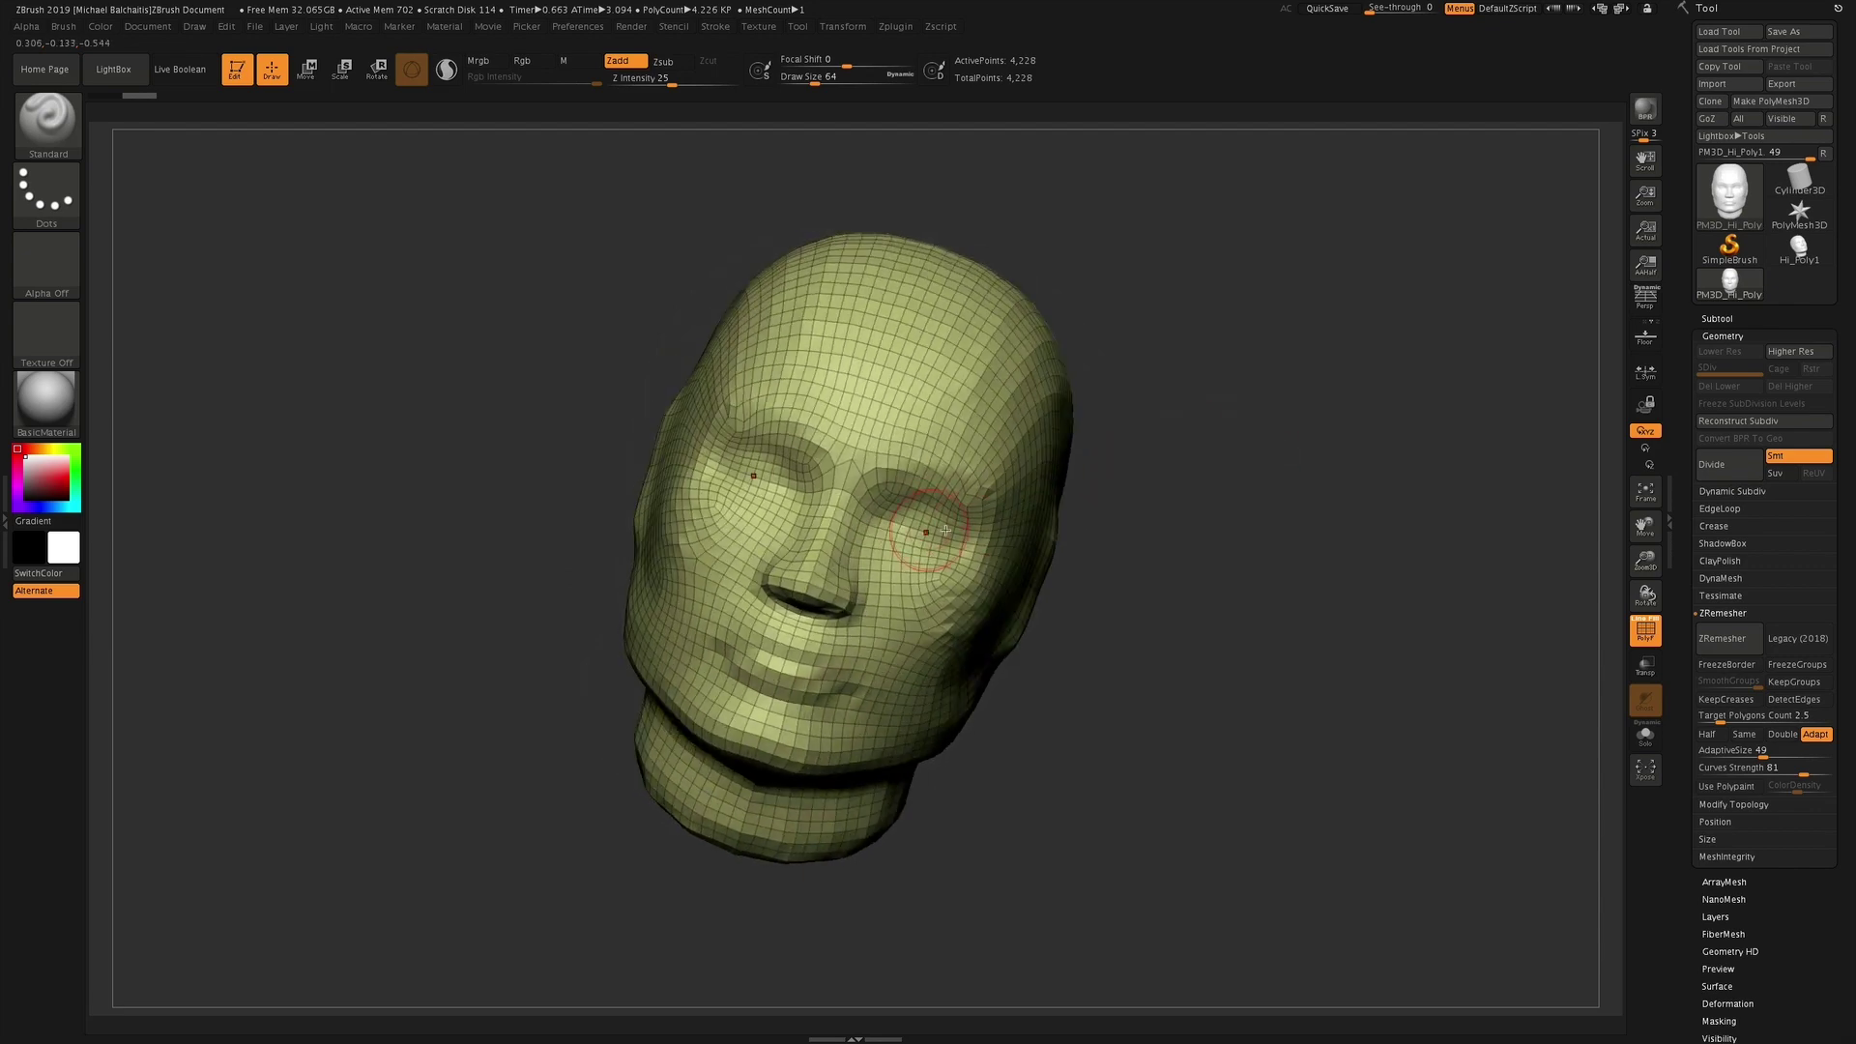
pyautogui.moveTo(1150, 484); pyautogui.dragTo(1164, 481)
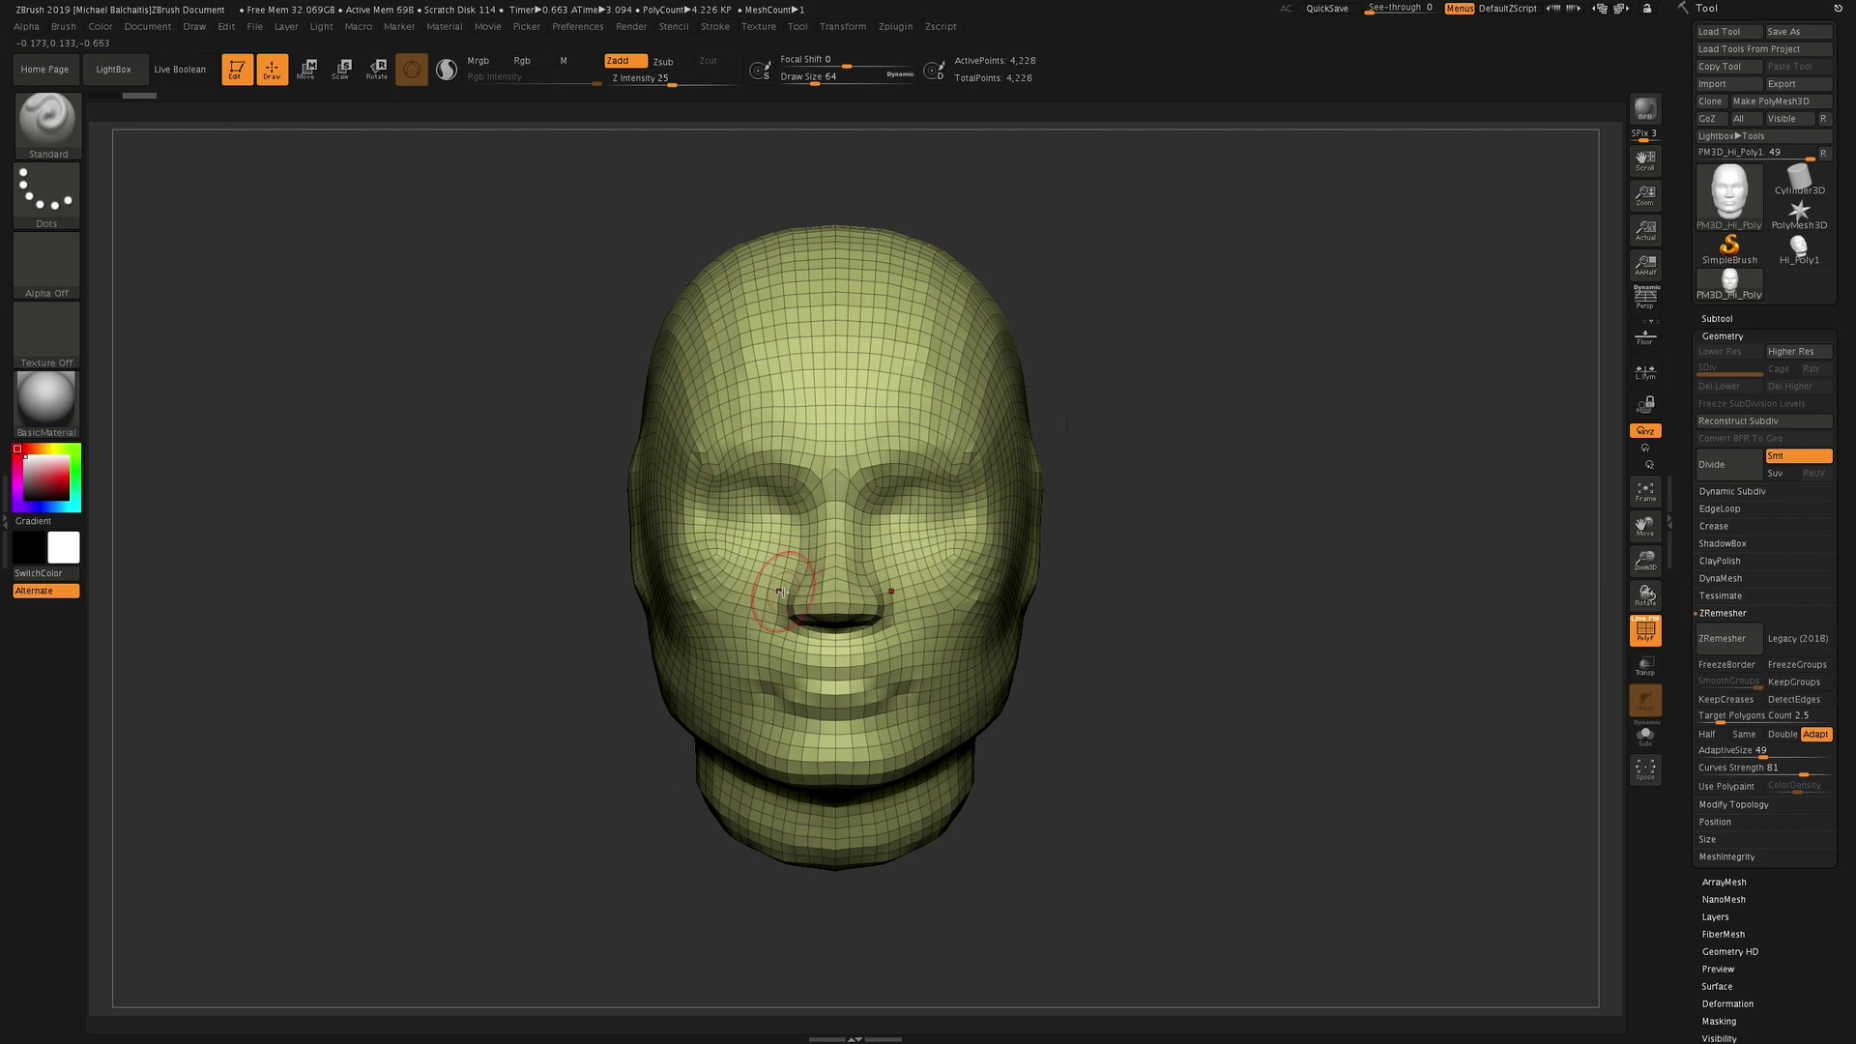
# Sketch curves along the brow, around the nostril and across the cheek
pyautogui.moveTo(745, 461); pyautogui.dragTo(829, 499)
pyautogui.moveTo(768, 580)
pyautogui.mouseDown()
pyautogui.moveTo(746, 575)
pyautogui.moveTo(803, 619)
pyautogui.moveTo(818, 590)
pyautogui.mouseUp()
pyautogui.moveTo(954, 554); pyautogui.dragTo(892, 626)
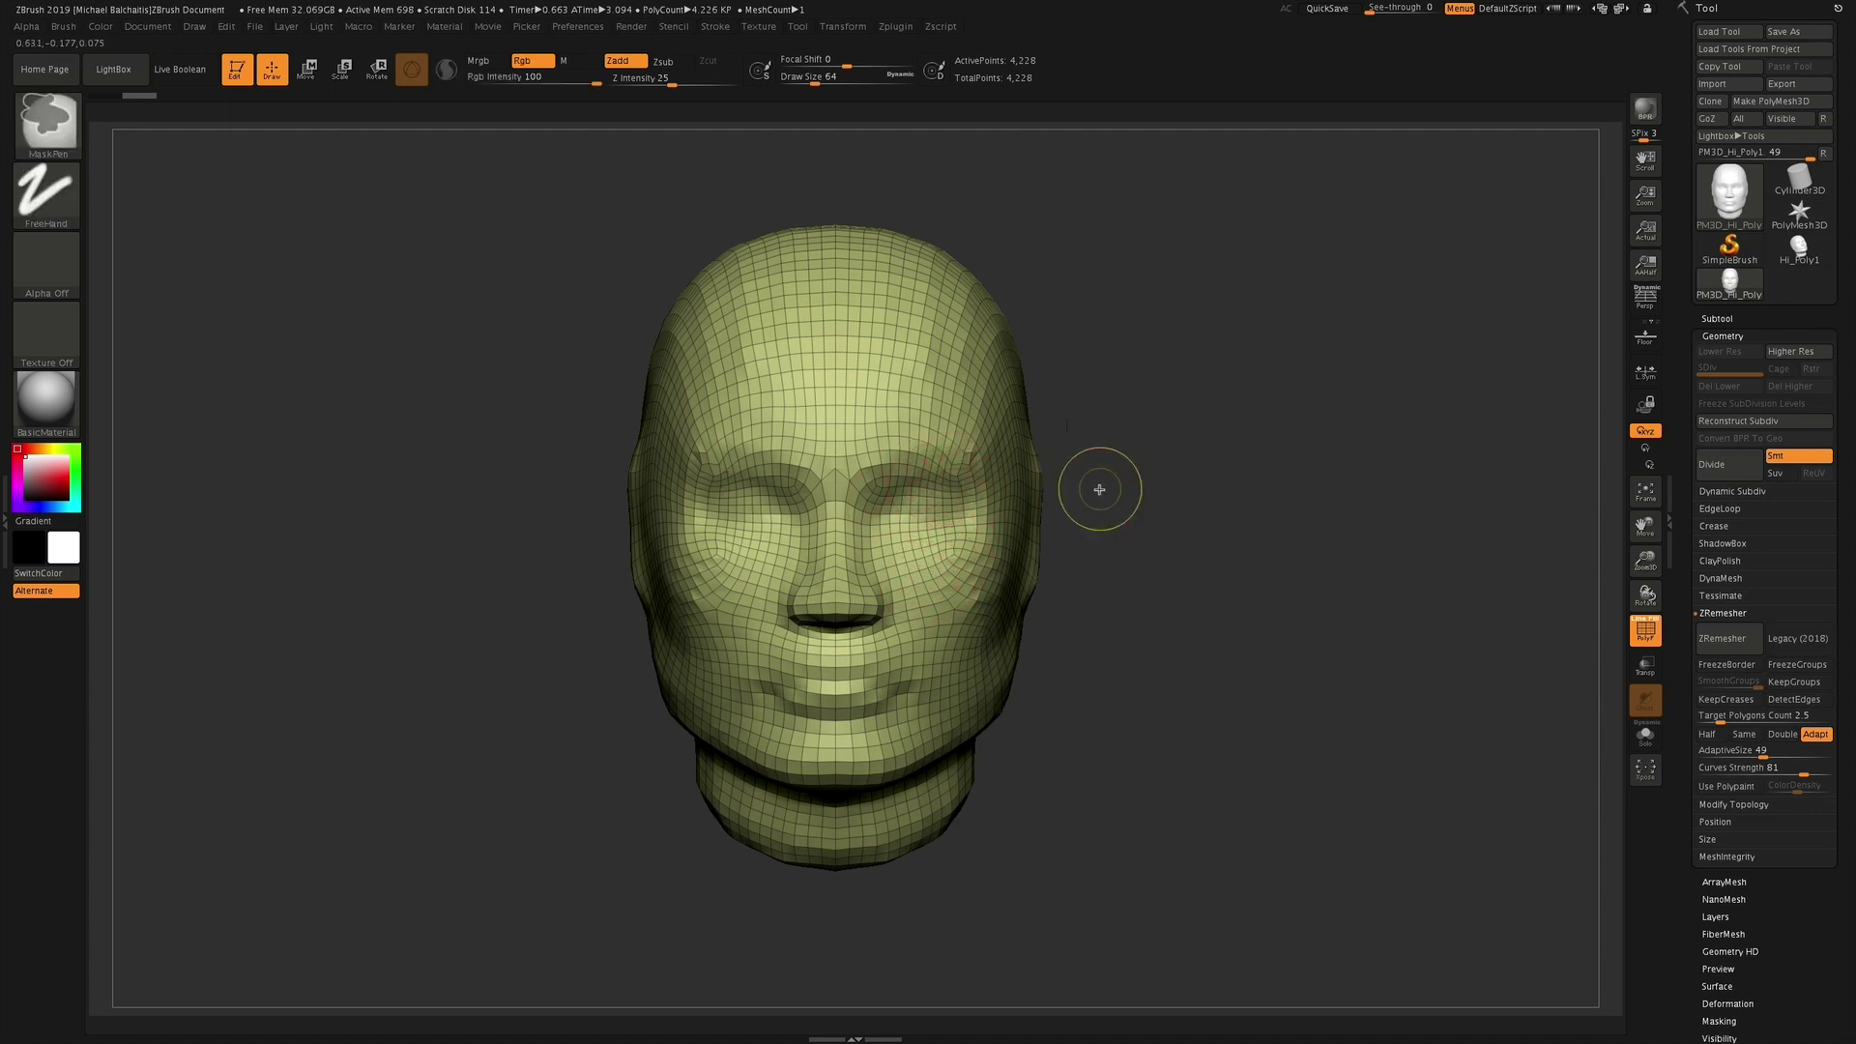
# Undo back to the dense 31,635-point head and bring up the brush palette
pyautogui.hotkey('ctrl', 'z')
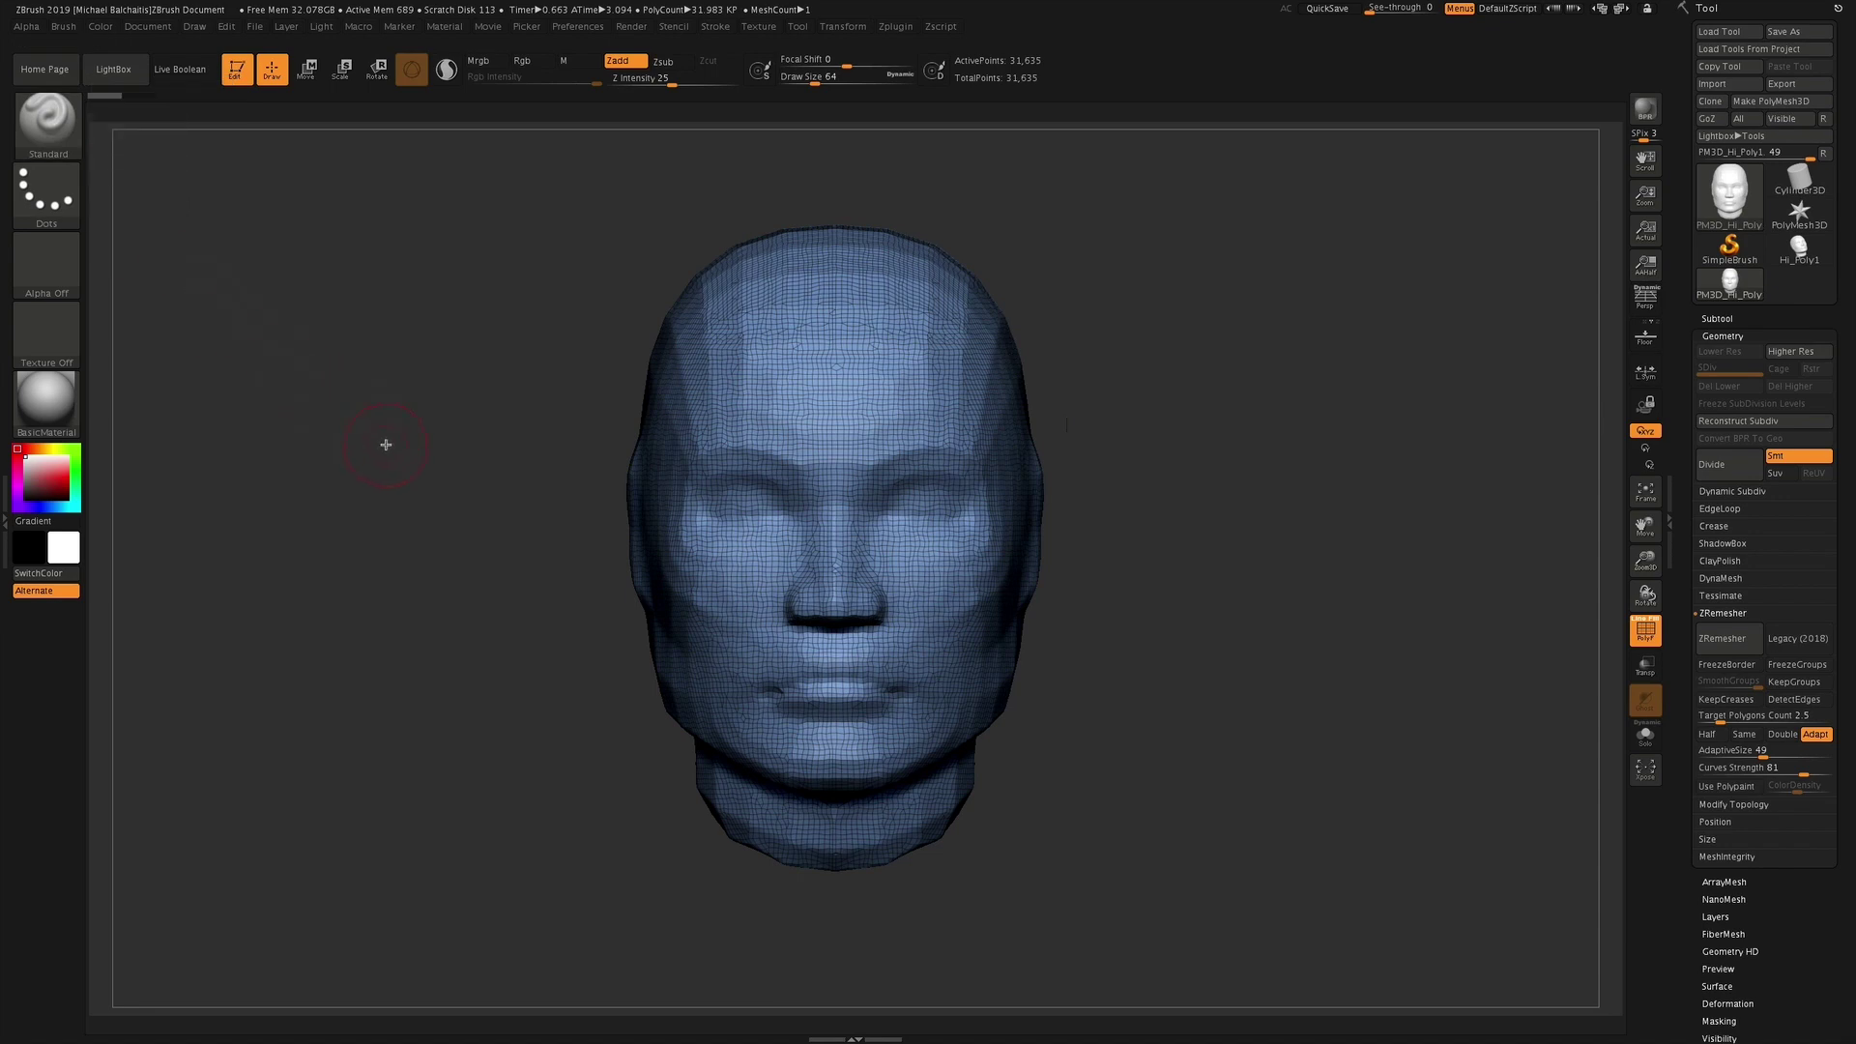
pyautogui.press('b')
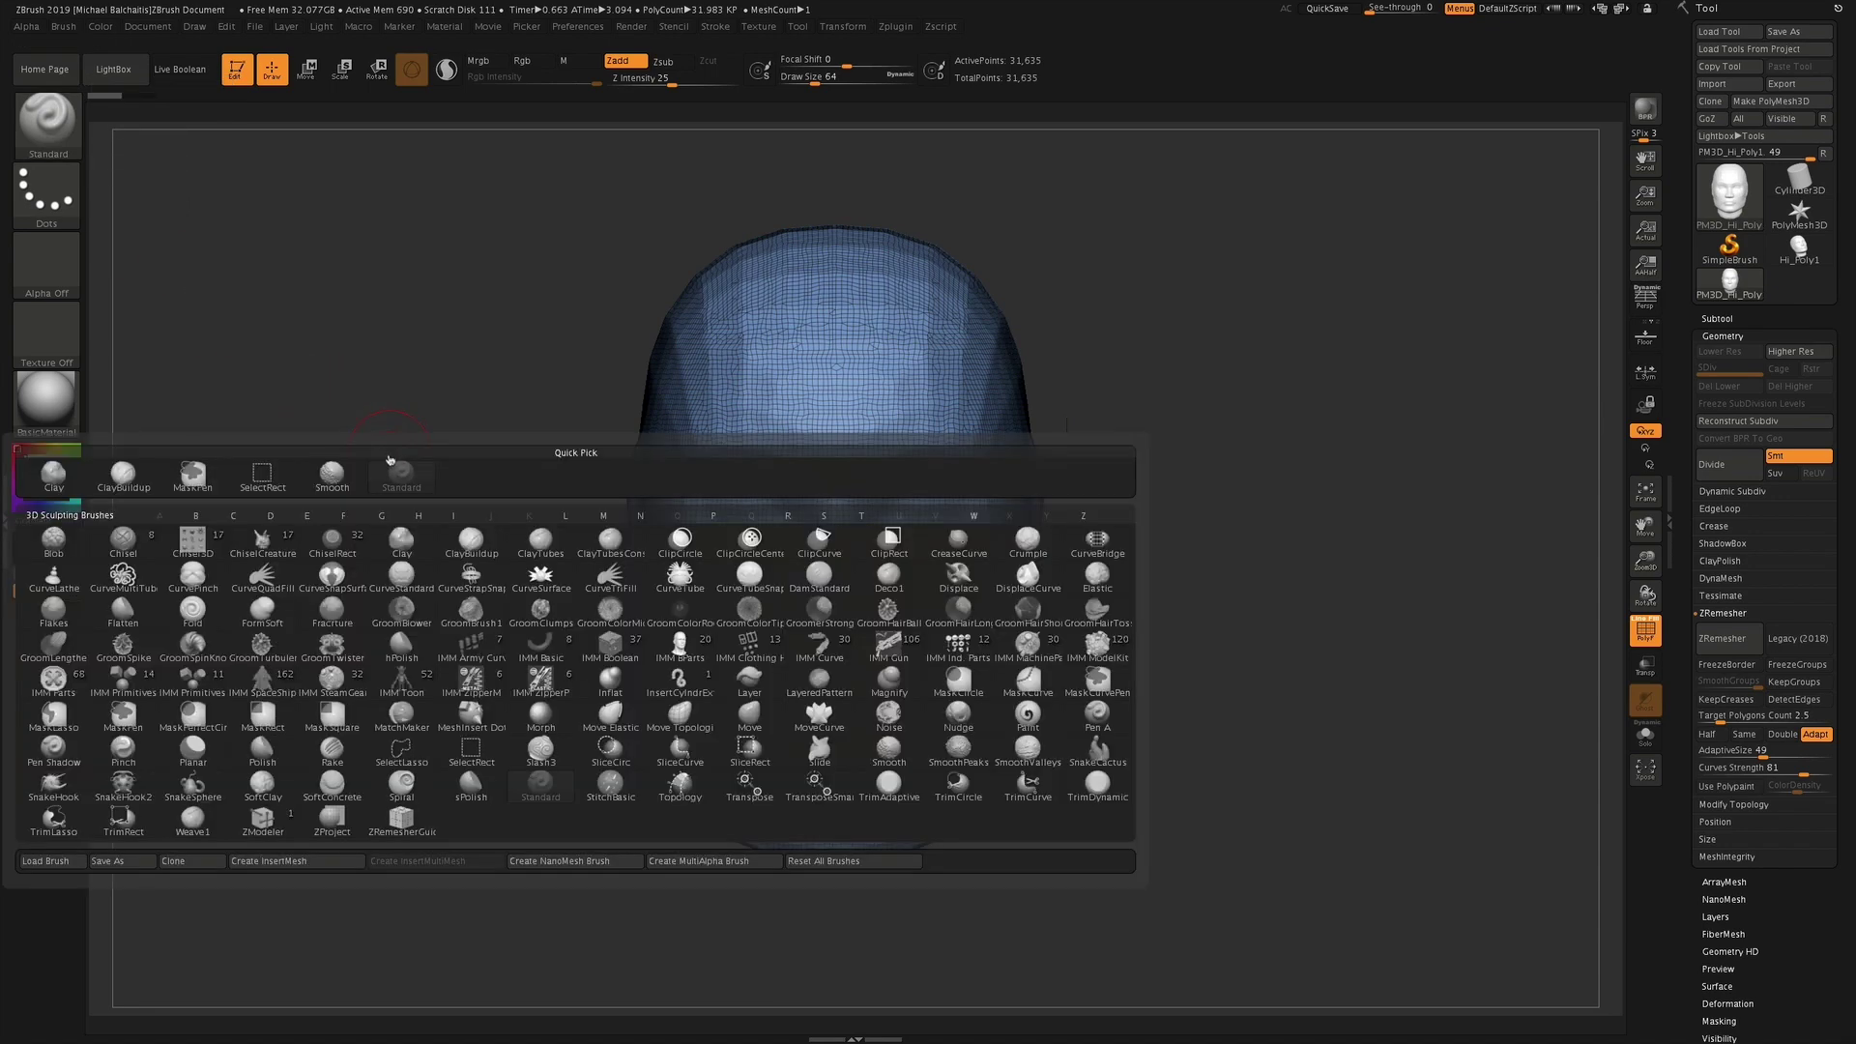
# With the ZRemesherGuide brush, loop a guide around the eye and along the upper lip to the mouth centre
pyautogui.press('z')
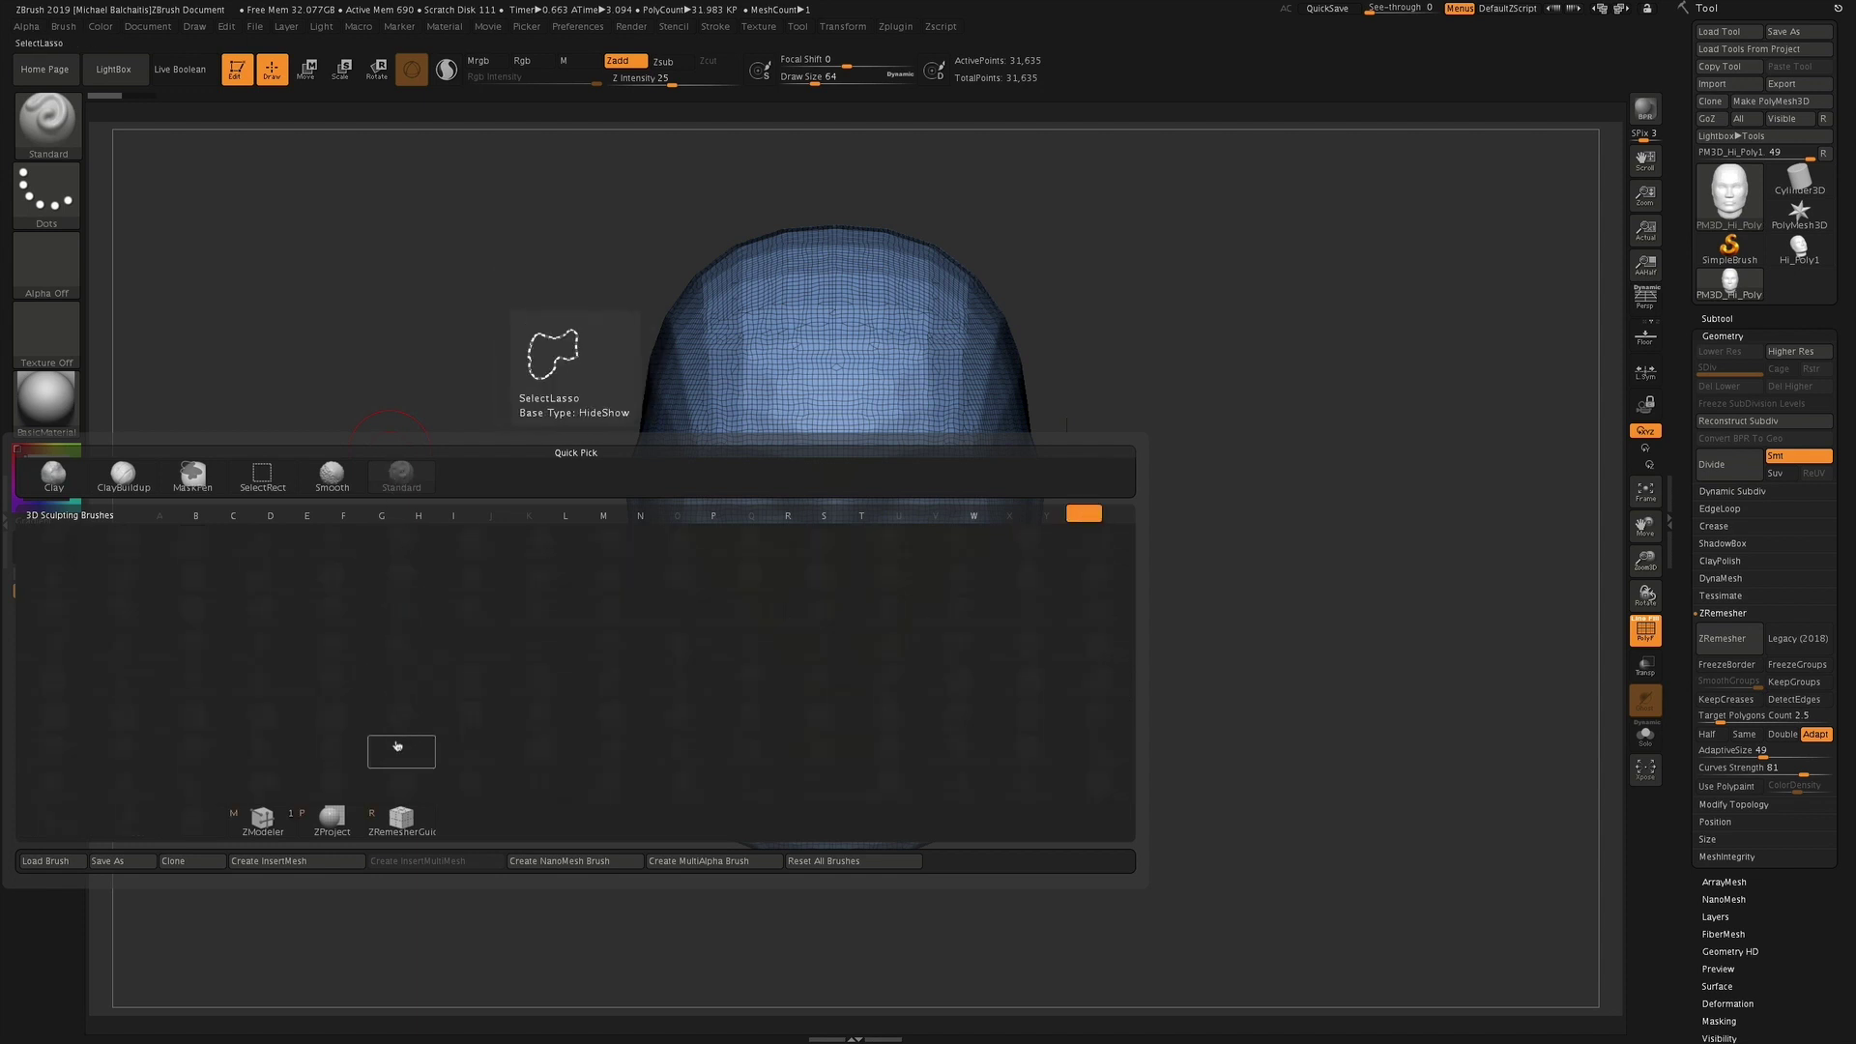
pyautogui.click(401, 821)
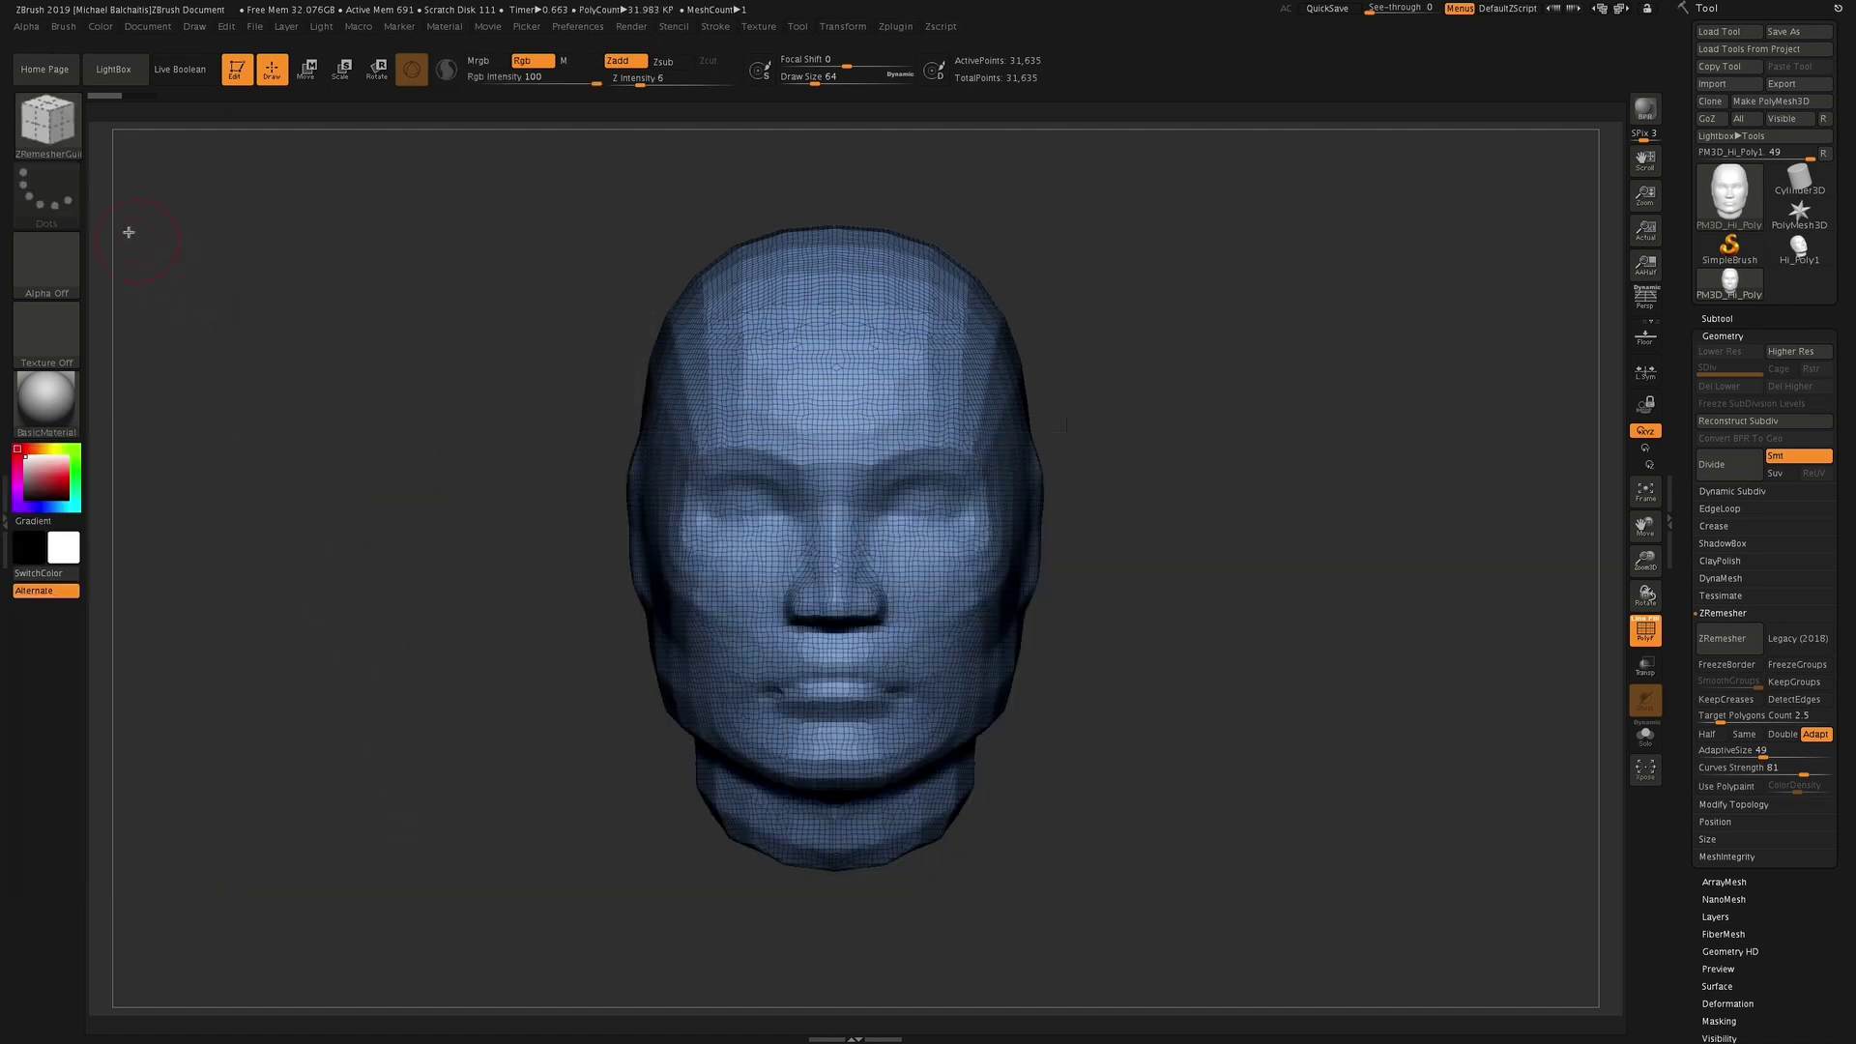
pyautogui.moveTo(788, 619)
pyautogui.mouseDown()
pyautogui.moveTo(818, 590)
pyautogui.moveTo(811, 493)
pyautogui.moveTo(836, 451)
pyautogui.moveTo(890, 536)
pyautogui.mouseUp()
pyautogui.click(913, 625)
pyautogui.moveTo(932, 699); pyautogui.dragTo(839, 654)
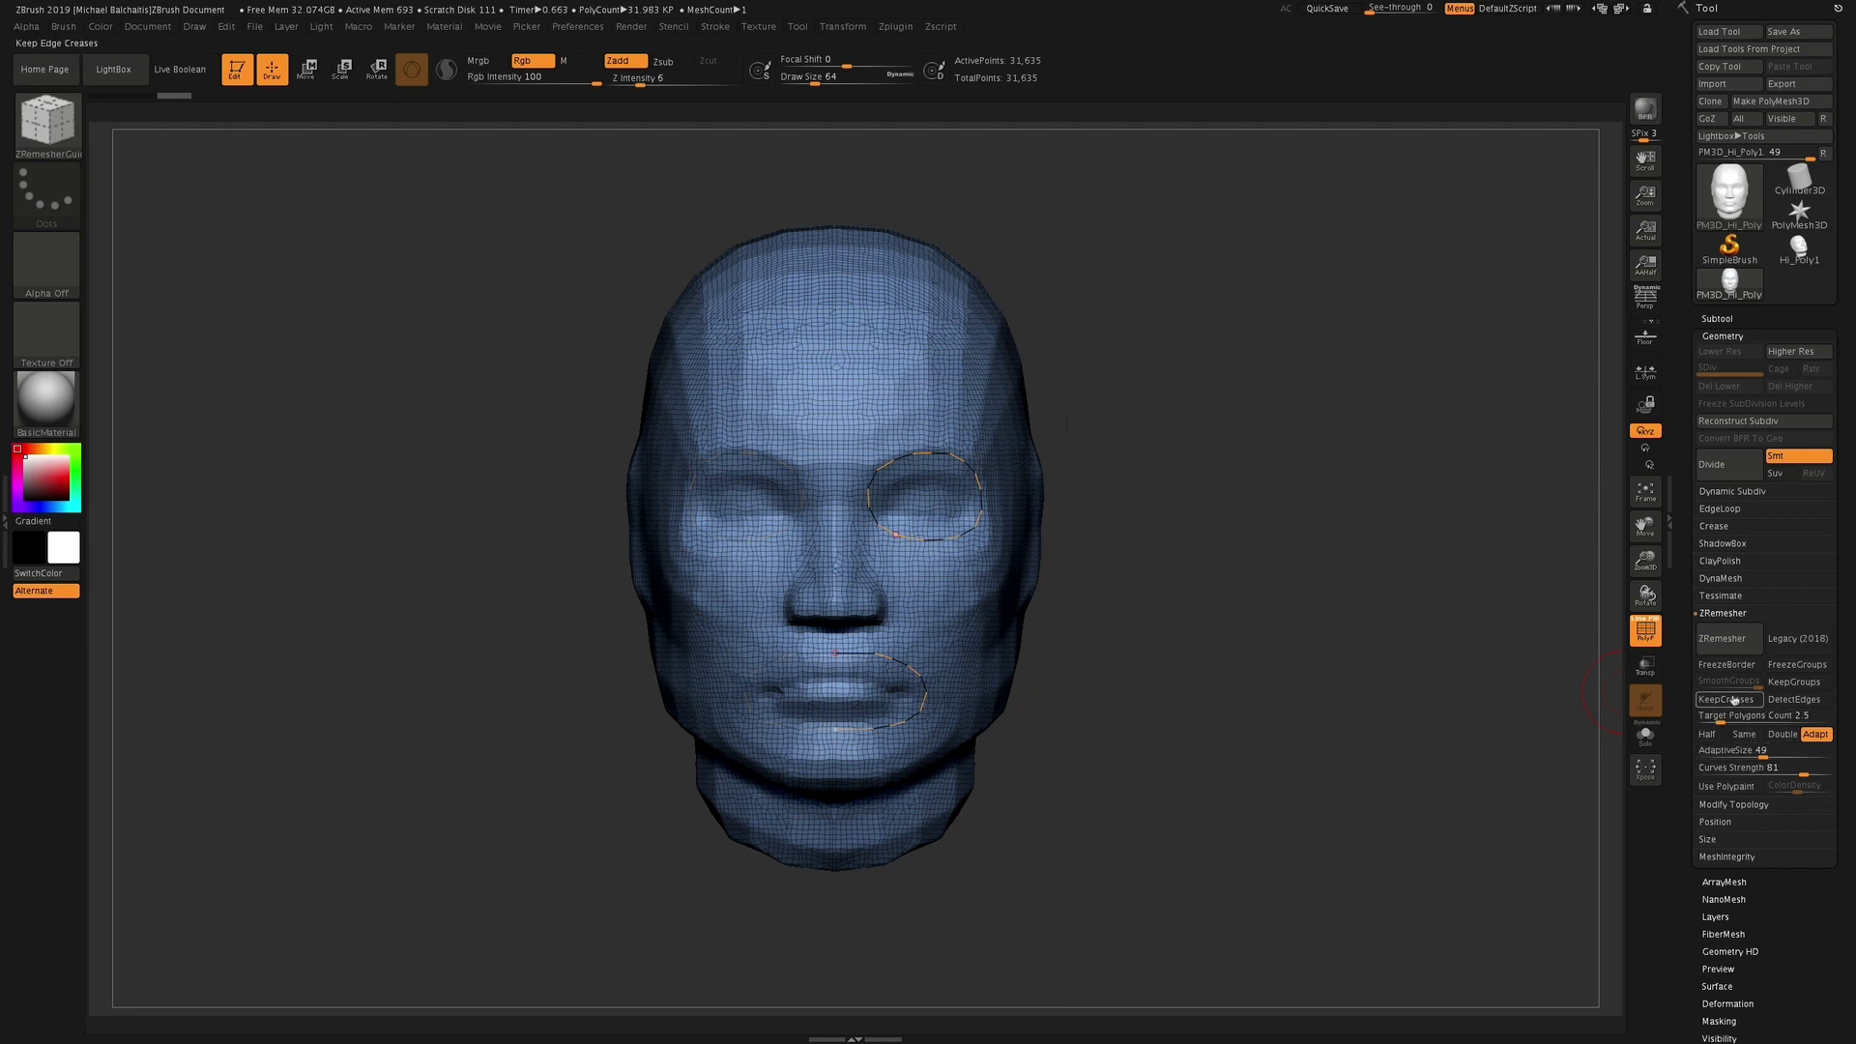
# Run ZRemesher with the eye and mouth guides, producing a 4,194-point quad mesh
pyautogui.click(1723, 641)
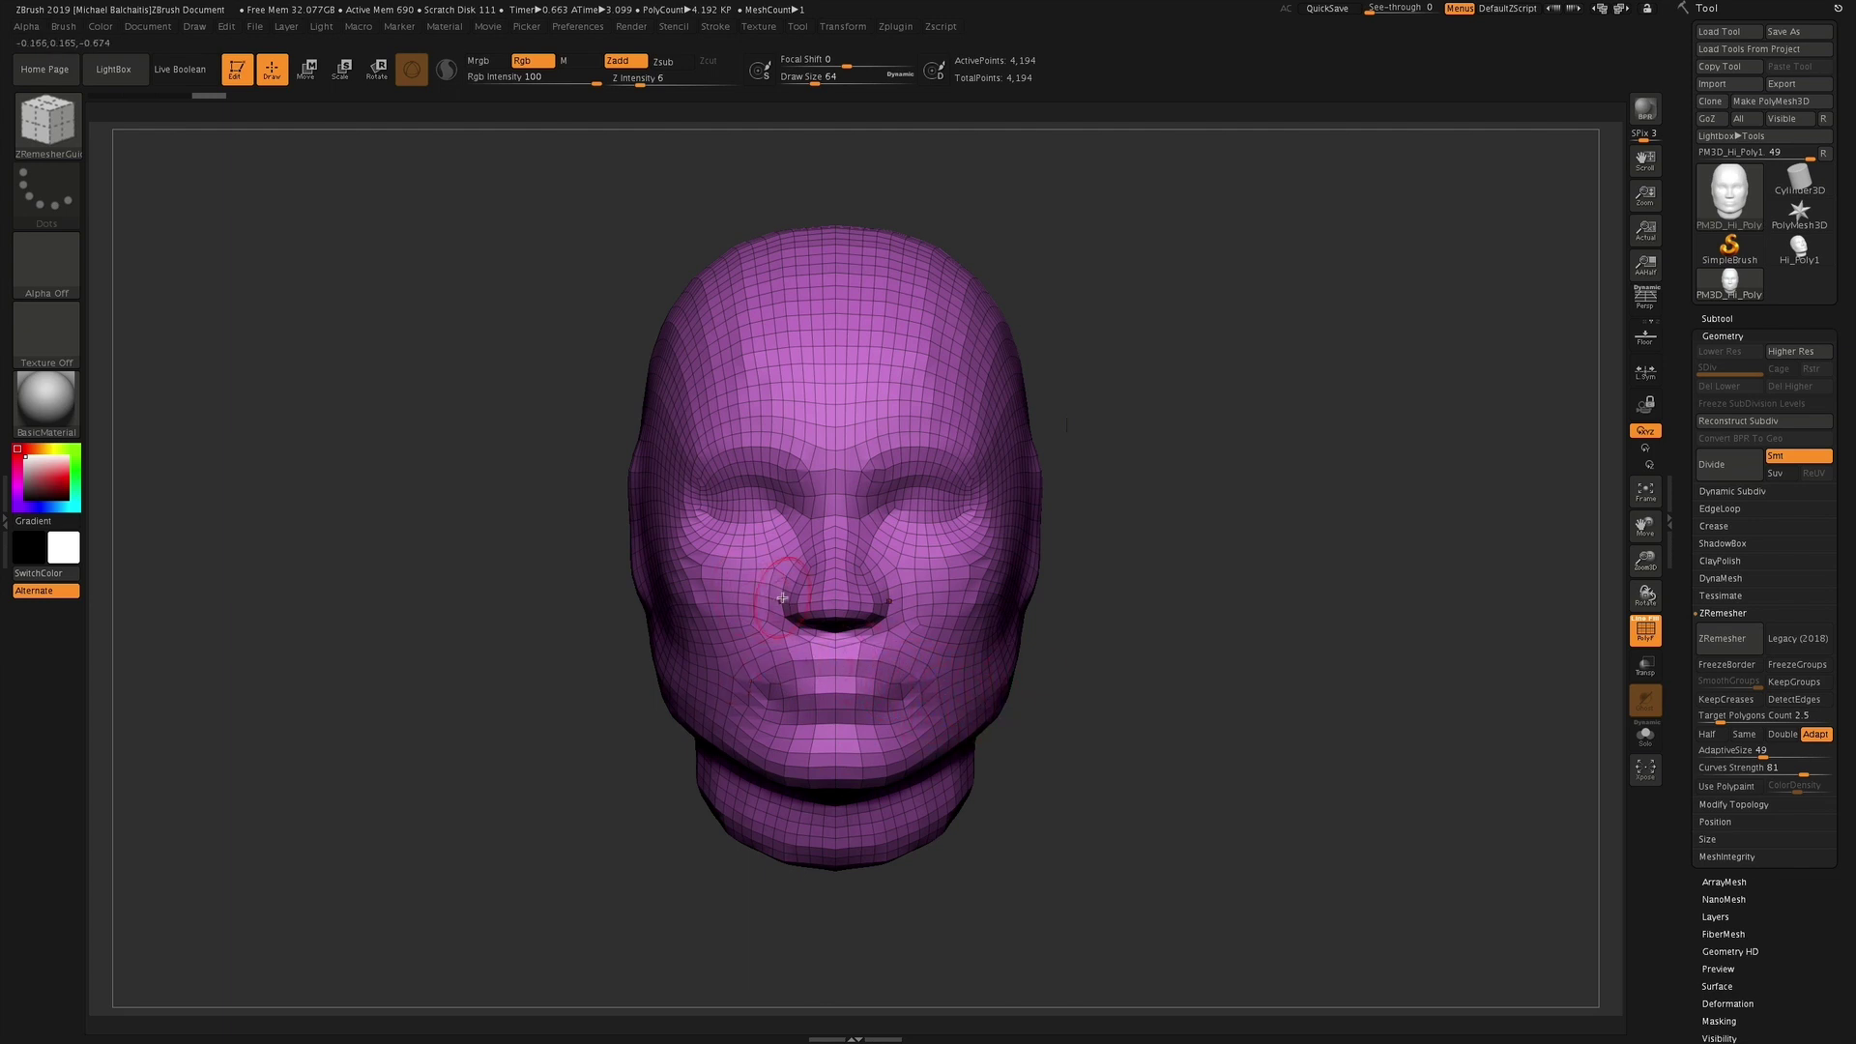
pyautogui.click(1792, 714)
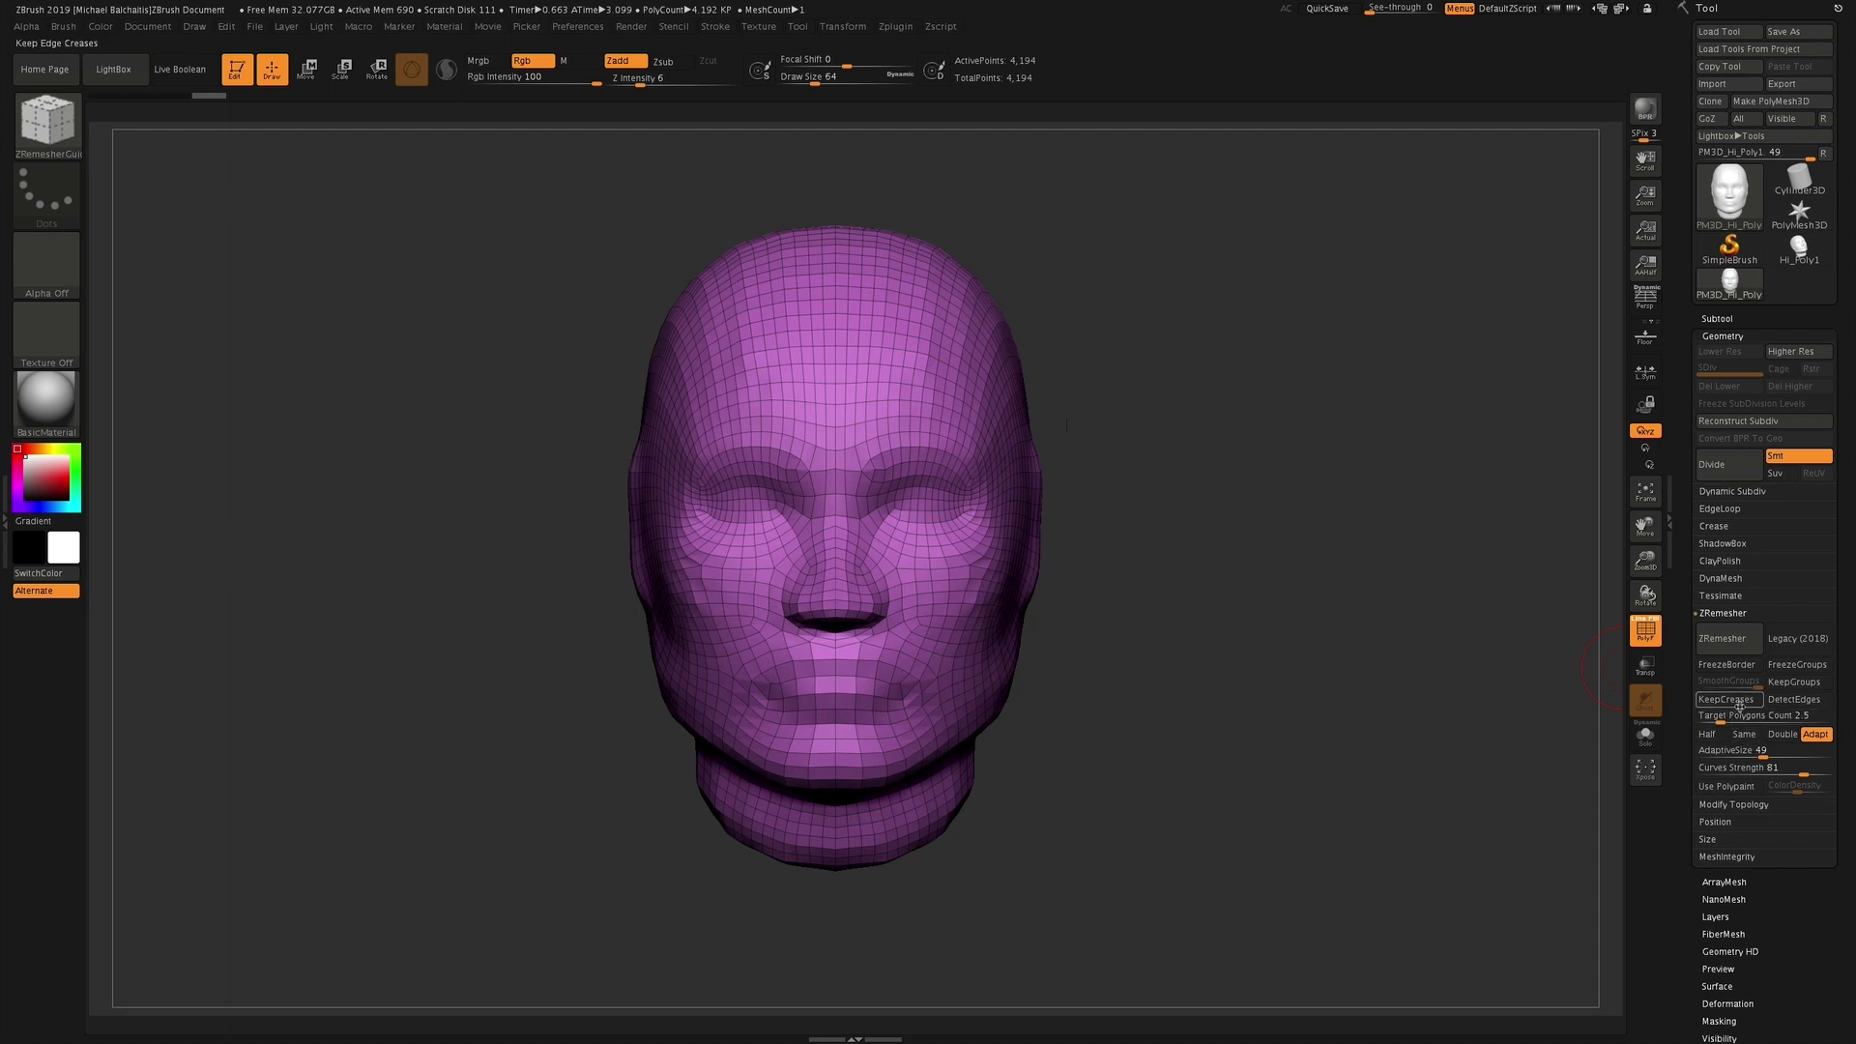